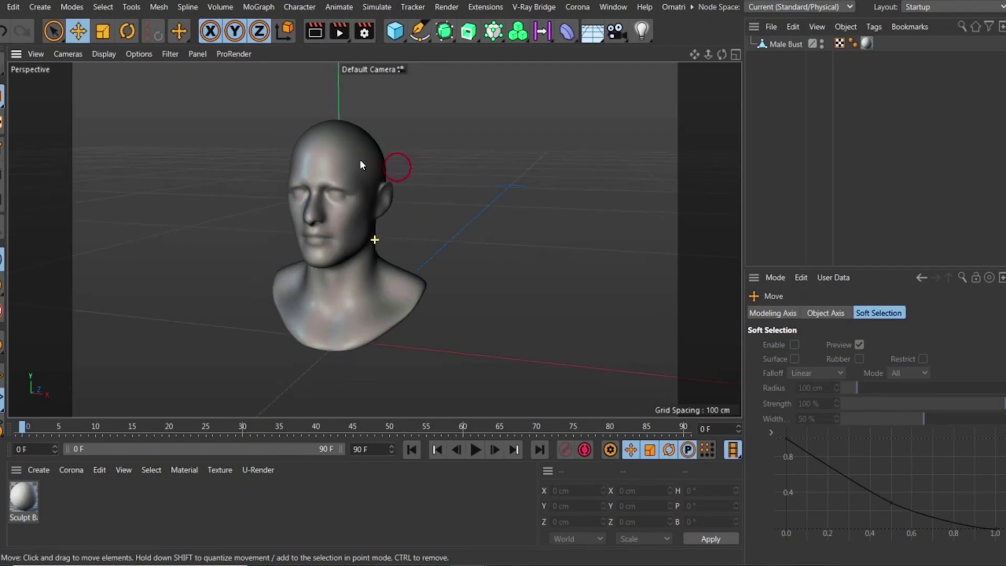
- Select the Male Bust object and activate the Paint Tool for vertex map painting
mouse_move(360, 163)
alt+mouse_down()
mouse_move(365, 177)
mouse_move(369, 115)
mouse_move(353, 200)
mouse_move(369, 168)
mouse_move(344, 206)
mouse_move(335, 192)
mouse_move(357, 177)
mouse_move(363, 152)
mouse_move(354, 193)
mouse_move(360, 181)
alt+mouse_up()
scroll(353, 160, up, 2)
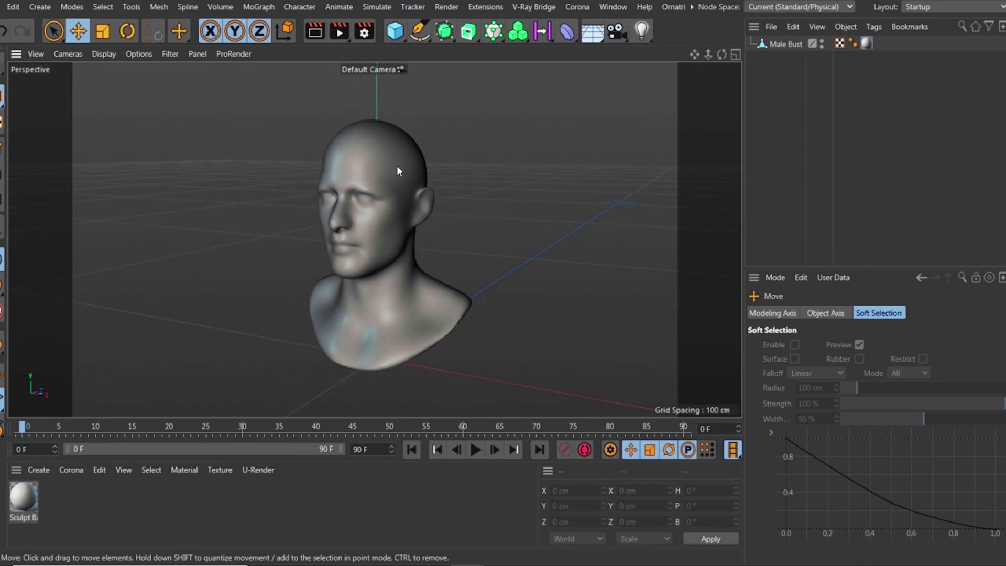
click(783, 43)
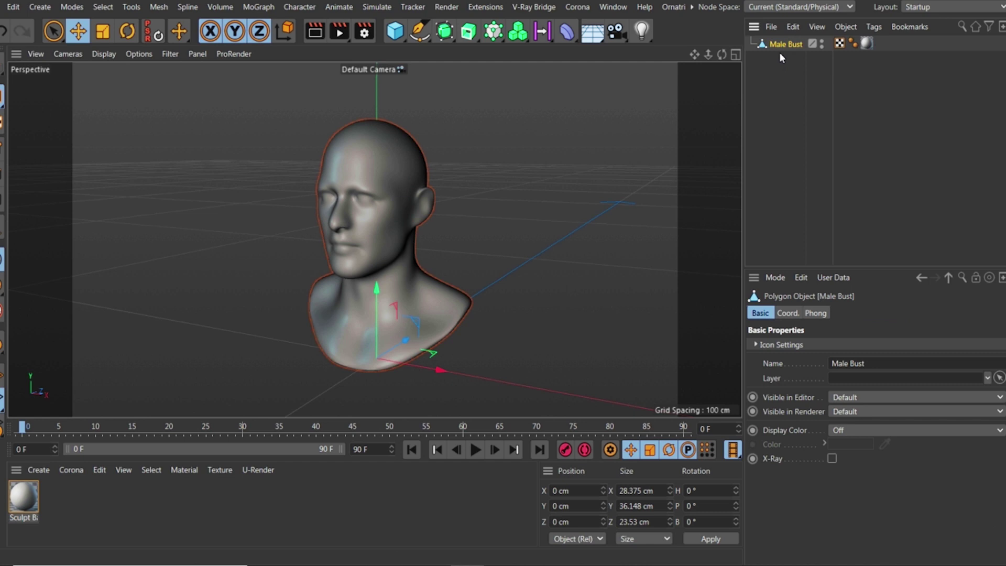
click(132, 8)
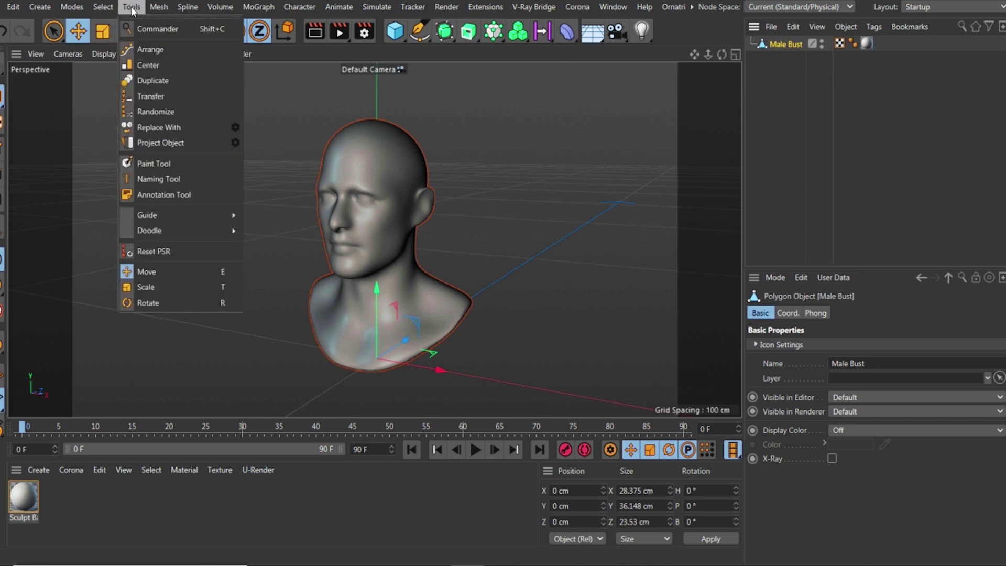
click(144, 166)
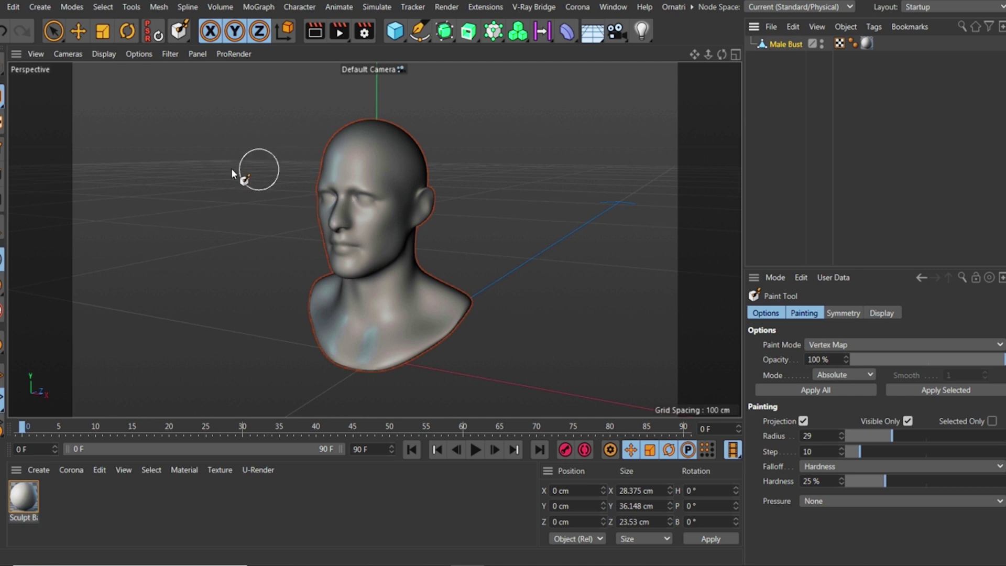
click(104, 8)
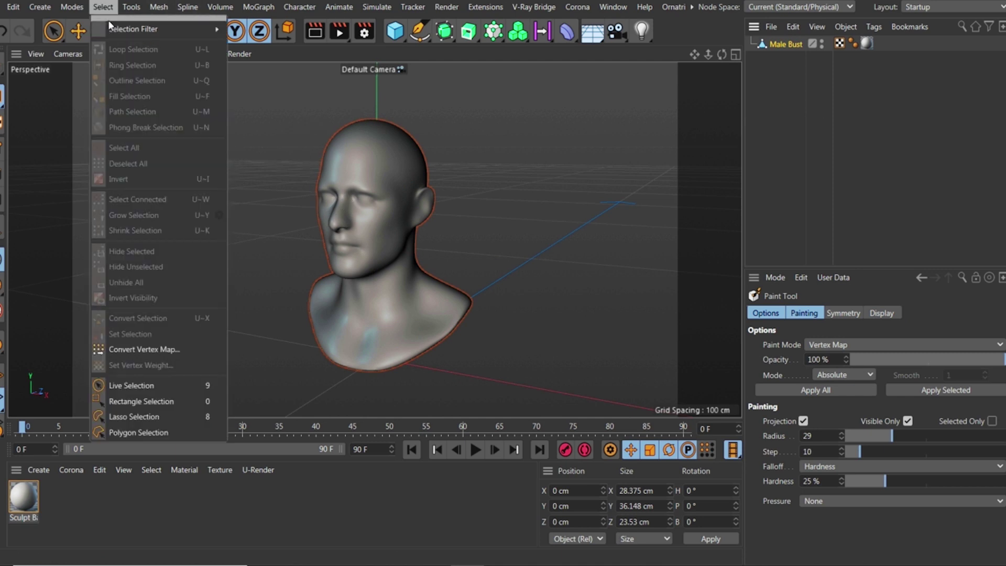
click(142, 349)
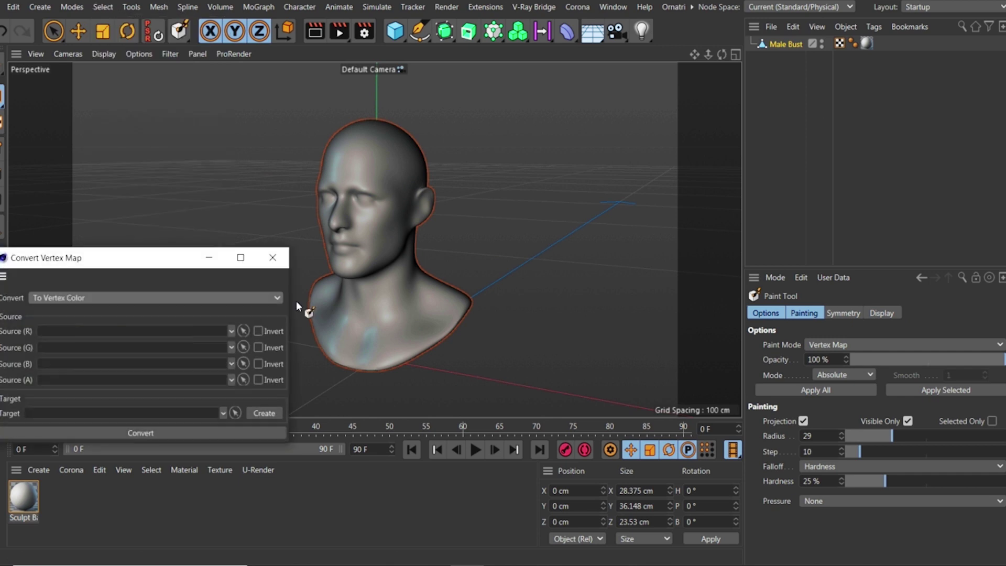
click(273, 258)
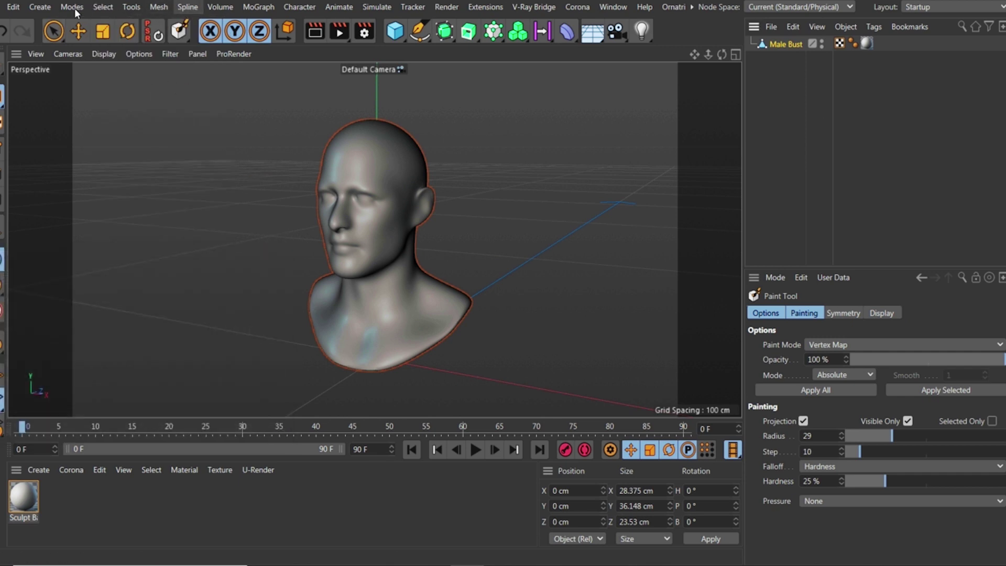
click(103, 6)
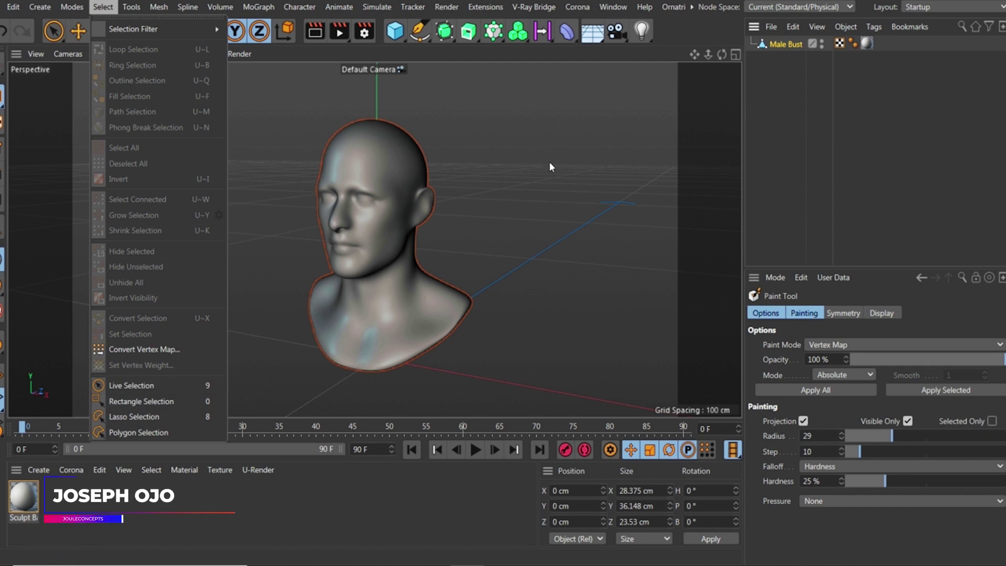
click(671, 111)
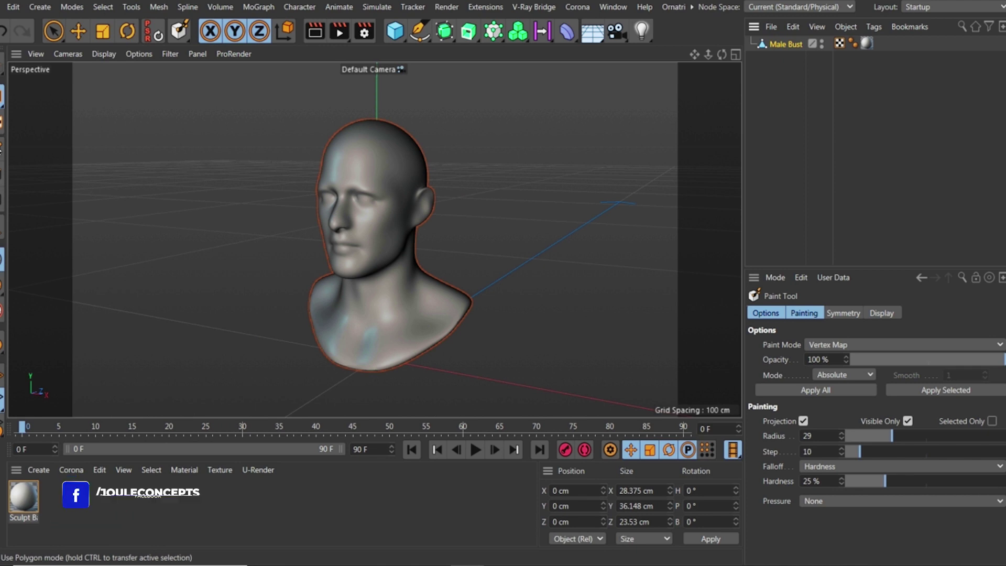
click(103, 7)
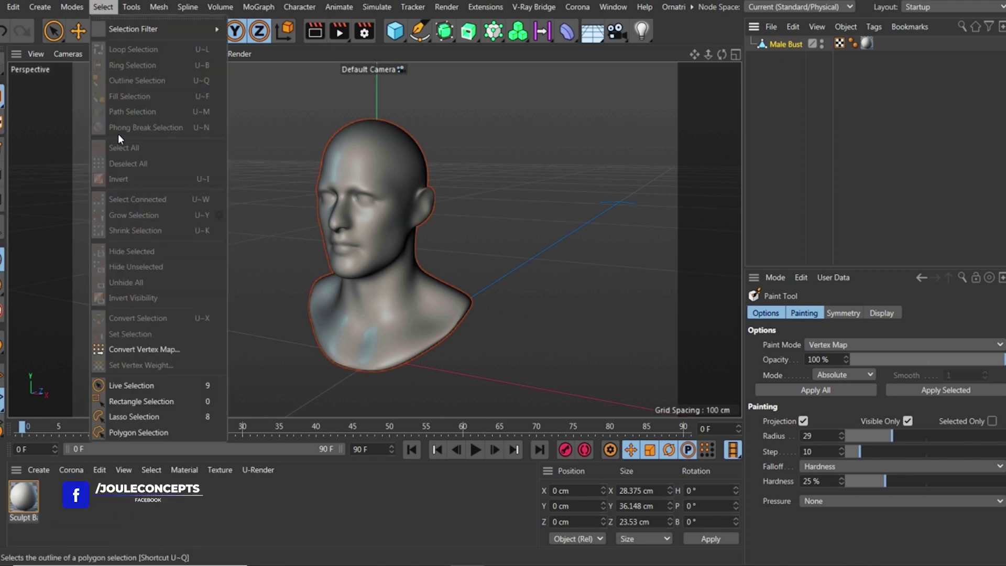
click(801, 111)
click(180, 31)
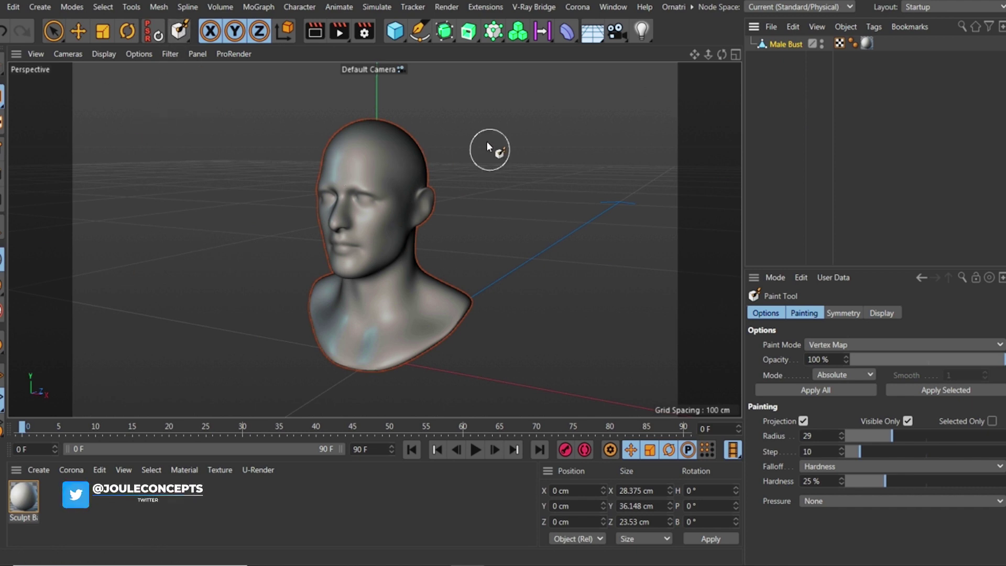
- Switch to point mode and set the bust's vertex weight to 0% in Set mode to create a vertex map
click(1, 169)
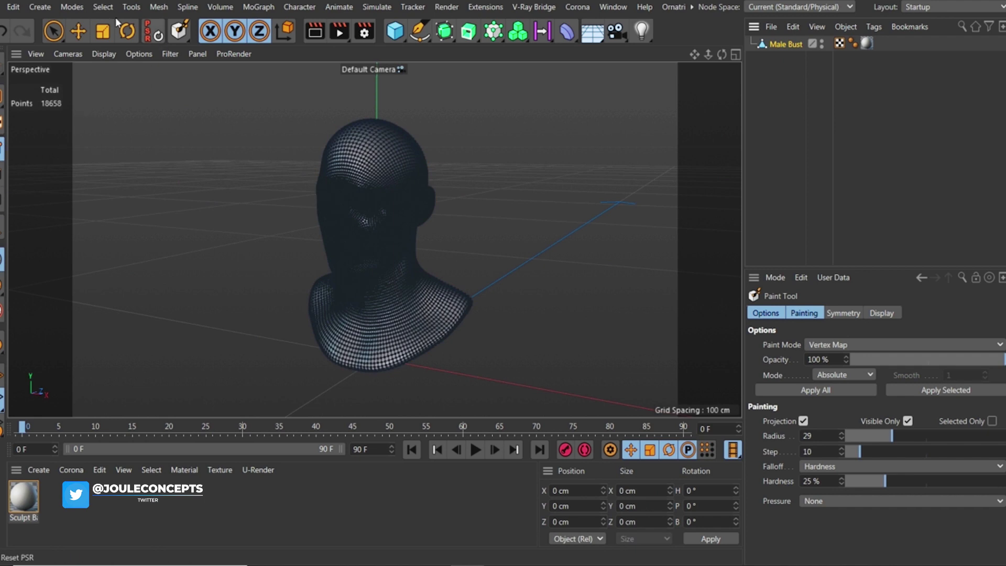
click(102, 7)
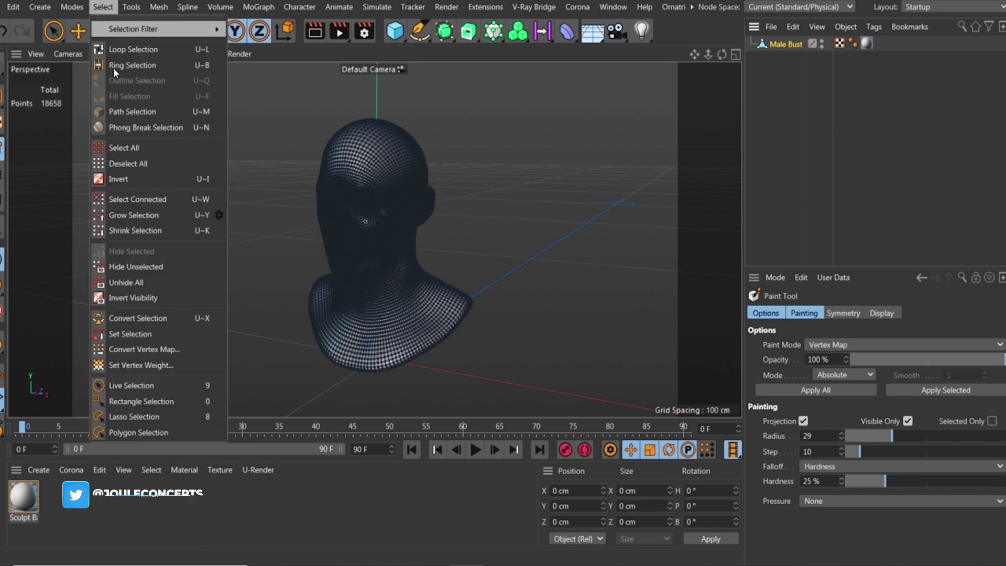
click(131, 366)
drag(123, 343, 158, 158)
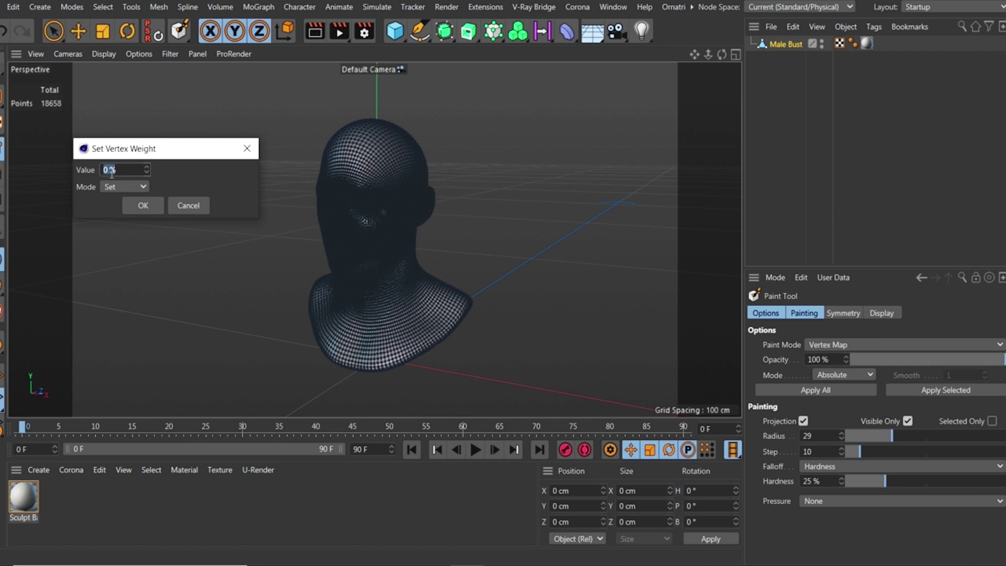
click(141, 206)
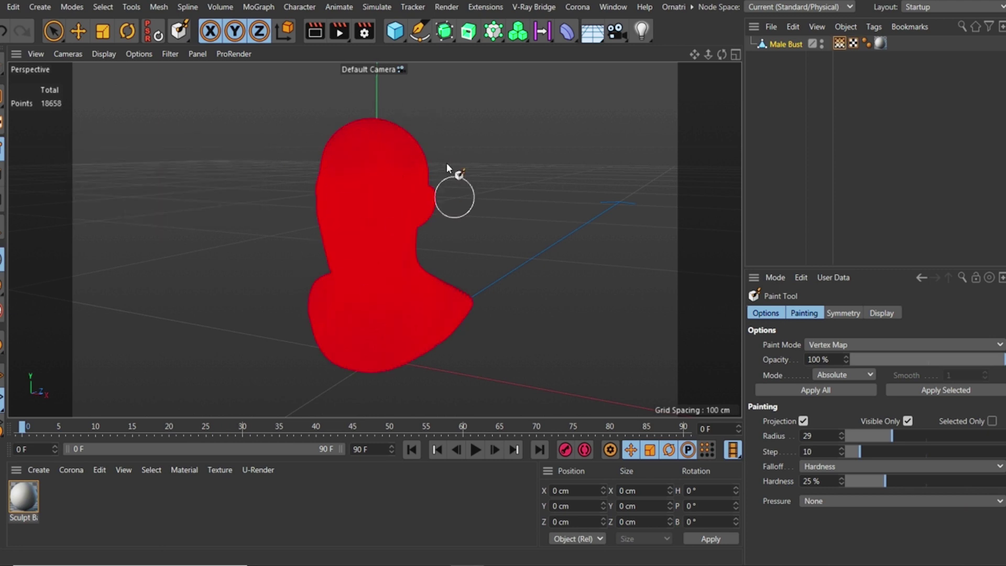
- Delete the vertex map tag from the Male Bust object
mouse_move(372, 184)
alt+mouse_down()
mouse_move(396, 137)
mouse_move(363, 183)
alt+mouse_up()
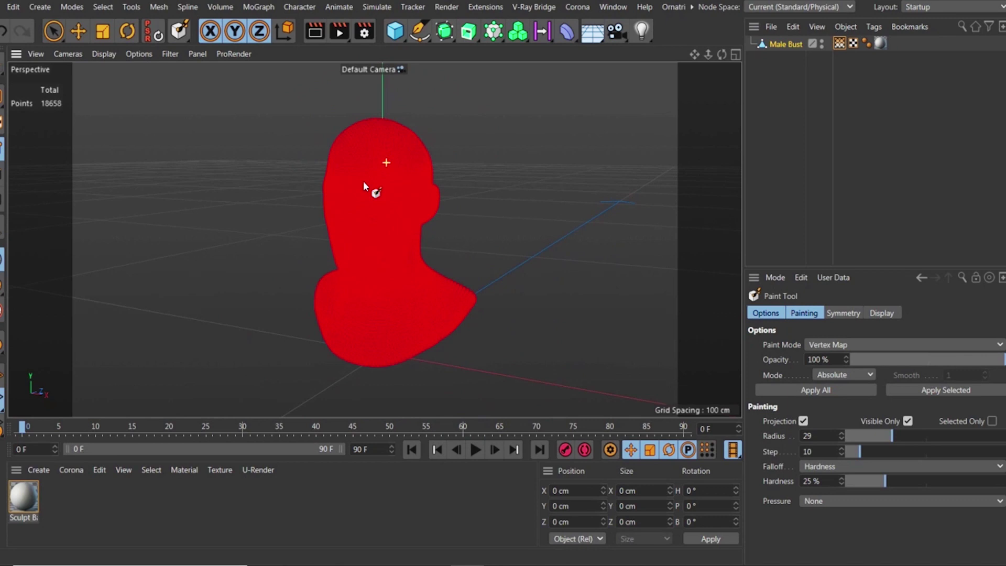
click(791, 45)
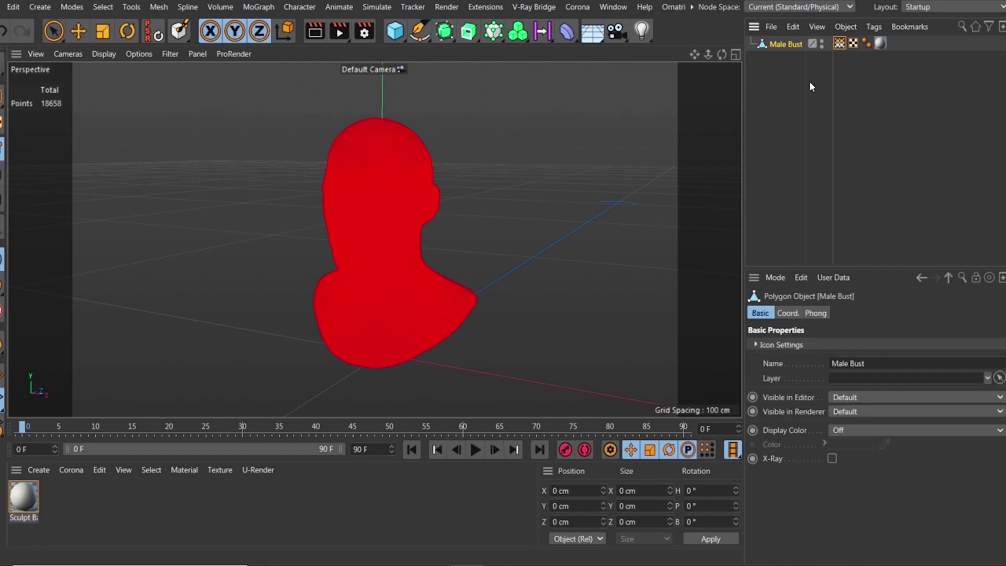
click(839, 44)
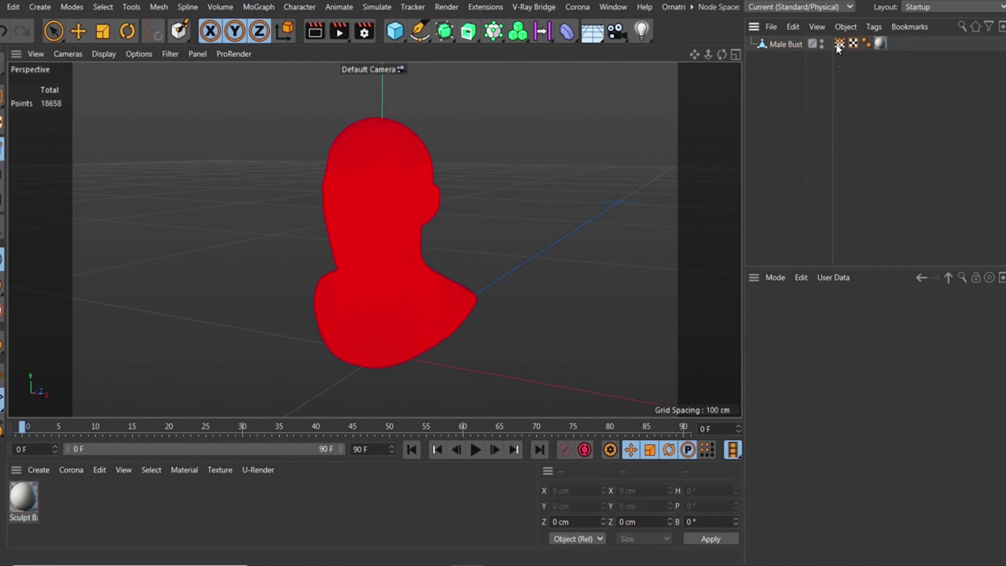
click(838, 46)
key(Delete)
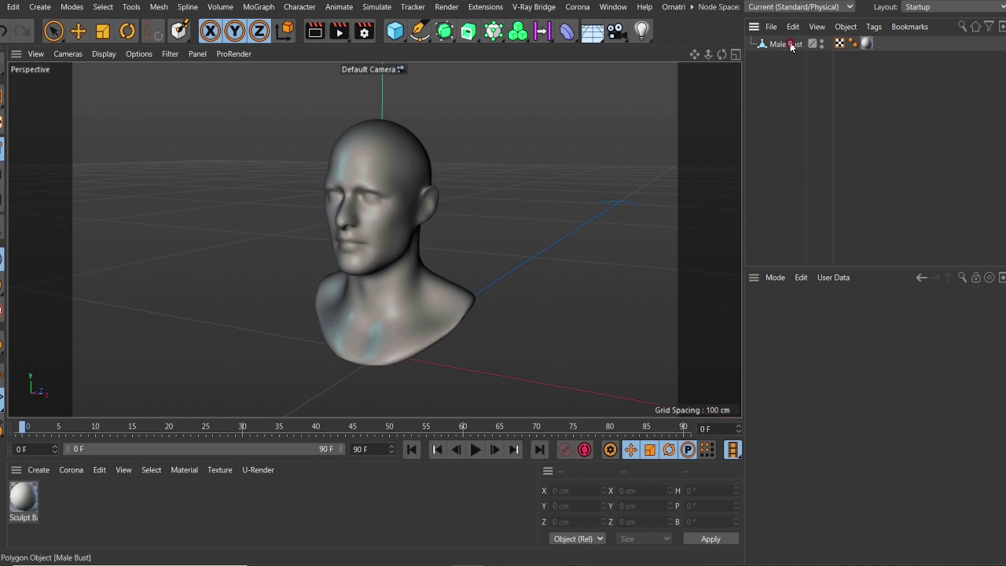
- Select the Male Bust, return to Object mode and activate the Paint Tool again
click(788, 44)
click(2, 97)
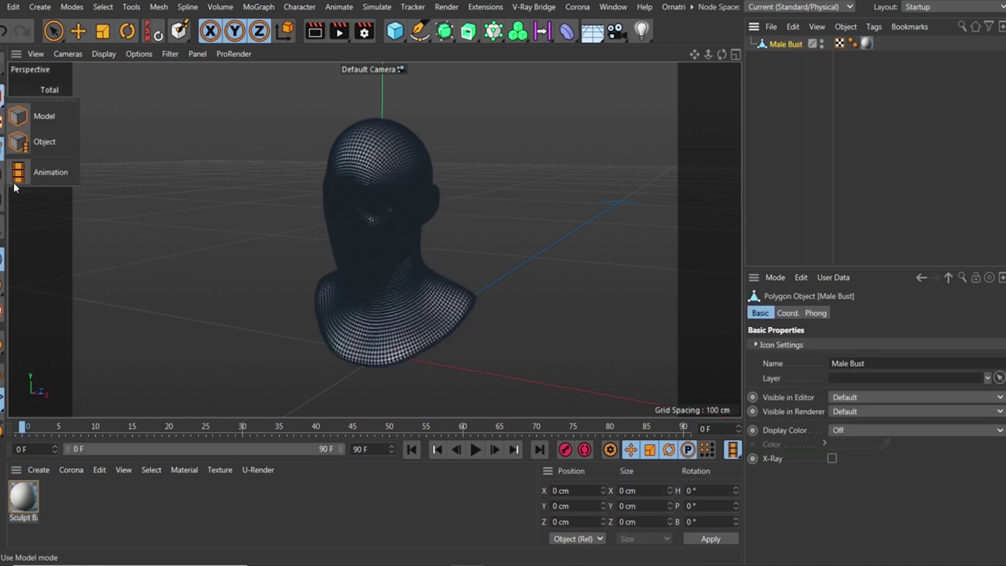
click(21, 139)
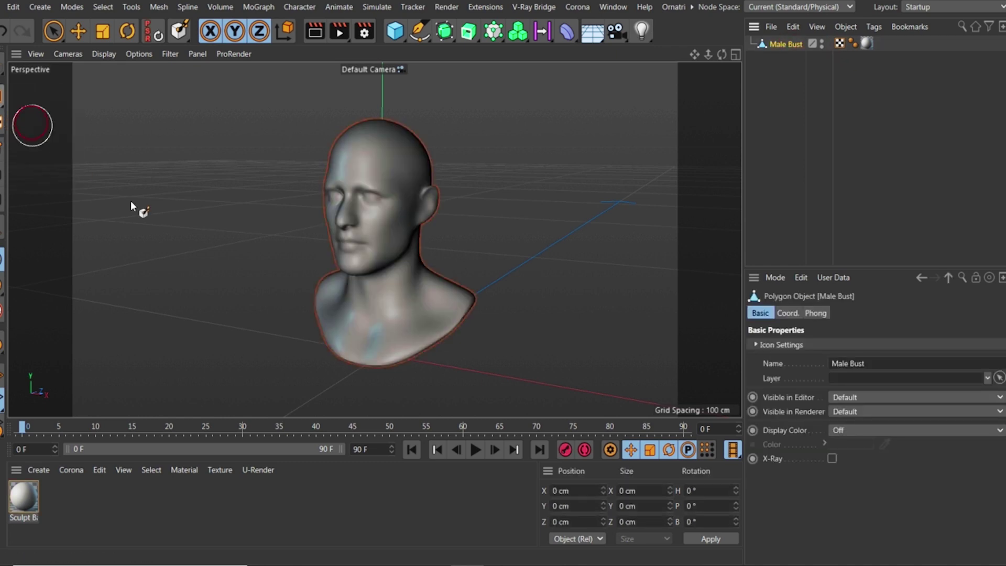
click(140, 14)
click(147, 164)
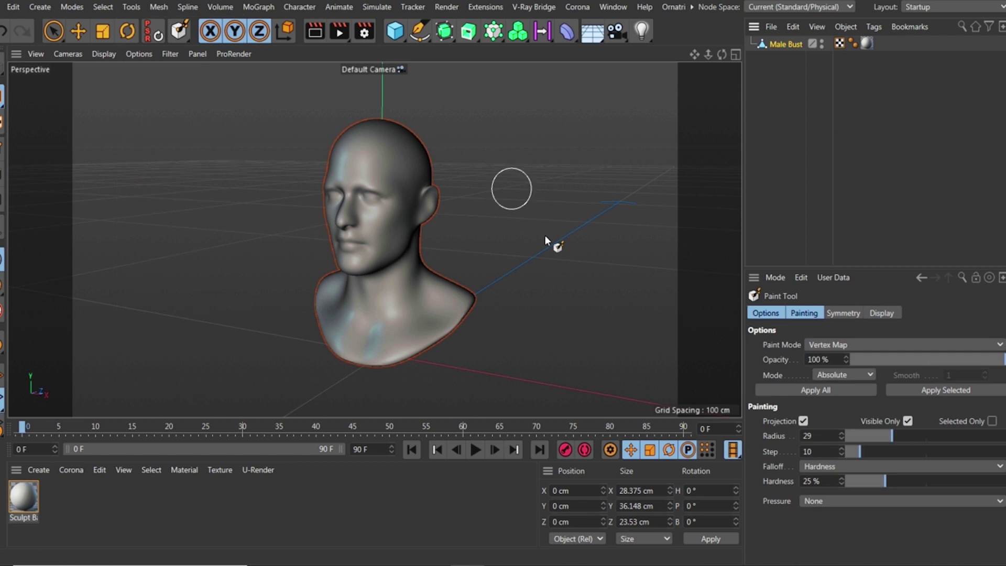
- Paint two trial vertex map strokes across the upper head, undoing each one
mouse_move(371, 144)
mouse_down()
mouse_move(398, 162)
mouse_move(353, 140)
mouse_move(388, 162)
mouse_up()
scroll(398, 160, up, 5)
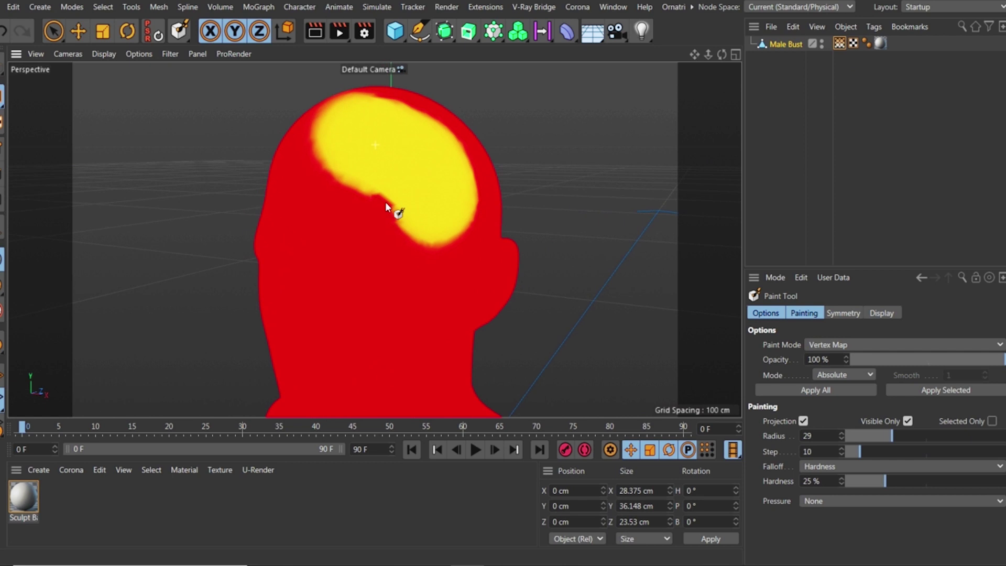
key(ctrl+z)
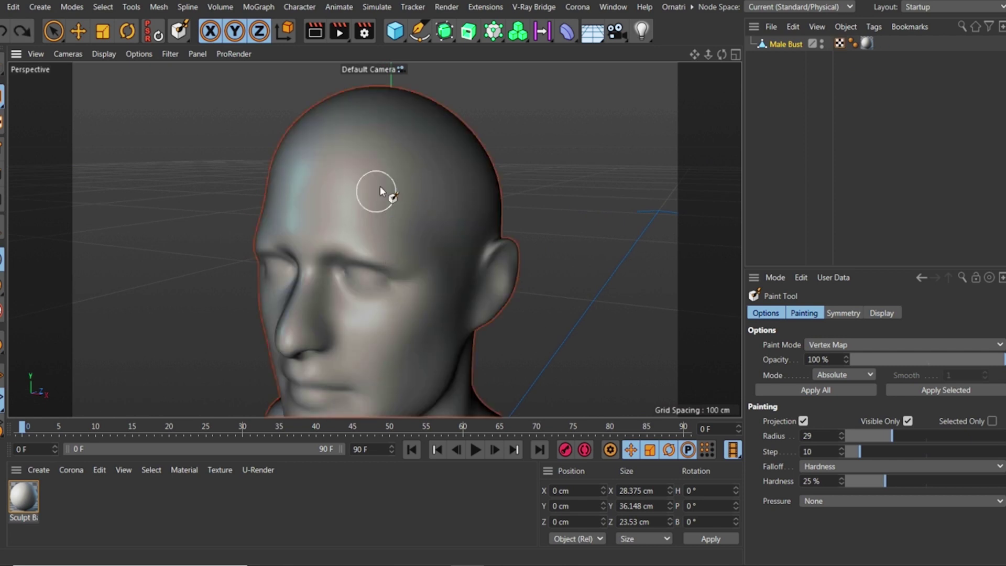
mouse_move(399, 248)
alt+mouse_down()
mouse_move(389, 240)
mouse_move(390, 170)
mouse_move(466, 252)
alt+mouse_up()
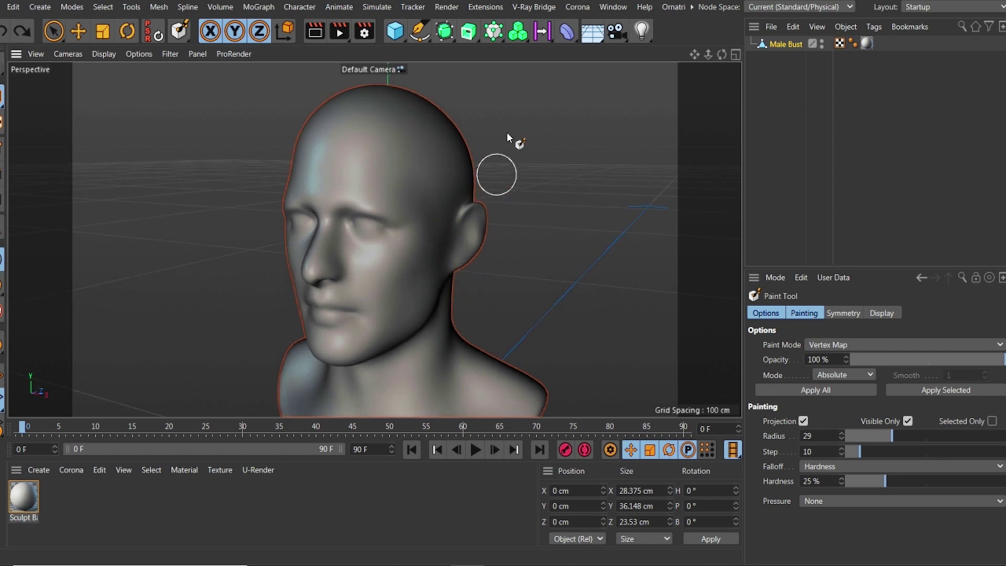
drag(365, 157, 407, 166)
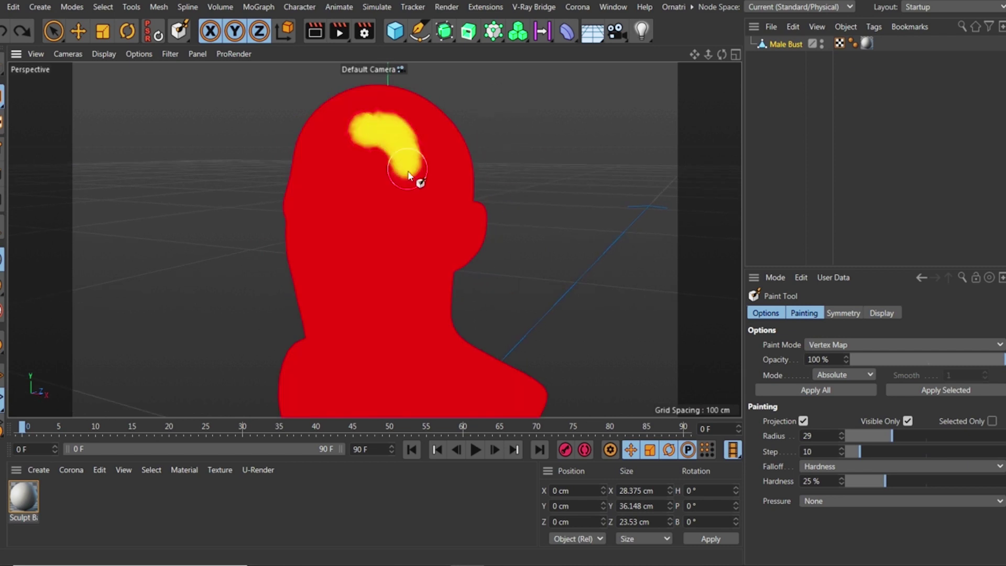
key(ctrl+z)
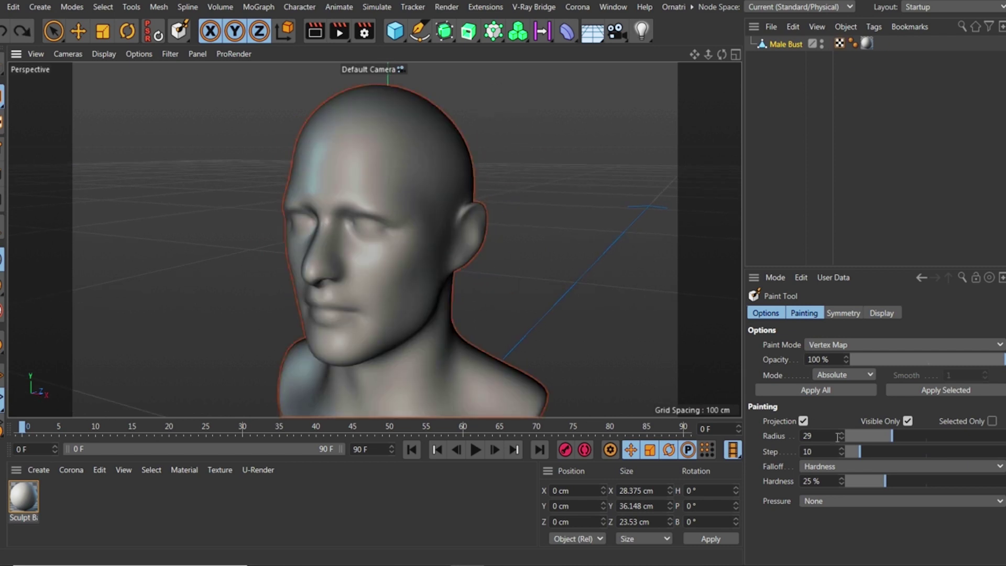
- Try different brush radii for the Paint Tool and settle on a radius of 20
drag(896, 436, 941, 432)
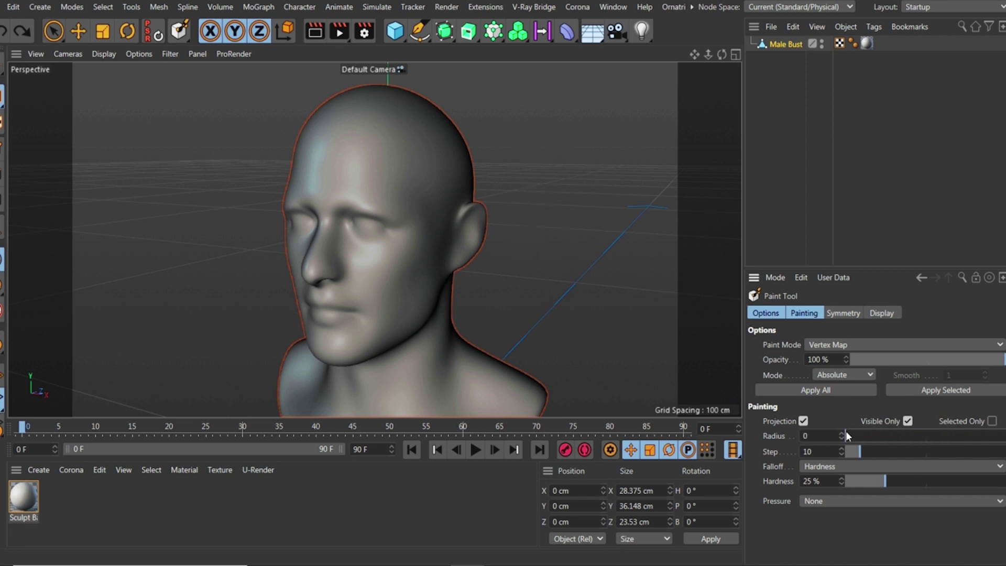
drag(888, 438, 890, 437)
drag(915, 432, 935, 435)
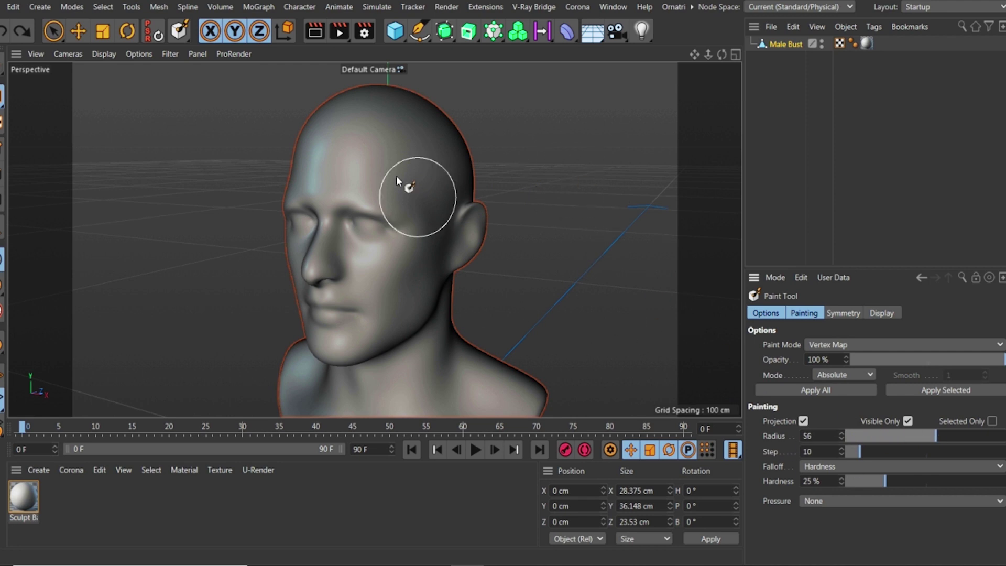
drag(893, 438, 876, 437)
- Paint test strokes on the upper head and forehead, then one down the cheek at 100% hardness, varying the hardness between strokes
mouse_move(394, 150)
mouse_down()
mouse_move(410, 148)
mouse_move(419, 164)
mouse_move(398, 165)
mouse_up()
drag(870, 483, 852, 484)
drag(339, 174, 328, 191)
drag(854, 484, 1002, 482)
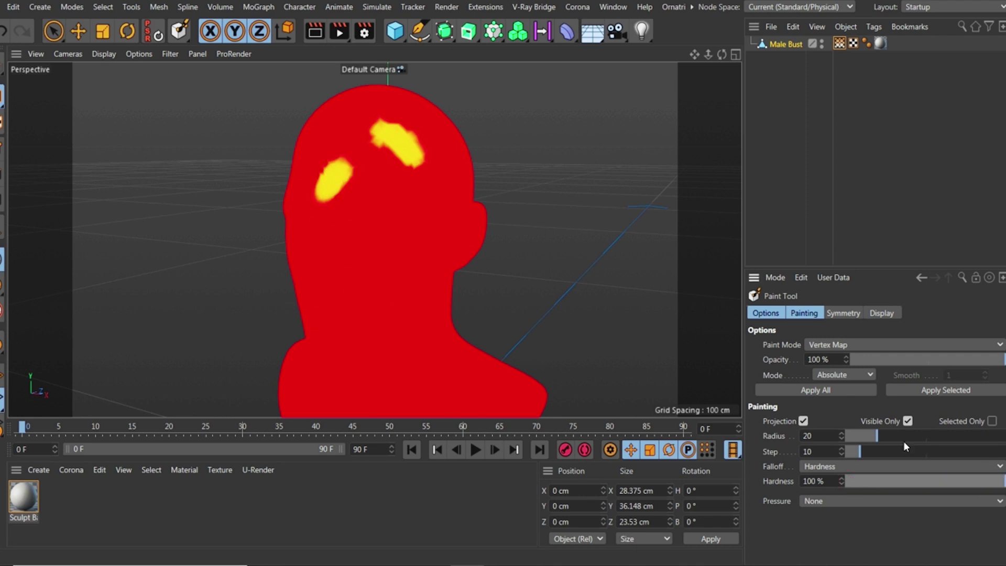
drag(398, 230, 394, 321)
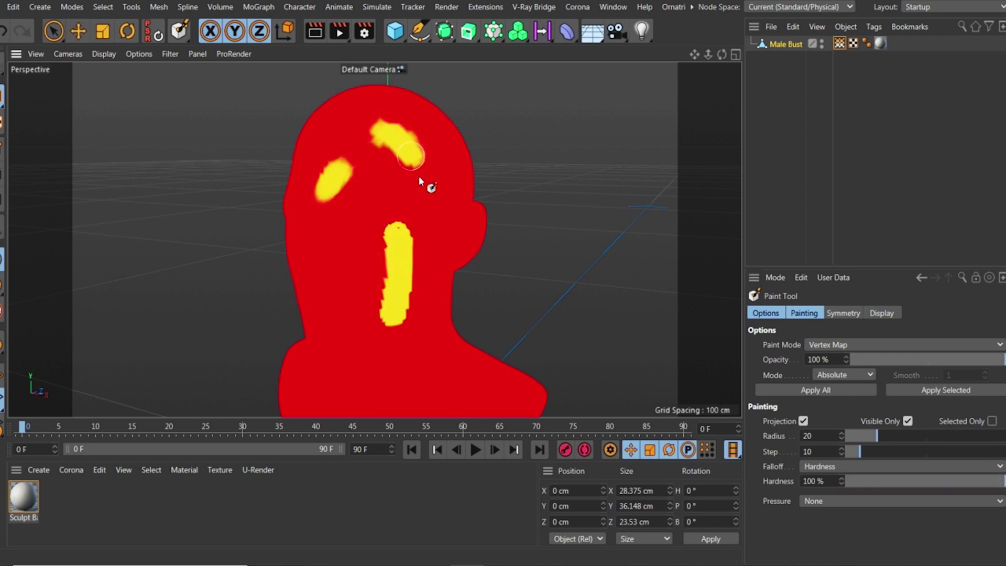
scroll(411, 202, up, 3)
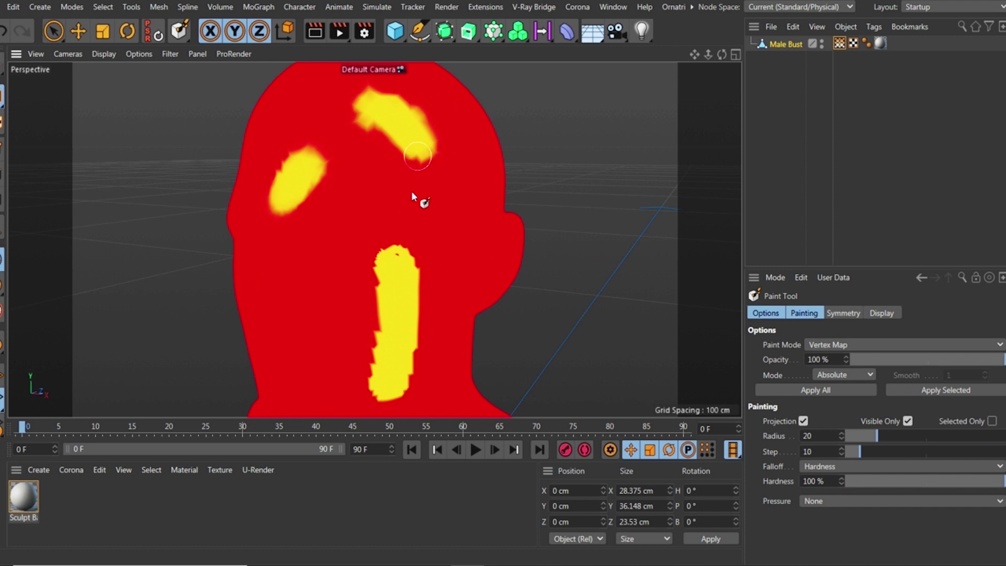
- Undo all the vertex map test strokes on the bust
key(ctrl+z)
key(ctrl+z)
key(ctrl+z)
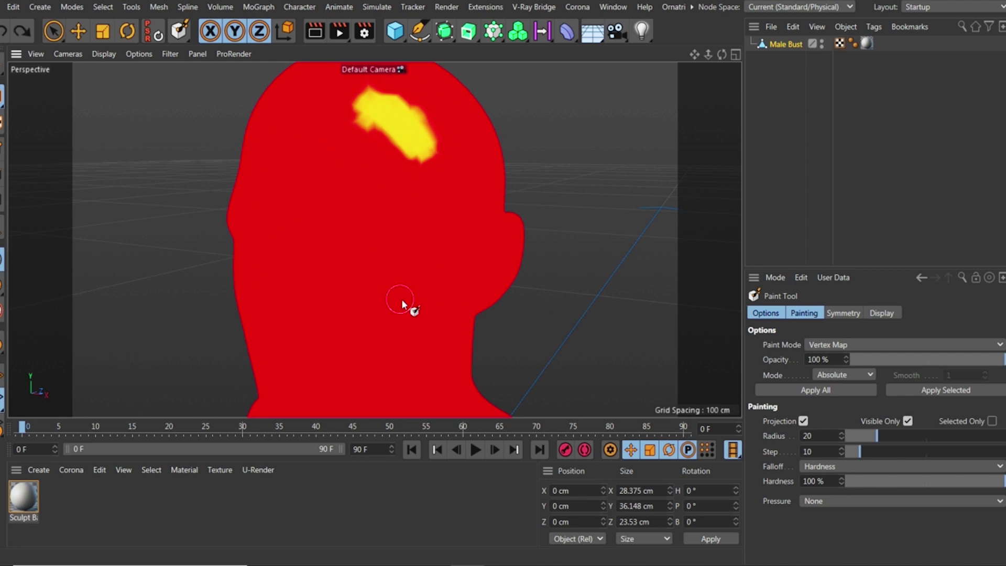
key(ctrl+z)
- Set the Paint Tool's hardness to 7% and frame the bust's head and shoulders
drag(902, 474, 855, 477)
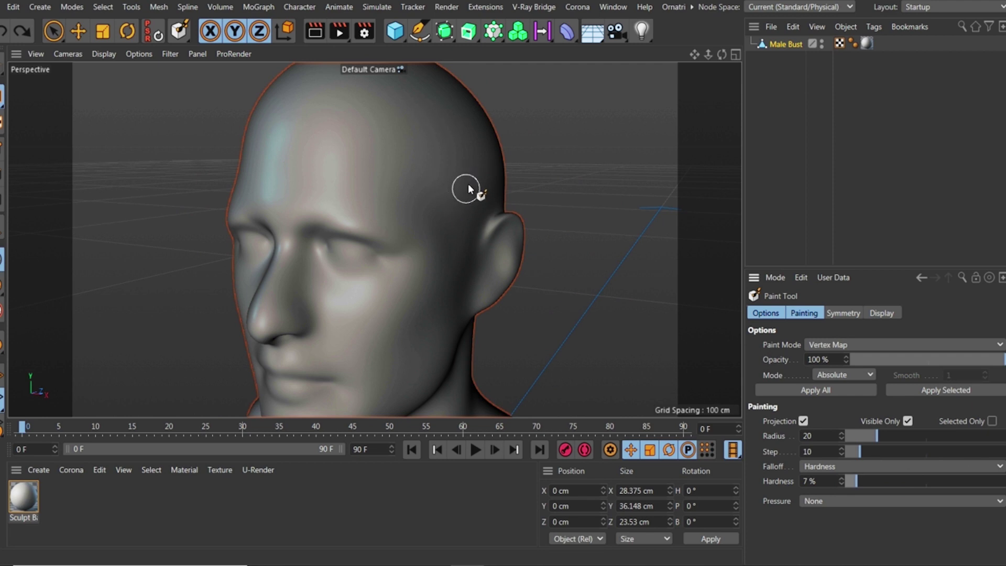
alt+right_drag(467, 191, 438, 210)
alt+middle_drag(390, 173, 356, 159)
mouse_move(401, 161)
alt+mouse_down()
mouse_move(382, 174)
mouse_move(392, 165)
alt+mouse_up()
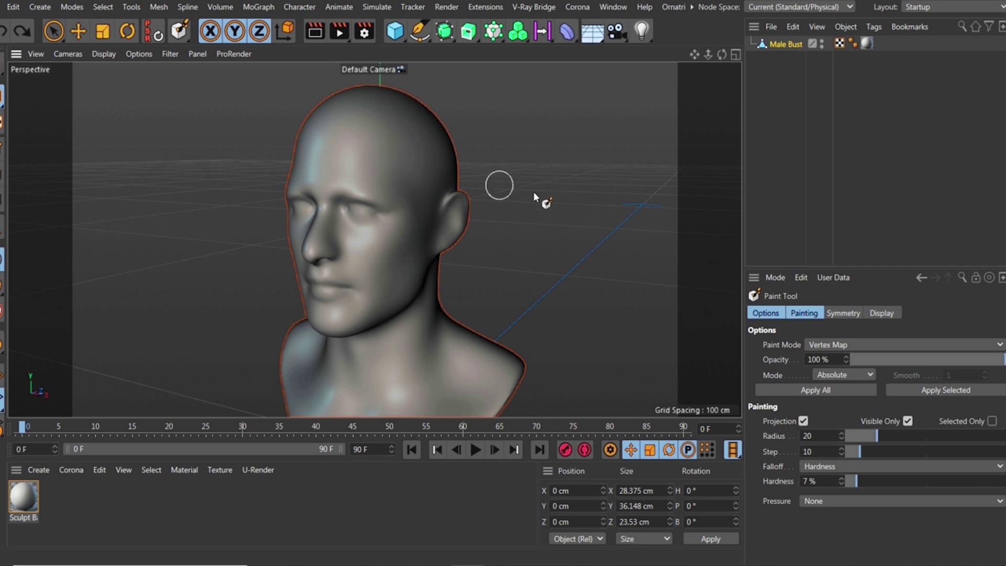
- Set the brush radius to 51 and hardness to 29%, and paint faint test strokes on the bust's cheek while varying the opacity
mouse_move(520, 187)
middle_down()
mouse_move(595, 191)
mouse_move(514, 207)
mouse_move(543, 204)
mouse_move(531, 205)
mouse_move(544, 205)
mouse_move(542, 221)
mouse_move(553, 182)
mouse_move(550, 213)
middle_up()
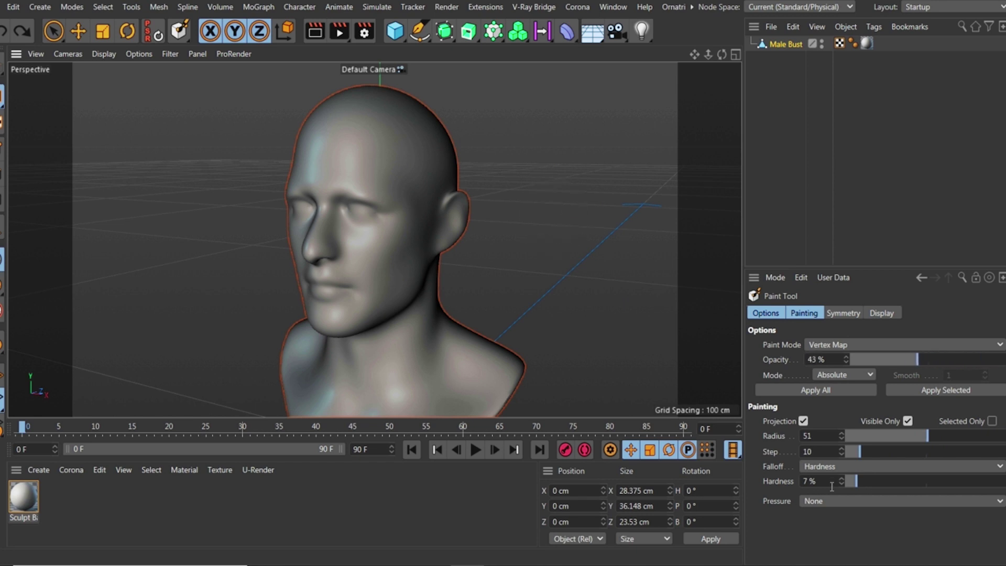
drag(861, 485, 875, 481)
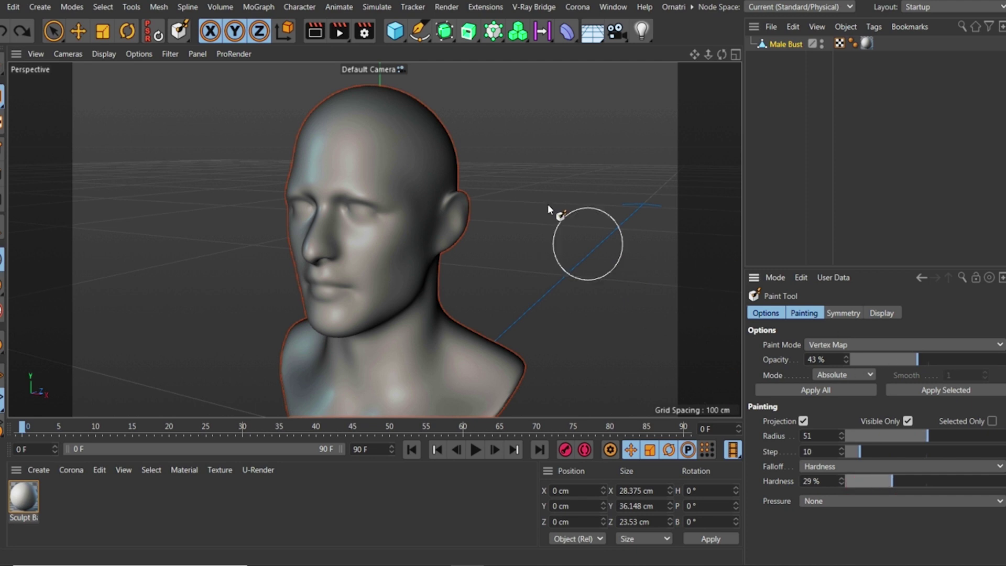
middle_drag(546, 184, 539, 216)
click(397, 178)
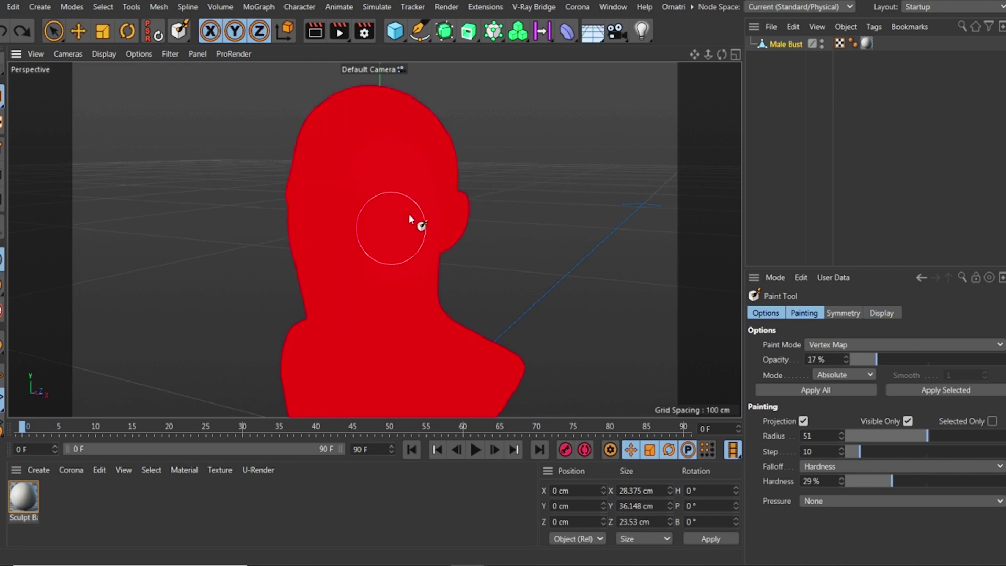
mouse_move(412, 202)
middle_down()
mouse_move(388, 199)
mouse_move(398, 174)
middle_up()
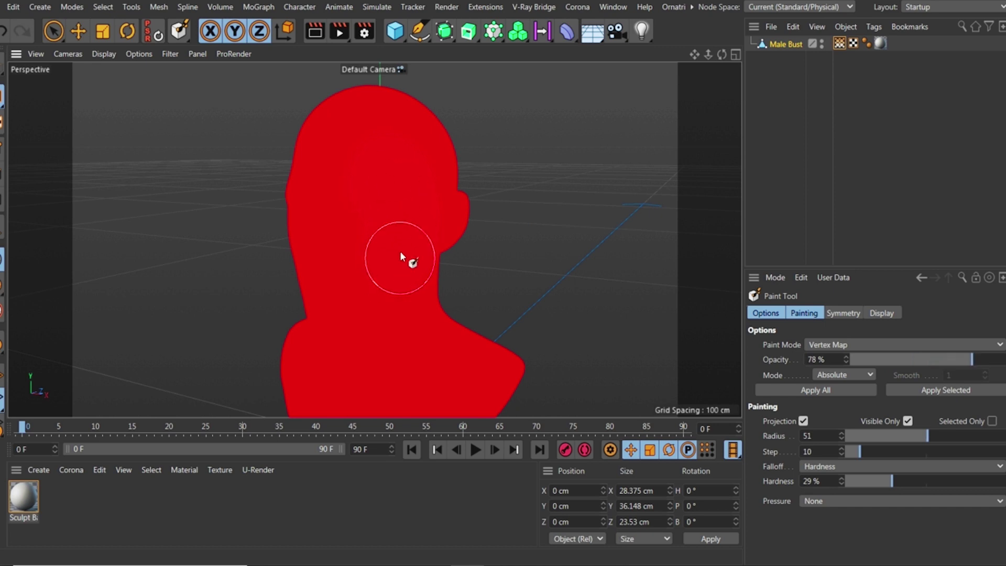
middle_drag(392, 223, 403, 148)
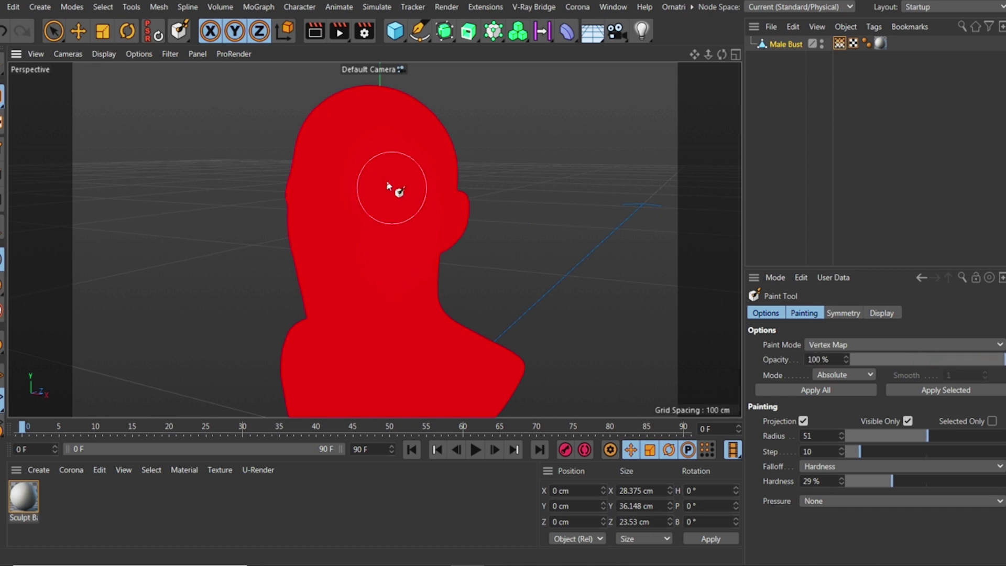
- Set the hardness to 53% and paint test strokes over the face and temple, changing the opacity to 77%
drag(890, 481, 930, 481)
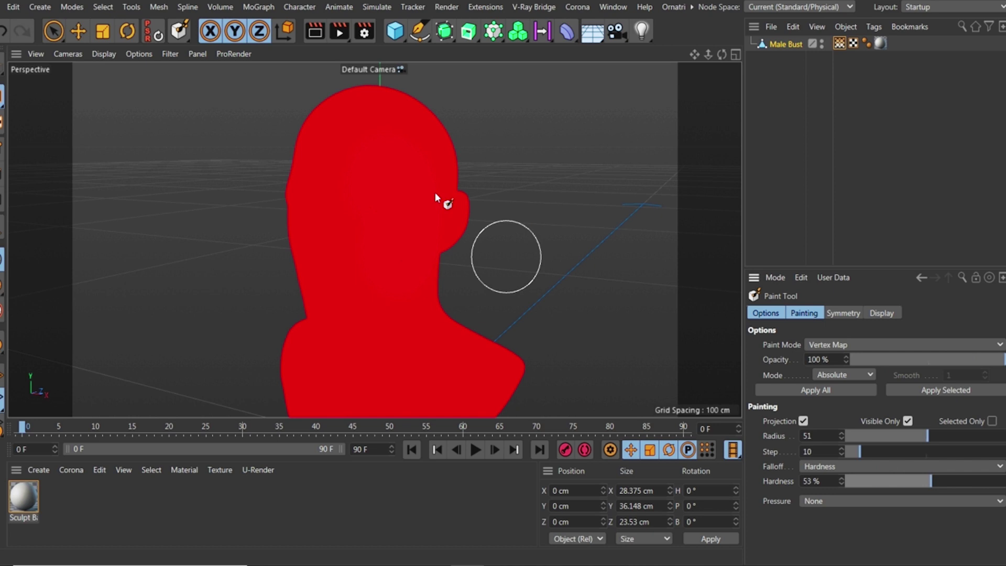
drag(395, 170, 400, 206)
mouse_move(365, 212)
middle_down()
mouse_move(375, 201)
mouse_move(376, 210)
middle_up()
mouse_move(397, 179)
mouse_down()
mouse_move(328, 186)
mouse_move(335, 224)
mouse_move(378, 226)
mouse_up()
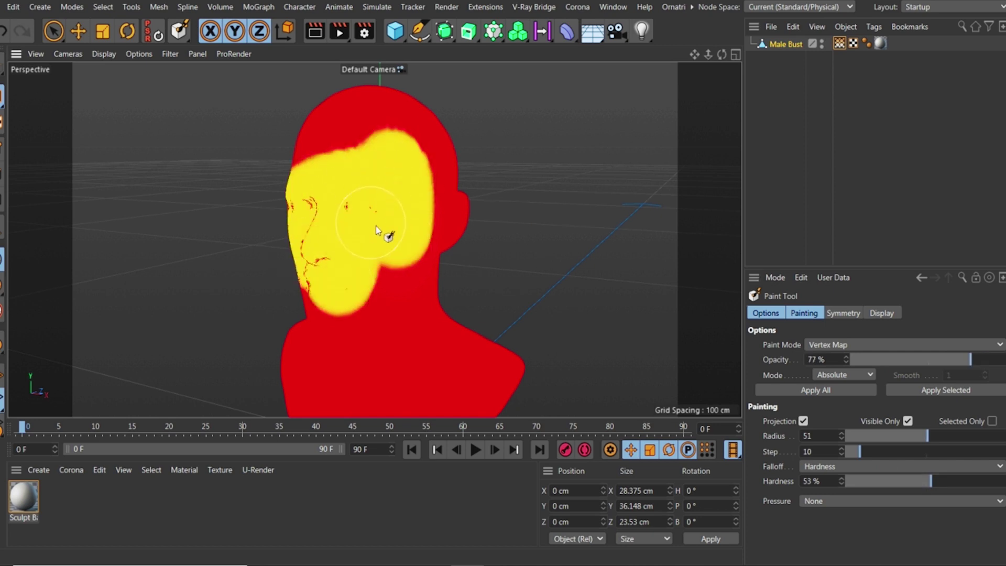
- Undo the test strokes on the face and set the brush to radius 77 and 56% opacity
key(ctrl+z)
key(ctrl+z)
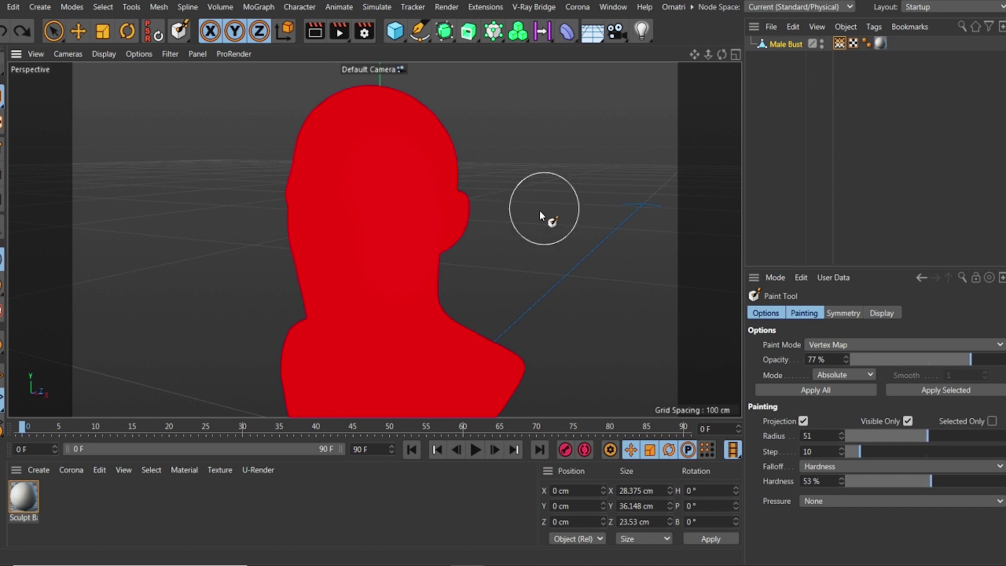
mouse_move(536, 209)
middle_down()
mouse_move(595, 203)
mouse_move(525, 202)
mouse_move(588, 207)
mouse_move(545, 206)
mouse_move(532, 217)
mouse_move(539, 210)
middle_up()
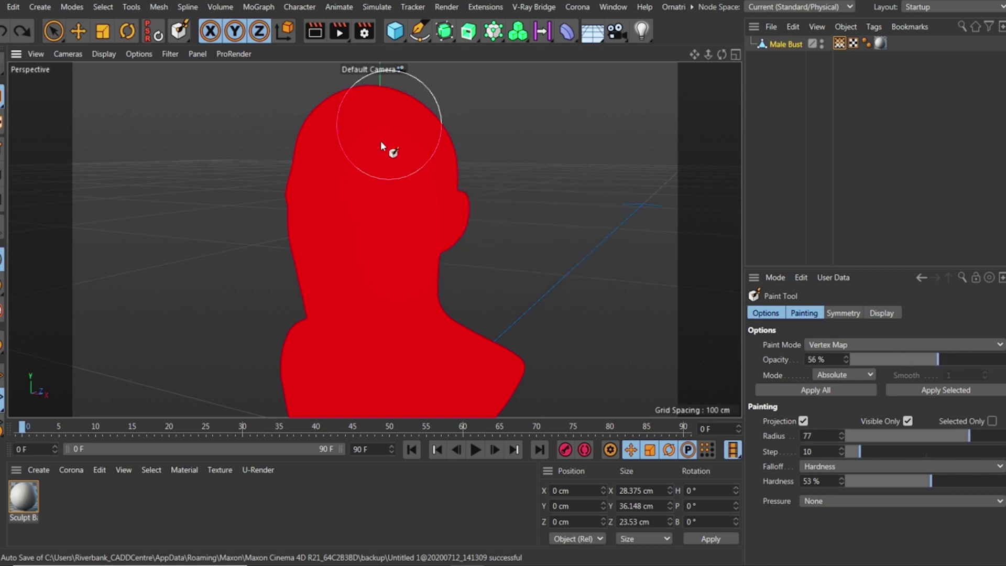
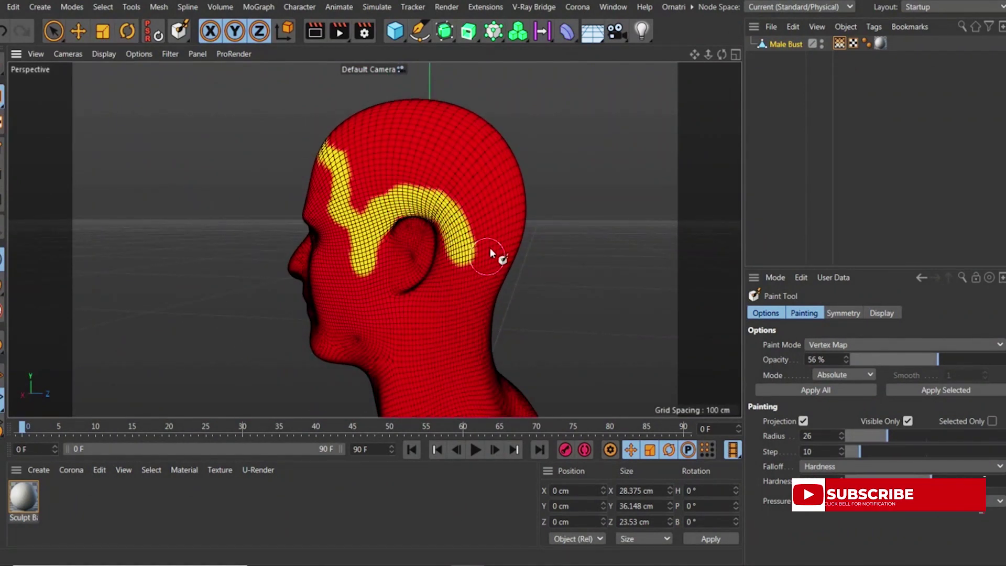
- Paint the hairline band from behind the left ear down across the nape, and across the top of the forehead
mouse_move(535, 260)
alt+mouse_down()
mouse_move(478, 243)
mouse_move(446, 306)
alt+mouse_up()
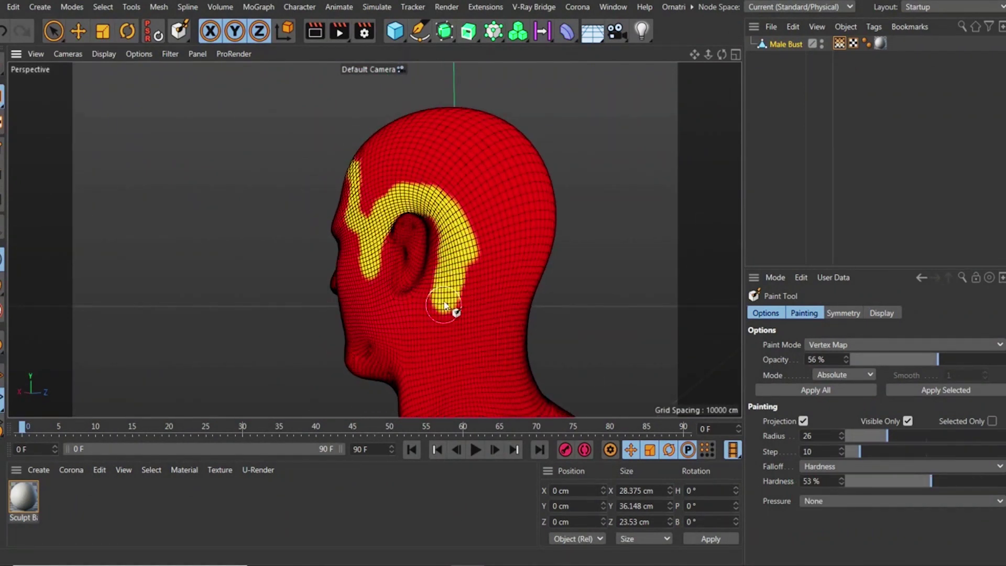
drag(523, 329, 564, 313)
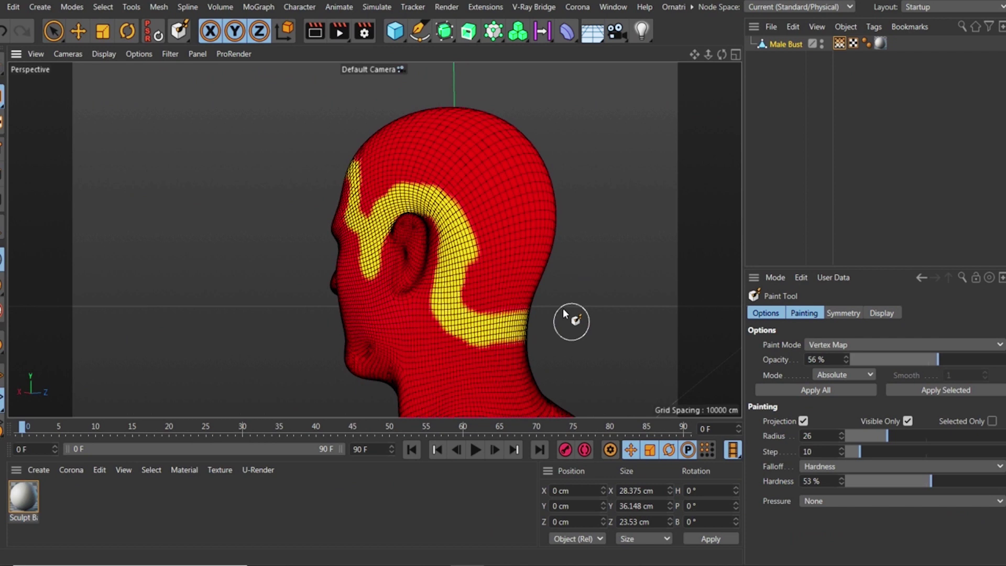
mouse_move(411, 168)
alt+mouse_down()
mouse_move(520, 218)
mouse_move(469, 241)
alt+mouse_up()
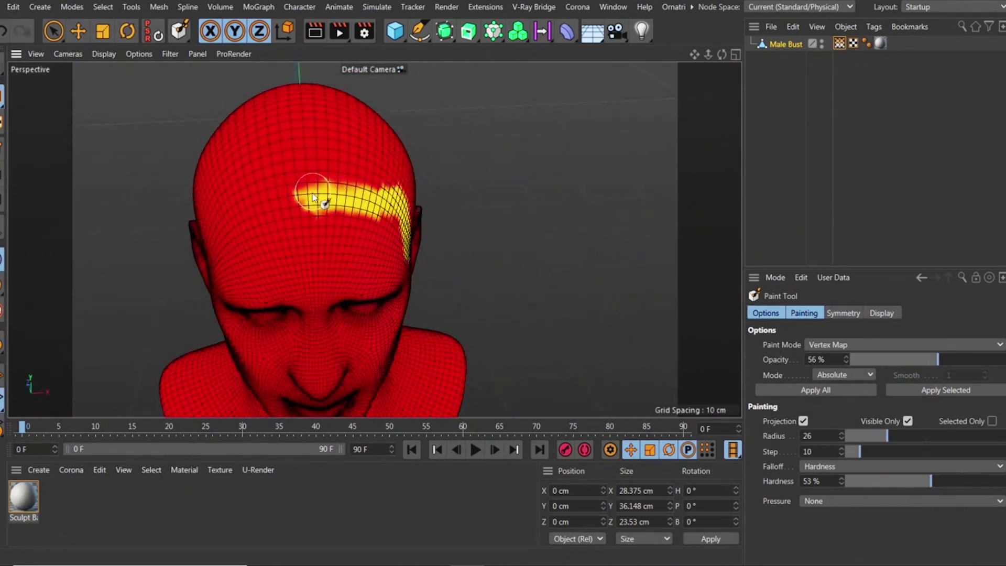
mouse_move(315, 195)
mouse_down()
mouse_move(242, 204)
mouse_move(420, 209)
mouse_move(419, 197)
mouse_up()
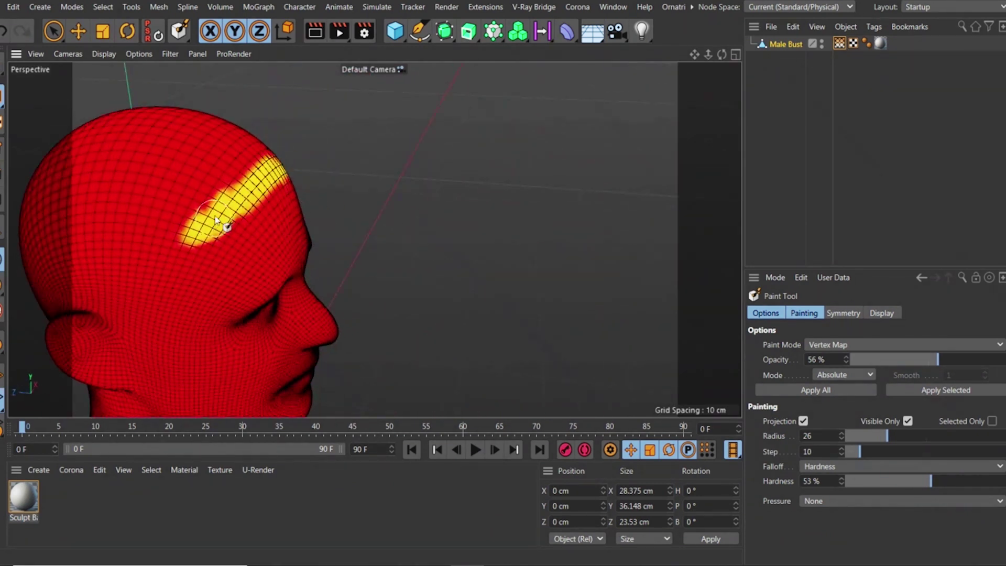
- Continue the painted hairline down the right temple and around behind the right ear
mouse_move(276, 211)
alt+mouse_down()
mouse_move(130, 166)
mouse_move(115, 206)
mouse_move(189, 246)
mouse_move(177, 272)
mouse_move(385, 174)
mouse_move(377, 213)
alt+mouse_up()
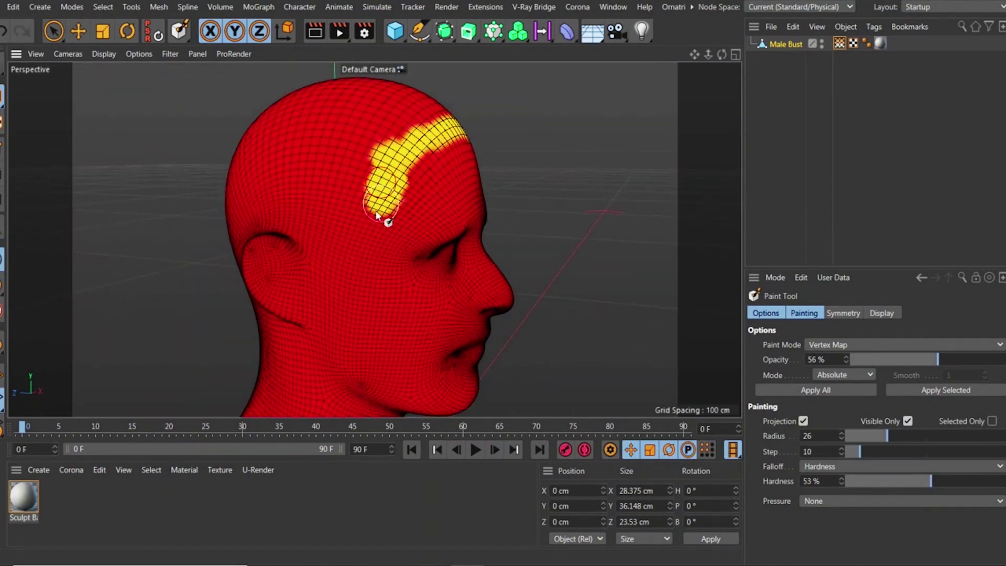
mouse_move(325, 258)
mouse_down()
mouse_move(333, 282)
mouse_move(325, 236)
mouse_move(283, 222)
mouse_move(314, 214)
mouse_move(338, 291)
mouse_move(298, 209)
mouse_move(400, 202)
mouse_up()
mouse_move(290, 223)
mouse_down()
mouse_move(259, 212)
mouse_move(207, 295)
mouse_move(215, 323)
mouse_move(222, 314)
mouse_up()
alt+middle_drag(193, 279, 292, 228)
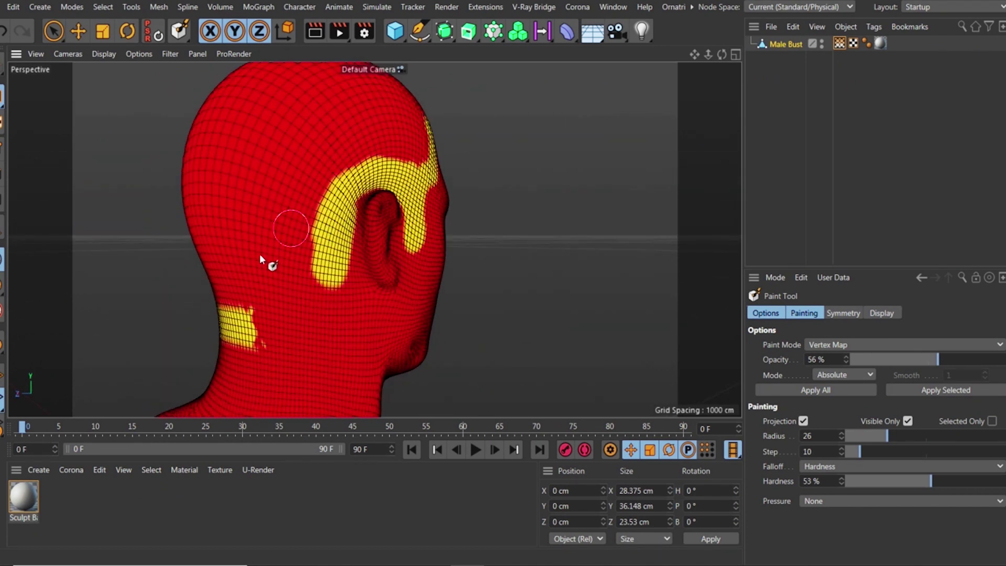
- Join the hairline at the nape and fill in the back of the head between the ears
mouse_move(266, 253)
alt+mouse_down()
mouse_move(408, 232)
mouse_move(442, 249)
mouse_move(307, 285)
mouse_move(309, 298)
mouse_move(287, 301)
mouse_move(236, 341)
mouse_move(285, 321)
mouse_move(324, 256)
mouse_move(193, 268)
mouse_move(282, 263)
alt+mouse_up()
scroll(298, 258, down, 5)
mouse_move(246, 290)
mouse_down()
mouse_move(279, 305)
mouse_move(271, 286)
mouse_move(293, 252)
mouse_move(236, 276)
mouse_move(236, 231)
mouse_move(264, 273)
mouse_move(170, 288)
mouse_move(247, 269)
mouse_move(236, 226)
mouse_move(186, 210)
mouse_up()
alt+drag(191, 215, 409, 231)
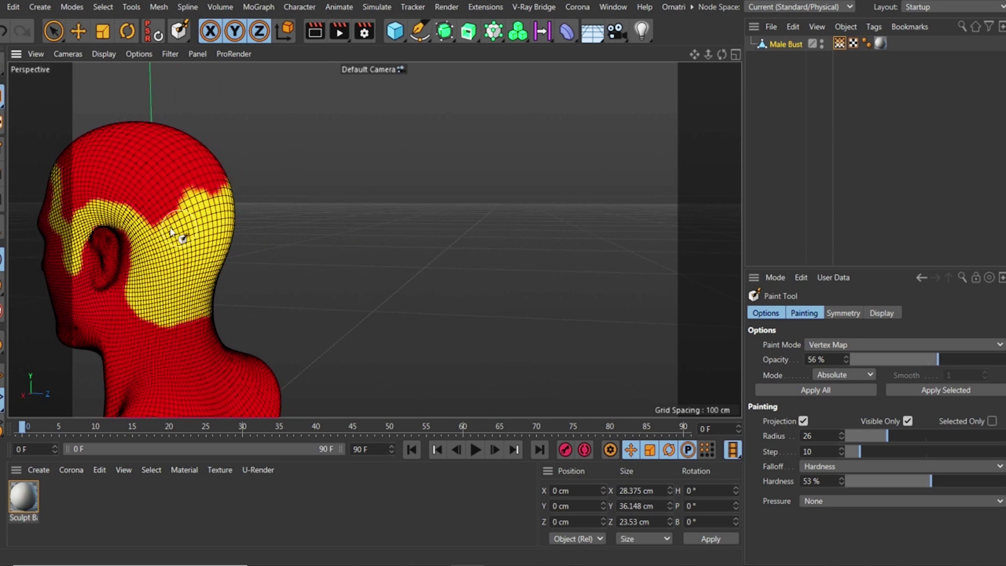
- Fill the sides and crown of the head with vertex map weight, including the unpainted patch on top
mouse_move(102, 196)
mouse_down()
mouse_move(161, 183)
mouse_move(179, 188)
mouse_move(157, 202)
mouse_move(227, 198)
mouse_move(230, 225)
mouse_move(220, 188)
mouse_move(257, 173)
mouse_move(188, 167)
mouse_move(222, 191)
mouse_move(207, 172)
mouse_move(157, 162)
mouse_move(241, 165)
mouse_move(174, 139)
mouse_move(137, 153)
mouse_move(188, 156)
mouse_move(123, 207)
mouse_move(88, 185)
mouse_move(283, 148)
mouse_move(242, 216)
mouse_move(168, 240)
mouse_move(209, 199)
mouse_move(225, 236)
mouse_move(265, 232)
mouse_move(190, 203)
mouse_move(162, 228)
mouse_move(253, 188)
mouse_move(375, 239)
mouse_move(585, 266)
mouse_up()
mouse_move(295, 199)
mouse_down()
mouse_move(224, 292)
mouse_move(265, 321)
mouse_move(263, 231)
mouse_move(217, 240)
mouse_move(314, 167)
mouse_move(220, 167)
mouse_move(217, 153)
mouse_move(161, 201)
mouse_move(270, 118)
mouse_up()
alt+drag(218, 169, 448, 217)
alt+middle_drag(256, 223, 371, 235)
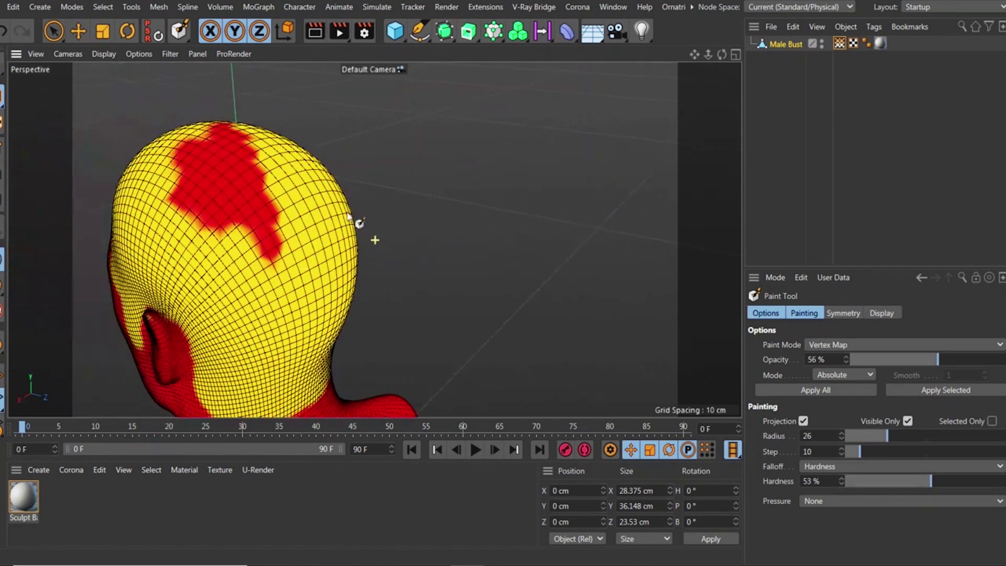
mouse_move(293, 253)
mouse_down()
mouse_move(266, 215)
mouse_move(224, 209)
mouse_move(236, 162)
mouse_move(206, 136)
mouse_move(178, 192)
mouse_move(319, 160)
mouse_move(361, 189)
mouse_up()
- Even out the hairline above the forehead on the left side of the head
alt+middle_drag(359, 189, 268, 205)
alt+right_drag(240, 168, 189, 215)
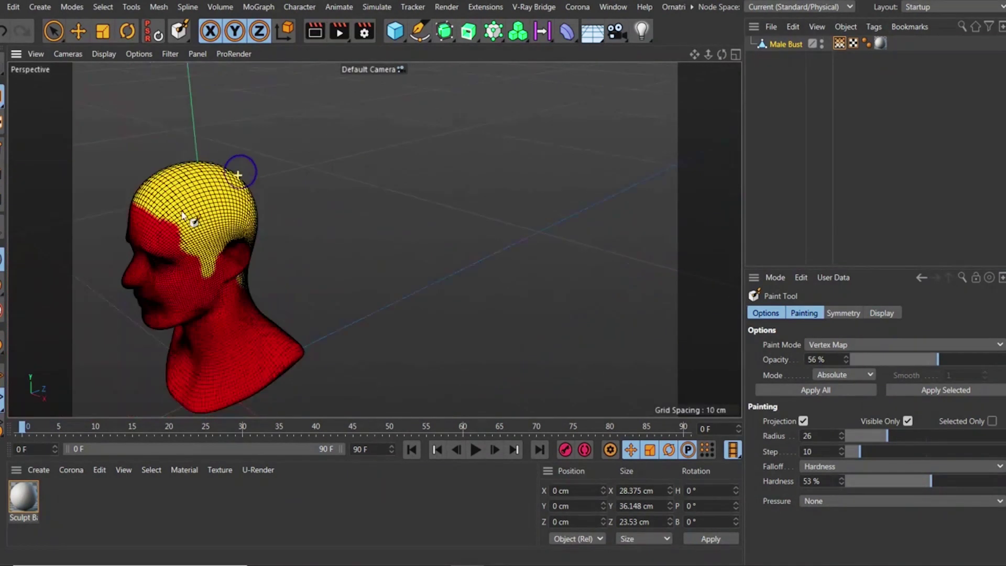
alt+drag(189, 215, 212, 194)
alt+right_drag(212, 193, 299, 170)
alt+drag(295, 181, 355, 198)
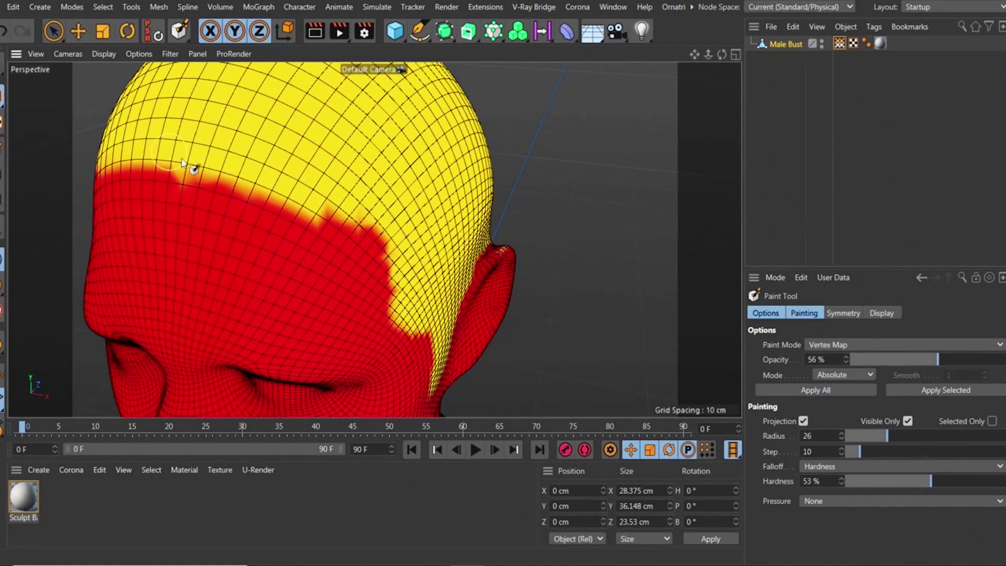
drag(182, 162, 370, 223)
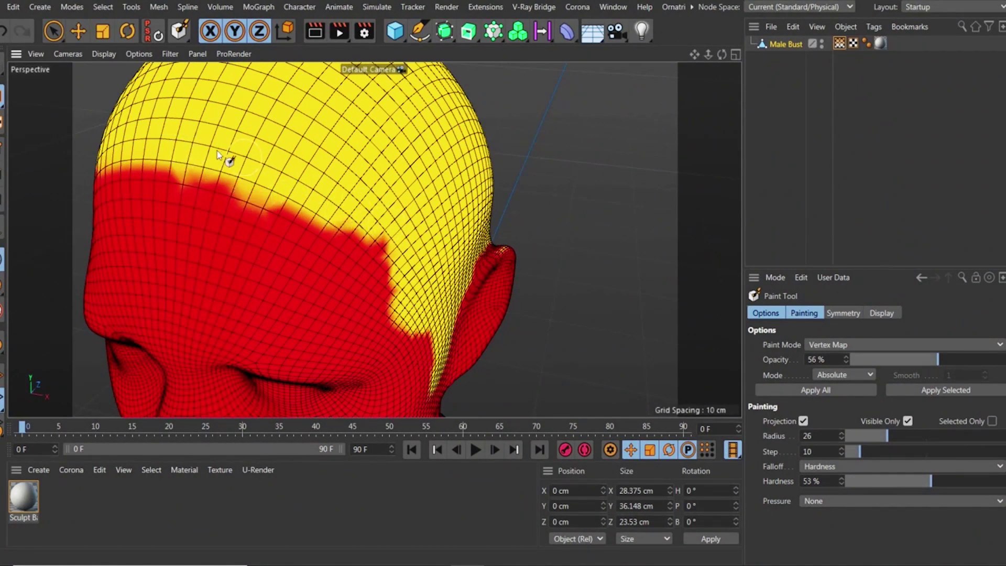
- Extend and clean up the hairline's corner at the right temple
alt+right_drag(288, 201, 216, 179)
alt+drag(215, 179, 275, 173)
alt+right_drag(204, 156, 189, 208)
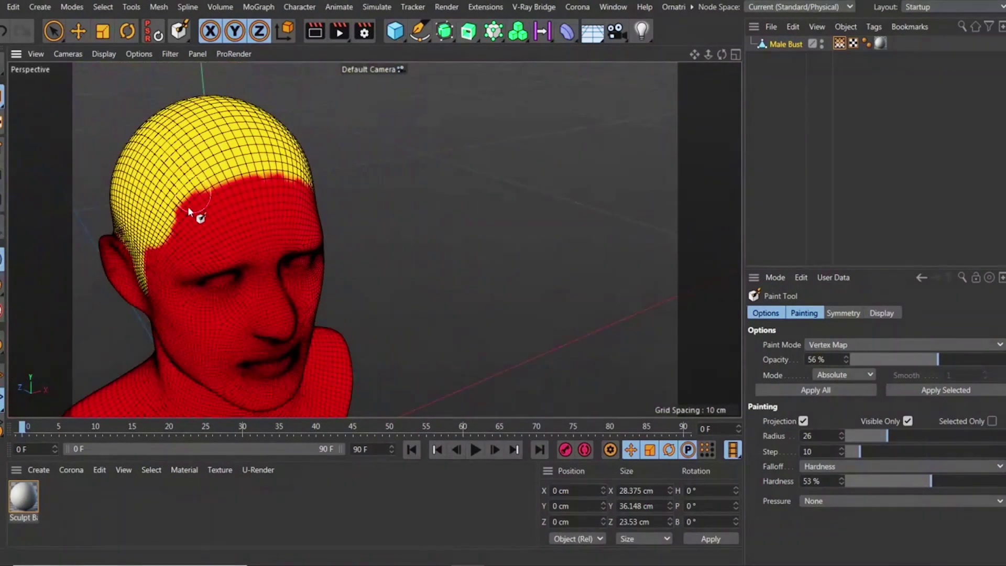
mouse_move(191, 202)
alt+mouse_down()
mouse_move(97, 193)
mouse_move(178, 203)
alt+mouse_up()
scroll(188, 210, up, 5)
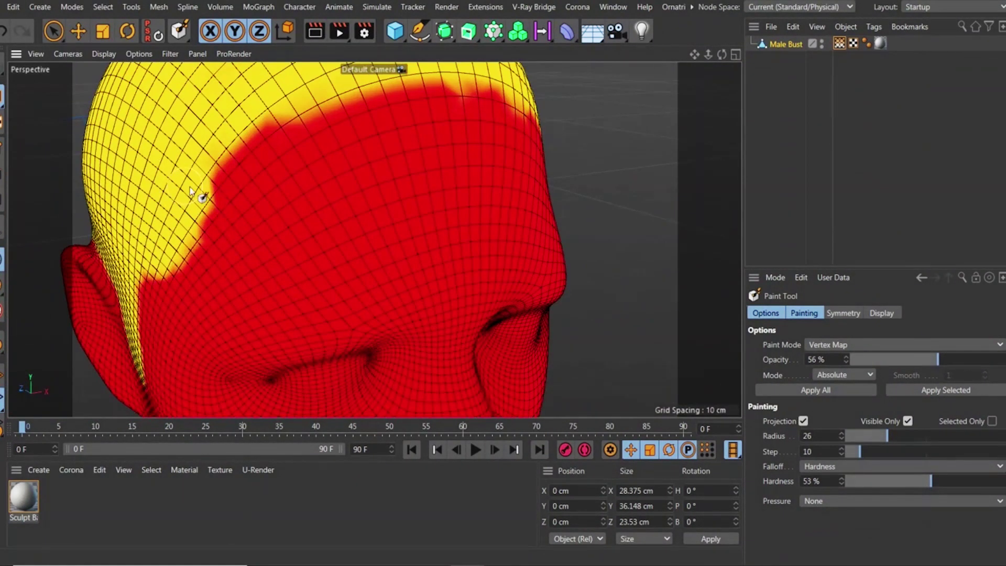
drag(208, 251, 203, 212)
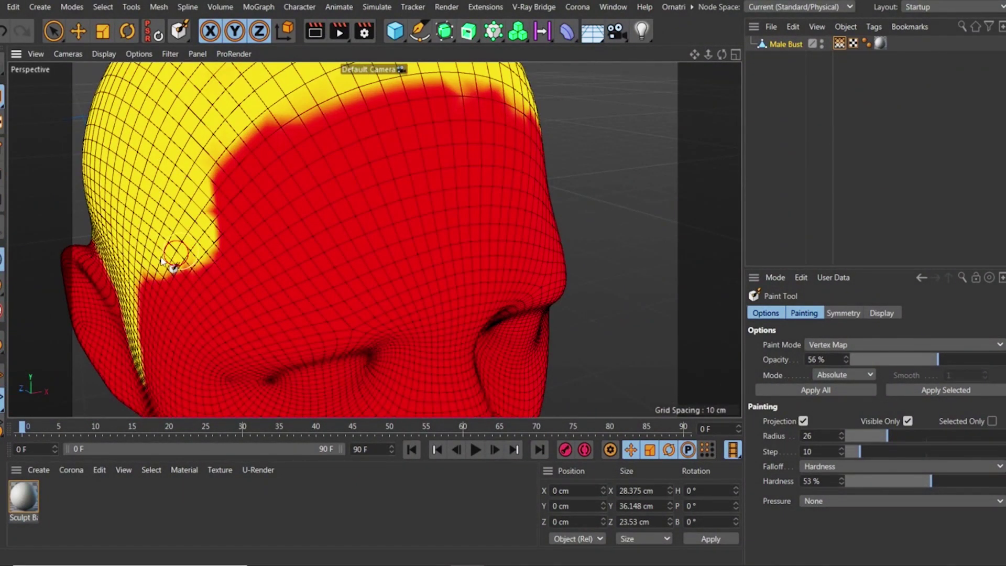
scroll(178, 257, down, 8)
scroll(264, 208, down, 6)
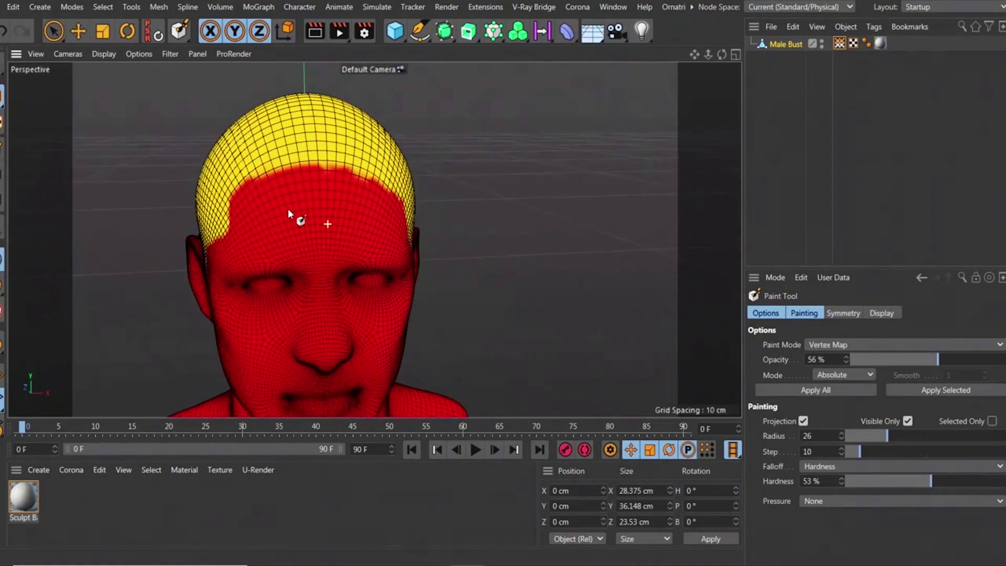
- Set the opacity to 8% and paint a short test stroke along the left side of the jaw
alt+right_drag(333, 266, 385, 209)
mouse_move(359, 272)
alt+mouse_down()
mouse_move(287, 246)
mouse_move(215, 244)
alt+mouse_up()
alt+drag(375, 239, 387, 198)
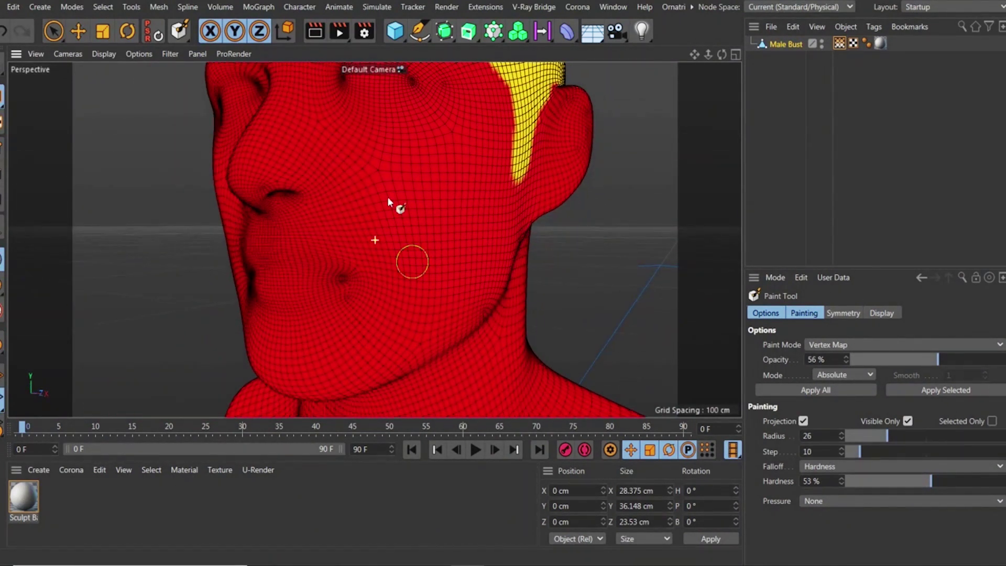
alt+right_drag(393, 218, 363, 211)
alt+drag(391, 230, 424, 226)
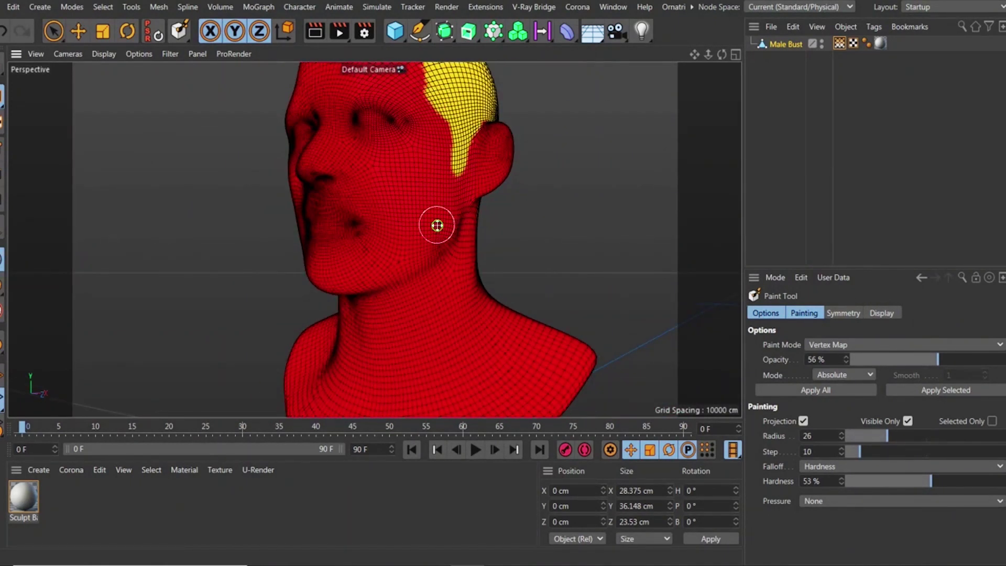
middle_drag(437, 225, 426, 281)
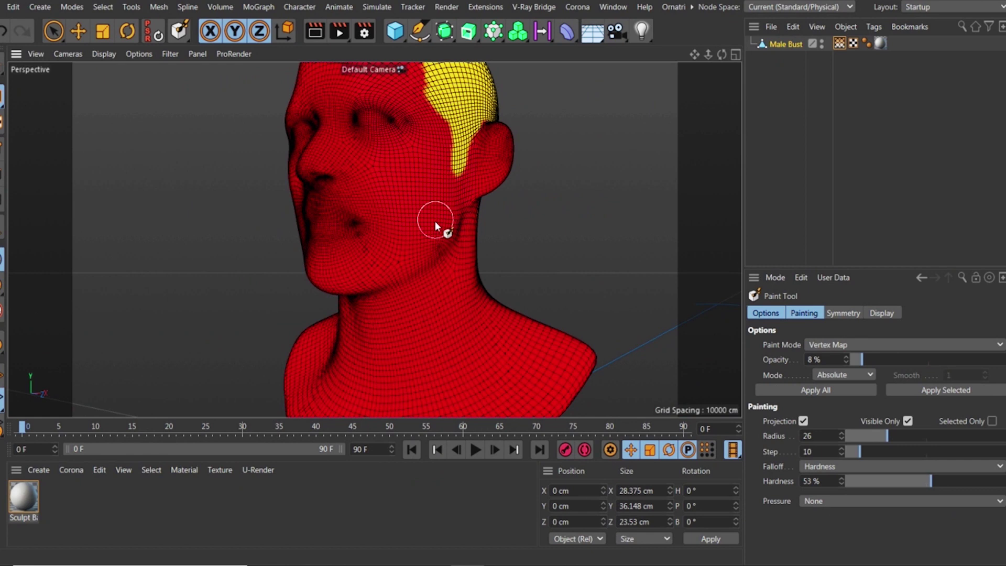
mouse_move(435, 226)
mouse_down()
mouse_move(400, 270)
mouse_move(429, 252)
mouse_move(414, 249)
mouse_up()
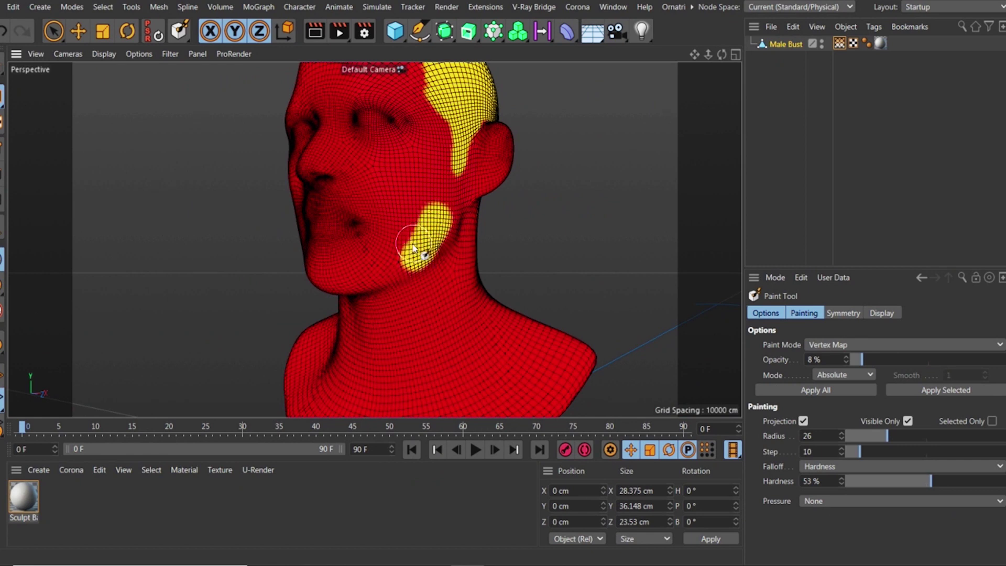
- Undo the test stroke on the jaw
key(ctrl+z)
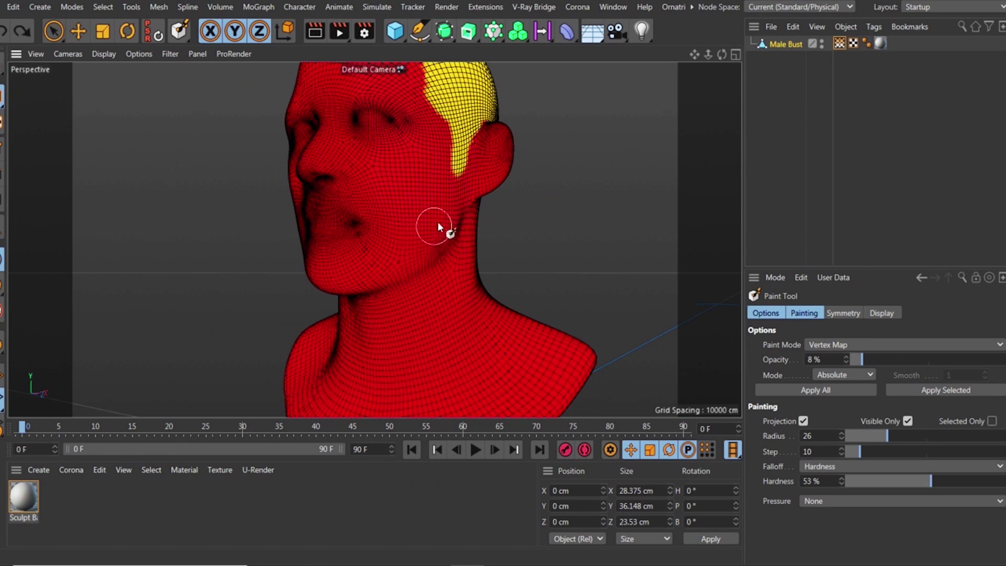
key(ctrl+y)
key(ctrl+z)
- Set the hardness to 10% and the opacity to 100%, and paint a stroke along the left jaw below the sideburn
click(853, 480)
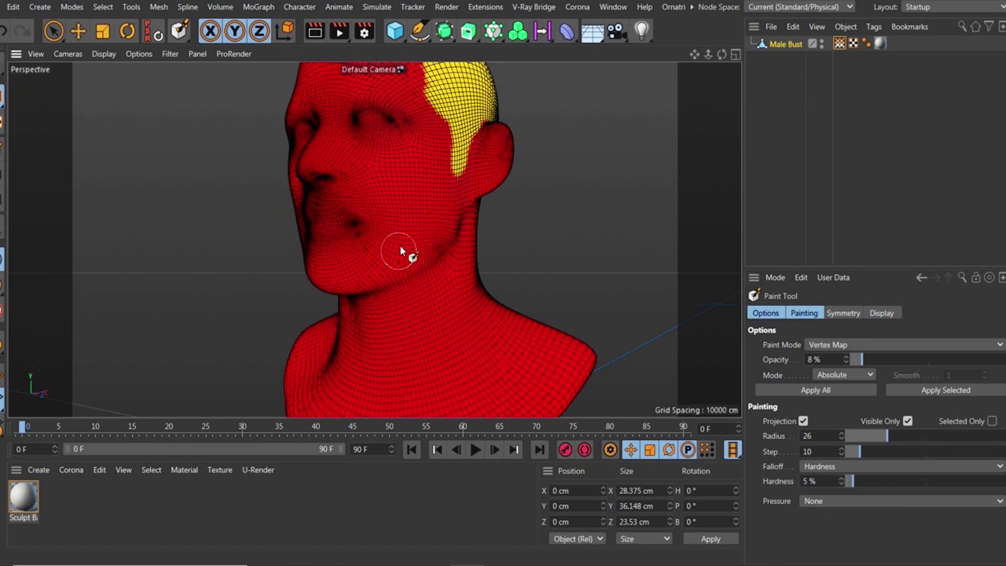
scroll(435, 225, up, 5)
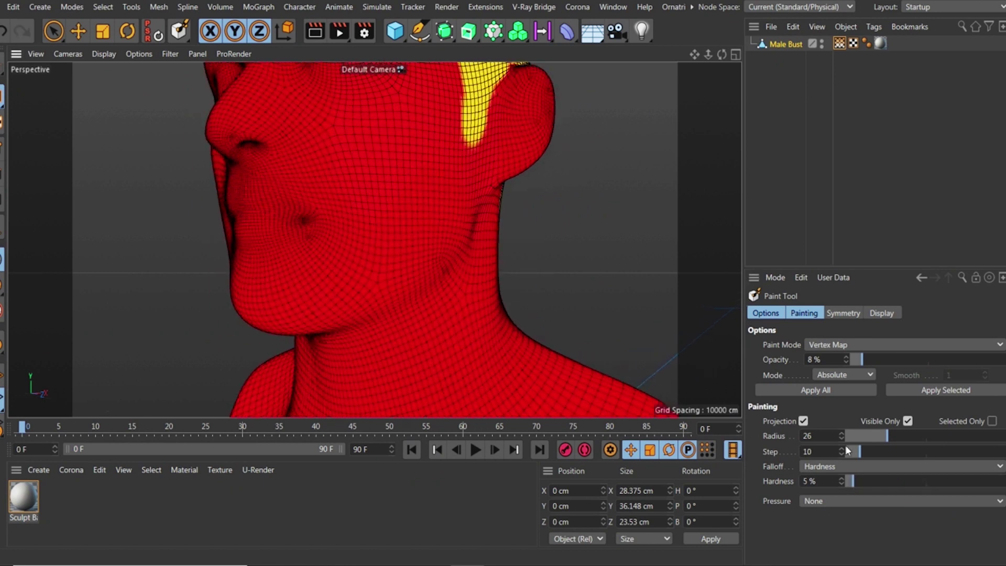
drag(852, 483, 862, 480)
drag(860, 362, 937, 365)
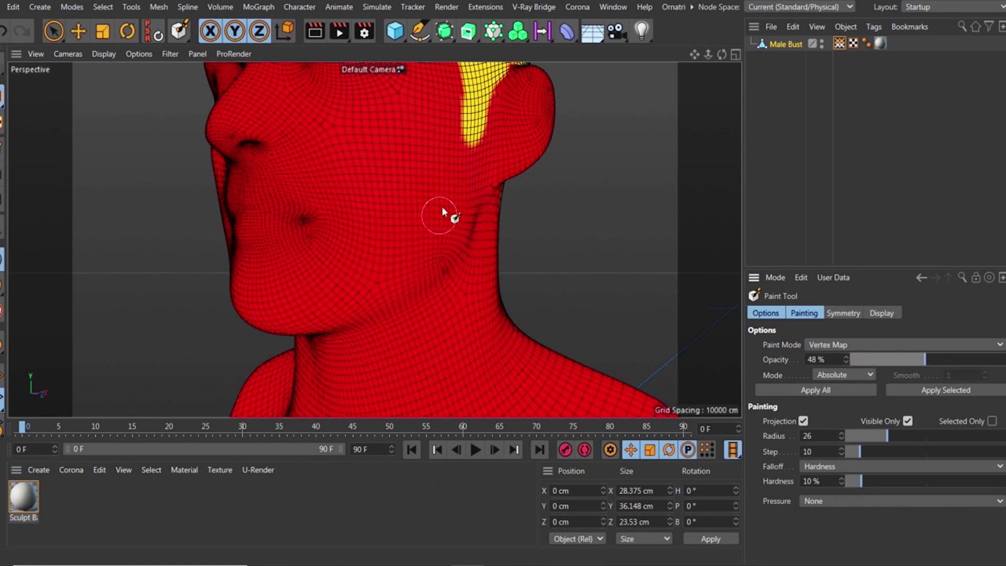
mouse_move(433, 225)
alt+right_down()
mouse_move(465, 188)
mouse_move(417, 235)
alt+right_up()
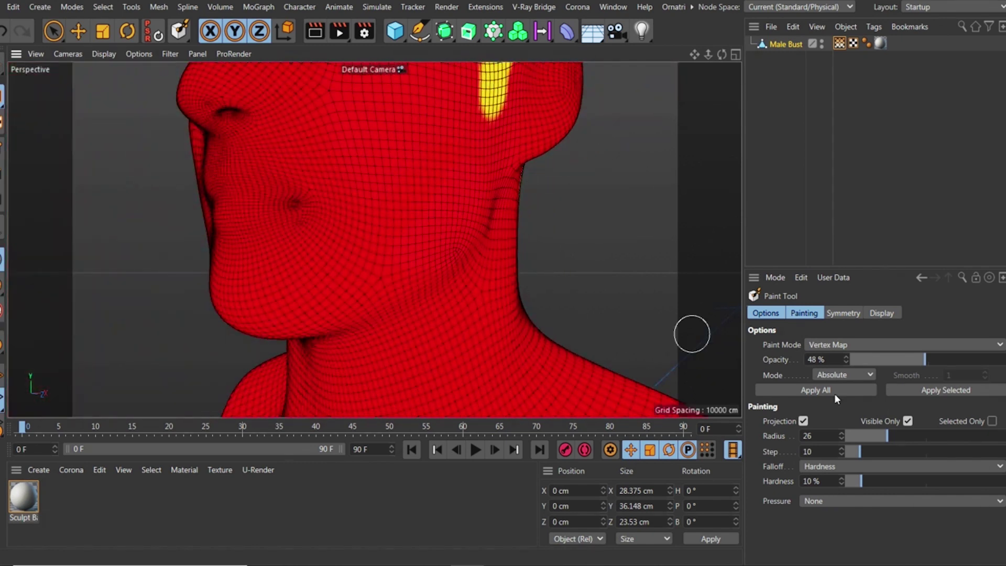
drag(917, 361, 1003, 360)
drag(470, 190, 422, 241)
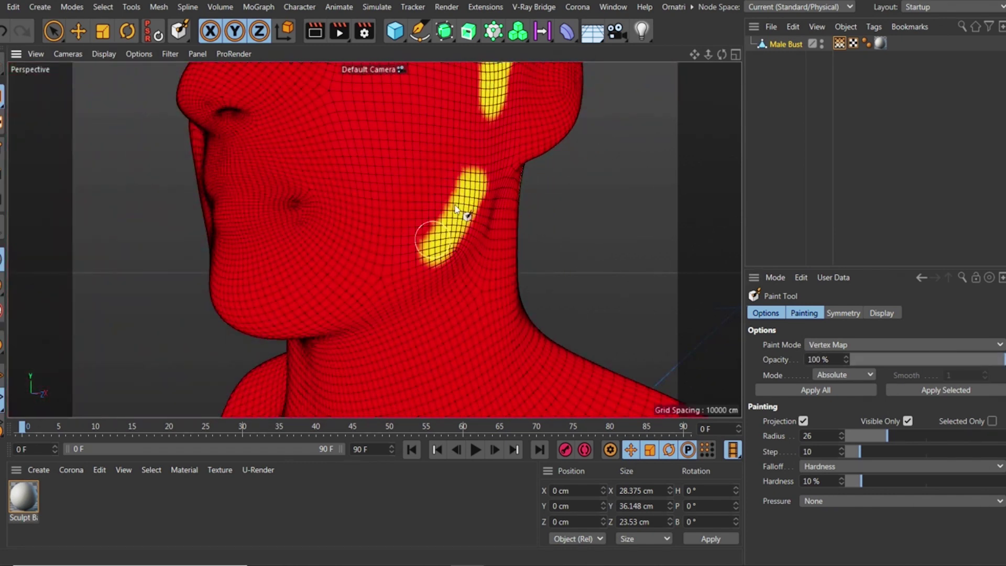
- Undo the last jaw stroke, set the opacity to 68% and paint the beard from the left jaw to the chin
key(ctrl+z)
click(956, 359)
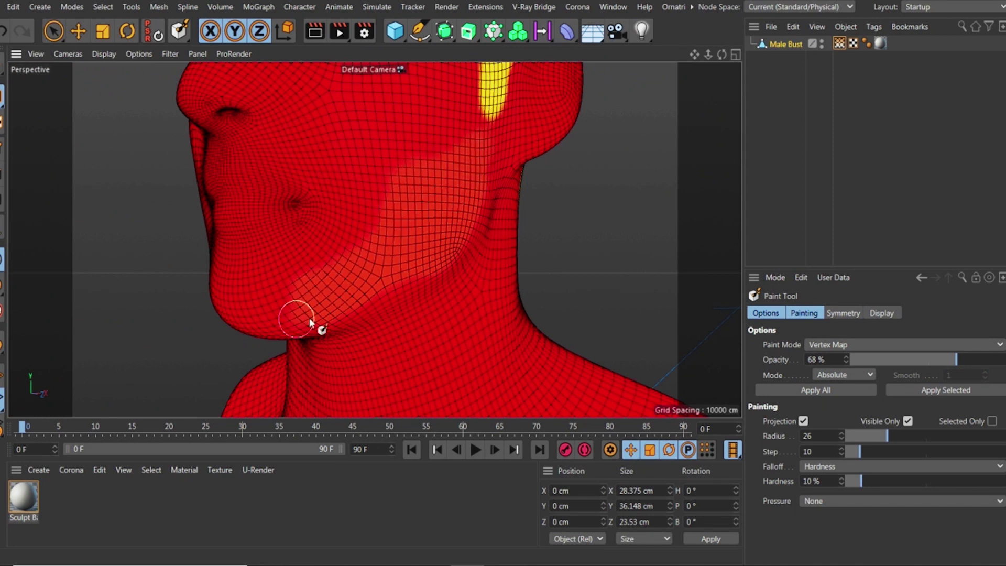
mouse_move(349, 307)
alt+mouse_down()
mouse_move(430, 255)
mouse_move(322, 283)
alt+mouse_up()
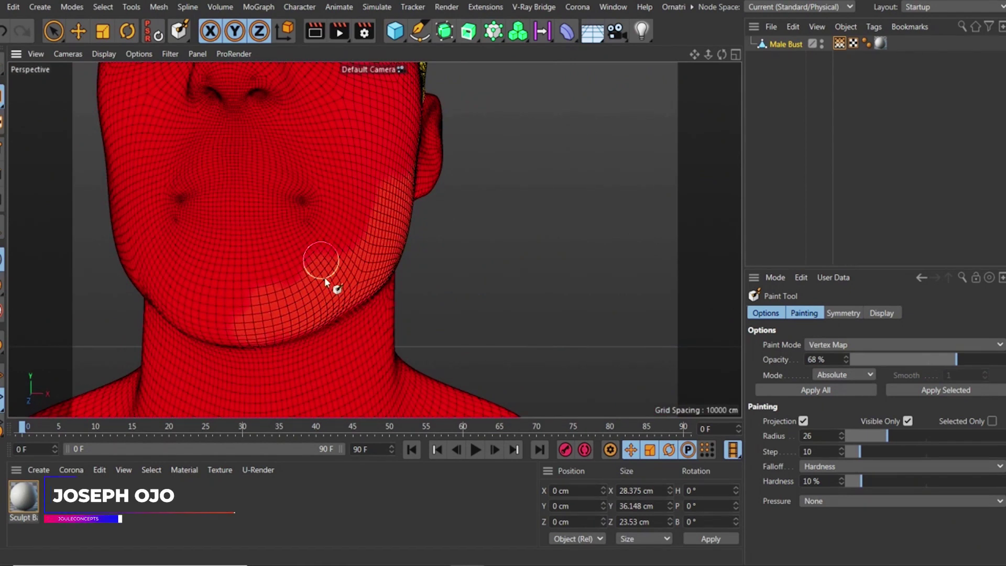
alt+drag(215, 325, 338, 312)
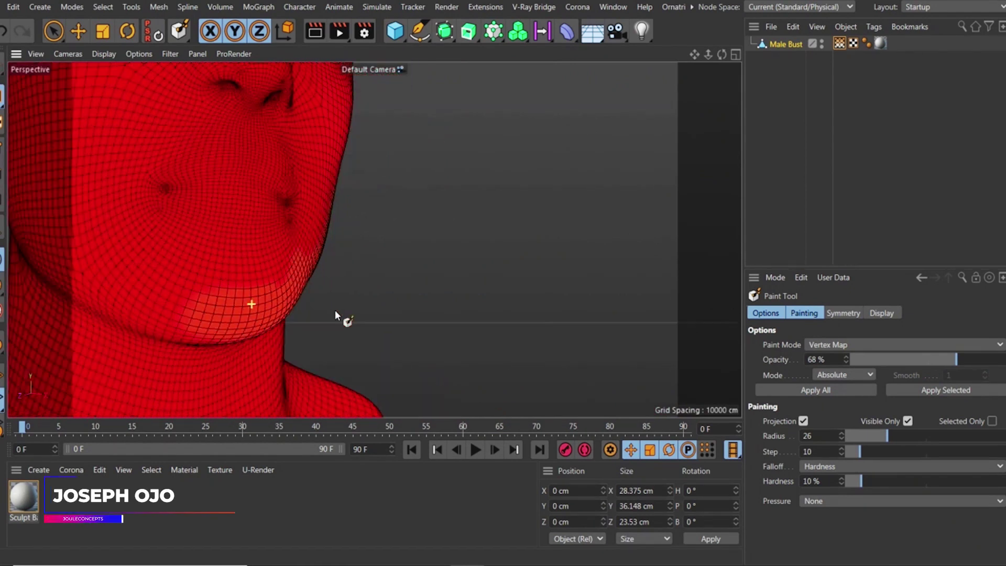
- Paint the beard around the mouth, adding the moustache and continuing across the chin onto the right jaw
mouse_move(126, 308)
mouse_down()
mouse_move(83, 264)
mouse_move(89, 294)
mouse_move(138, 317)
mouse_move(244, 298)
mouse_move(78, 278)
mouse_move(224, 260)
mouse_move(272, 211)
mouse_move(218, 190)
mouse_up()
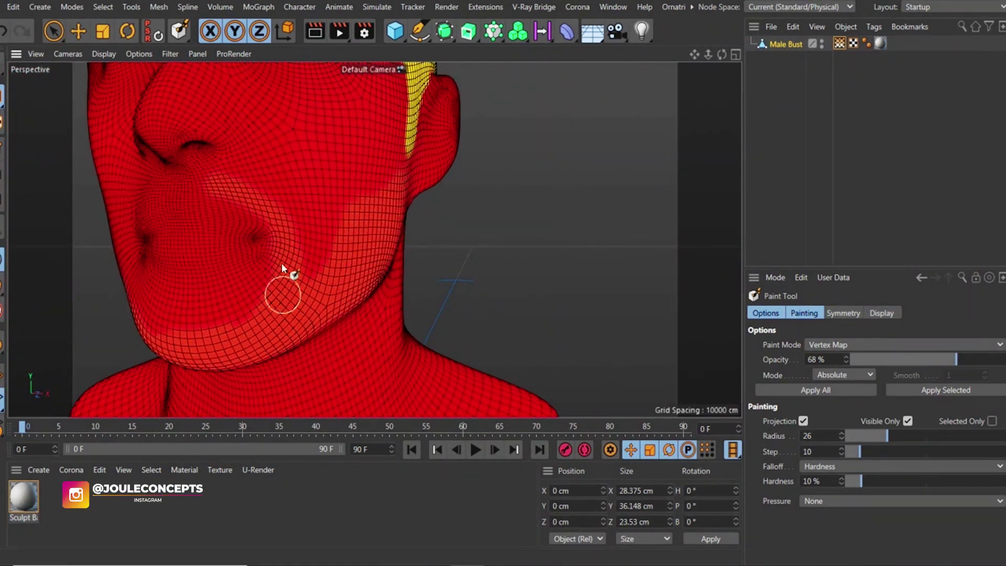
mouse_move(183, 303)
mouse_down()
mouse_move(205, 323)
mouse_move(322, 265)
mouse_move(345, 240)
mouse_move(293, 243)
mouse_move(236, 211)
mouse_move(286, 220)
mouse_move(337, 247)
mouse_move(356, 286)
mouse_move(342, 335)
mouse_move(322, 350)
mouse_move(277, 363)
mouse_move(253, 331)
mouse_move(347, 242)
mouse_move(307, 273)
mouse_move(309, 240)
mouse_up()
scroll(316, 235, down, 5)
scroll(260, 215, up, 5)
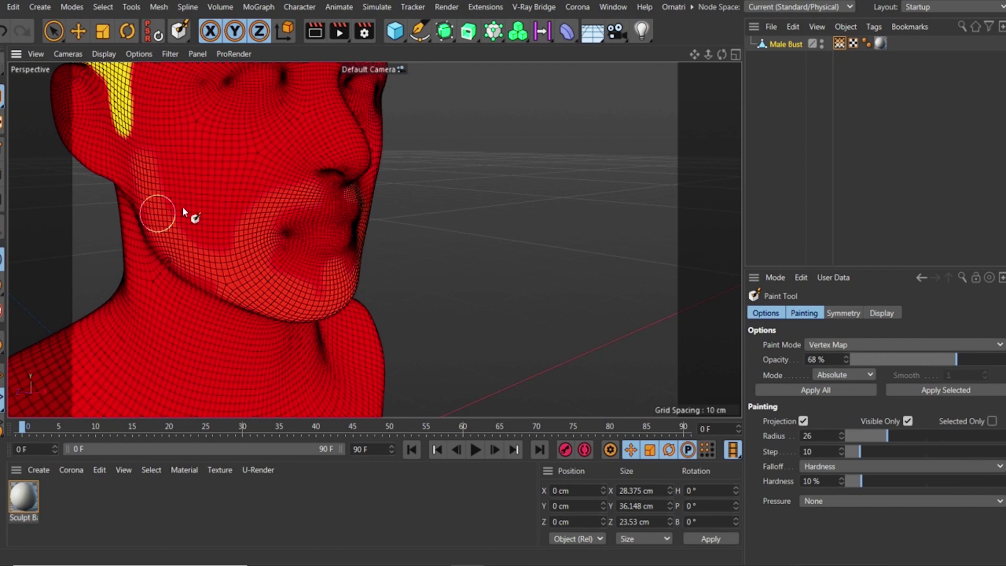
- Widen the beard along the right jaw and cheek up to the bottom of the right sideburn
alt+drag(175, 231, 234, 216)
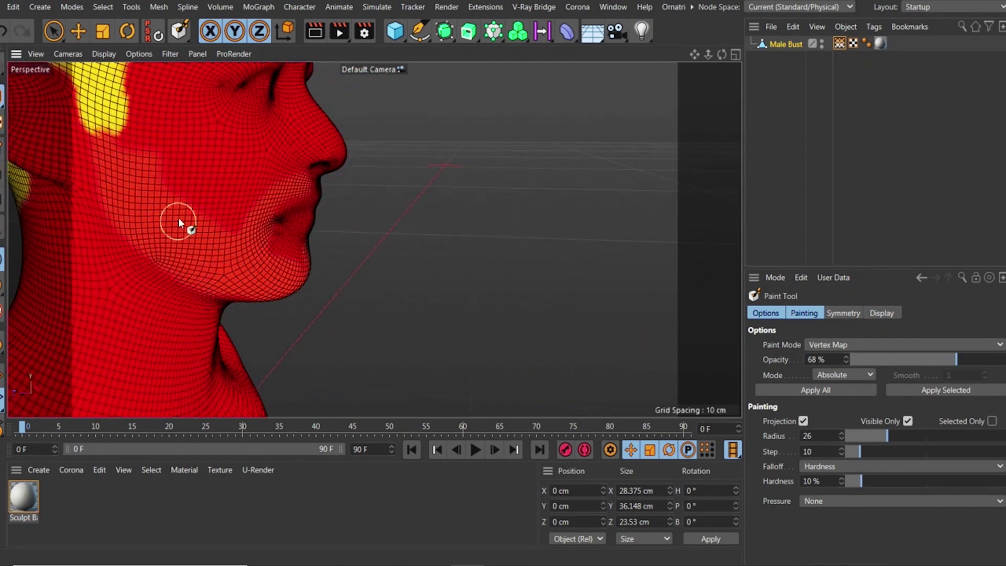
scroll(175, 239, down, 6)
alt+drag(175, 237, 138, 200)
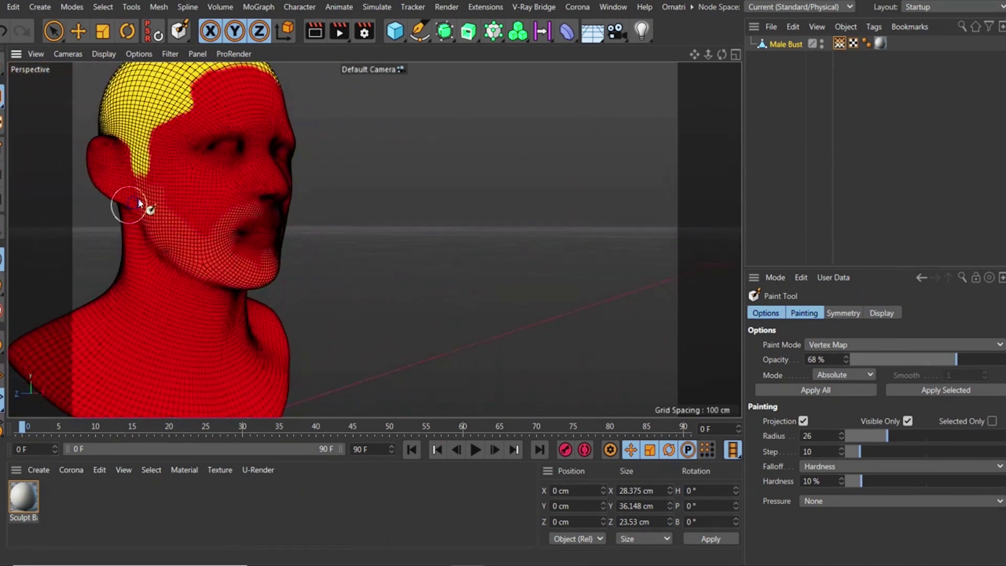
scroll(137, 201, up, 5)
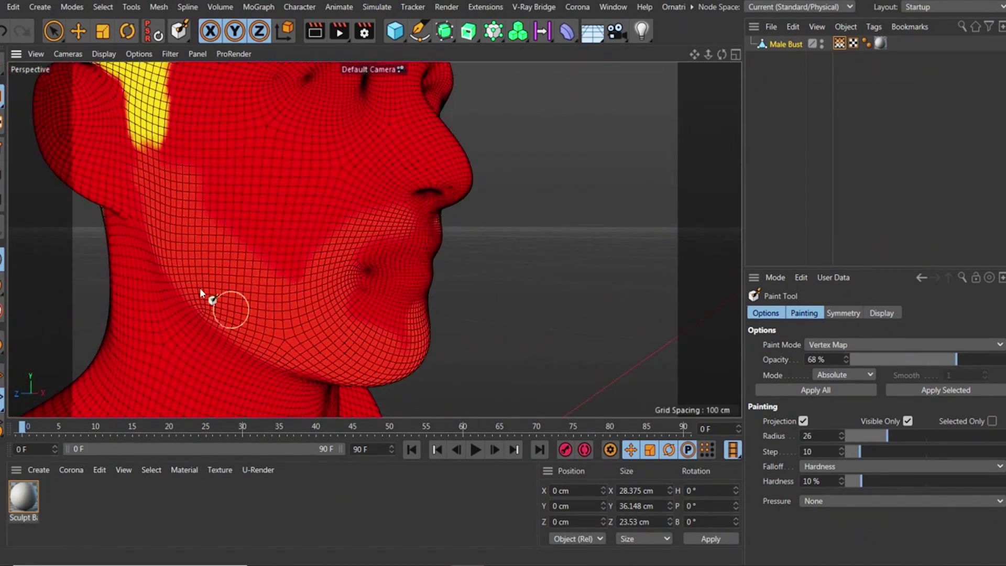
- Set the paint mode to Subtract and trim the front edge of the right sideburn and the upper beard
click(848, 375)
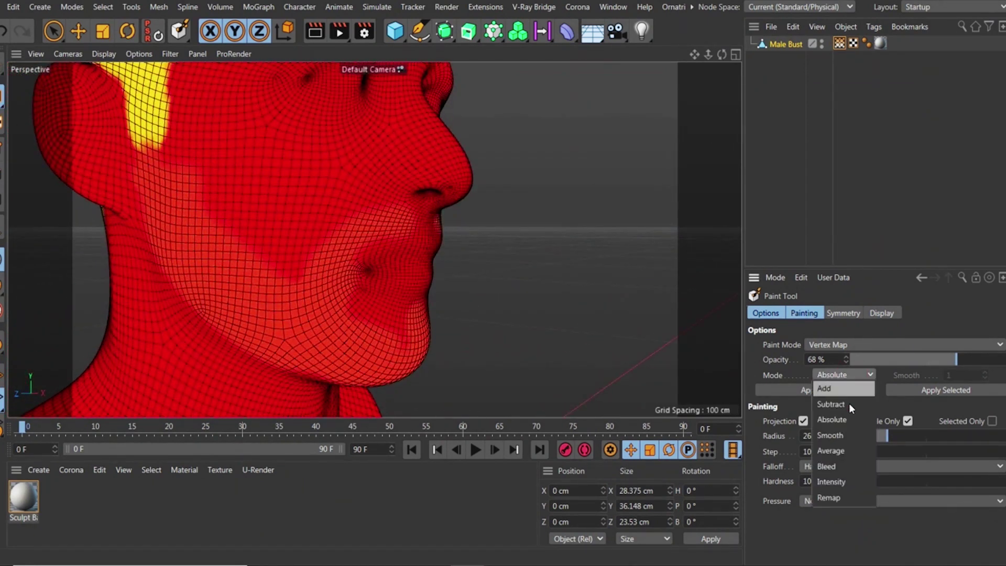
click(839, 405)
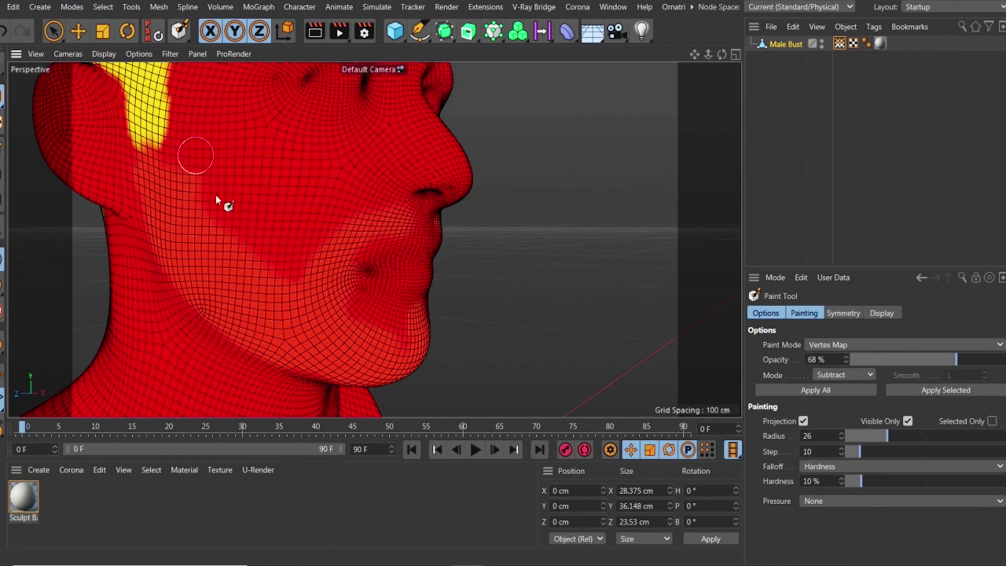
drag(164, 148, 171, 135)
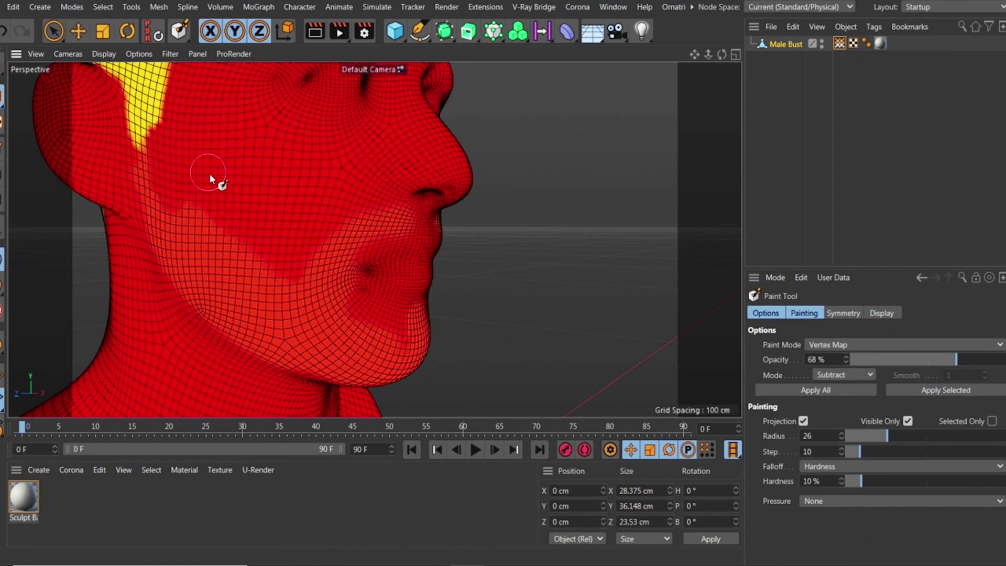
- Return the paint mode to Absolute and repaint the joint between the right sideburn and the beard
click(841, 378)
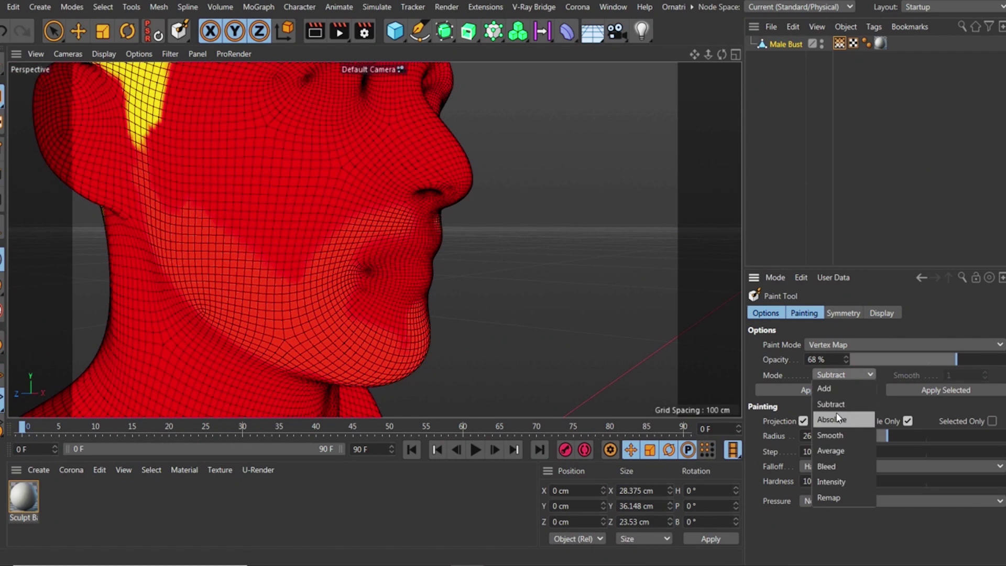
click(836, 412)
click(832, 373)
click(827, 417)
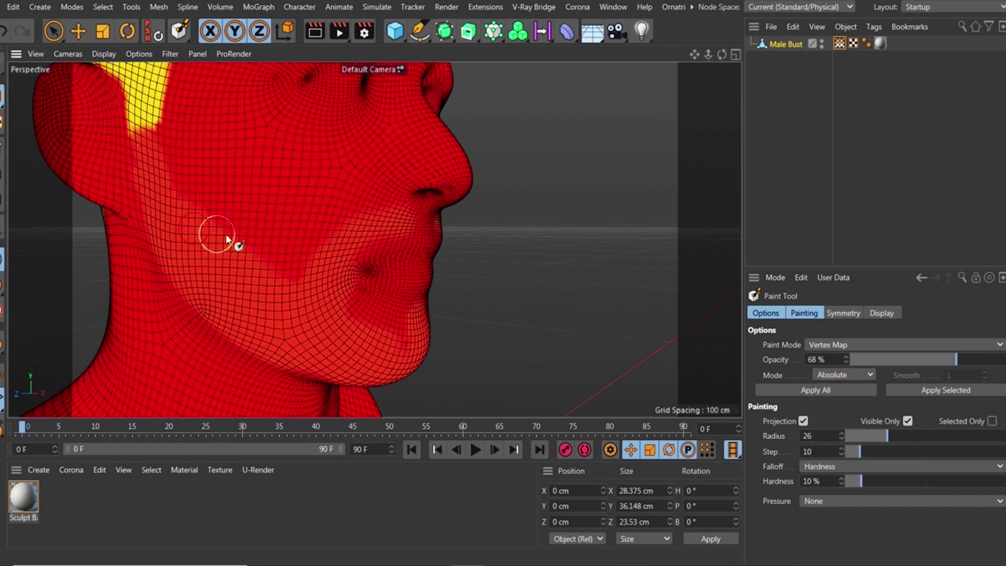
- Examine the painted beard from the right side, front and left side of the head
scroll(294, 246, down, 5)
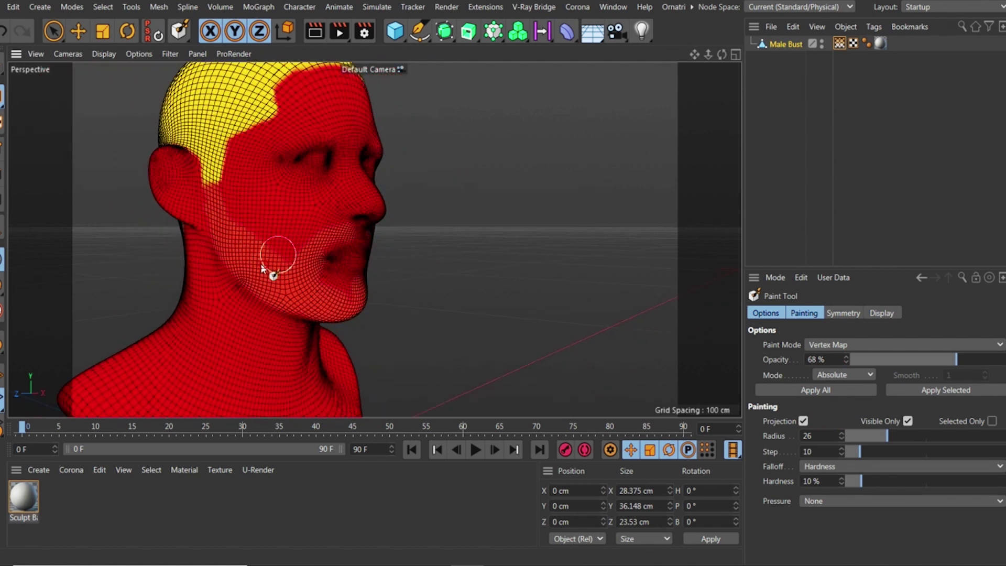
alt+drag(262, 265, 163, 245)
scroll(367, 275, down, 5)
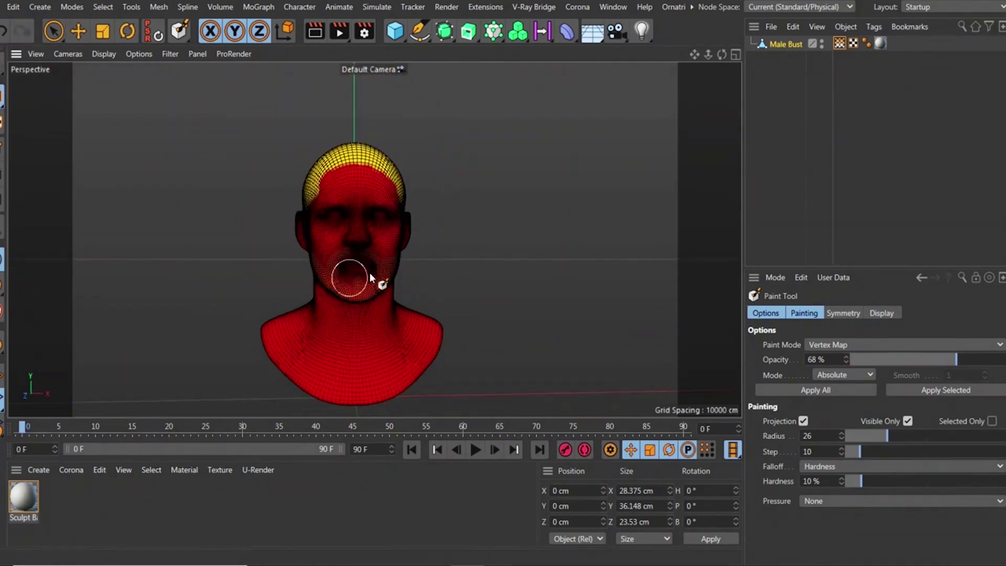
mouse_move(373, 280)
alt+mouse_down()
mouse_move(258, 261)
mouse_move(231, 270)
alt+mouse_up()
mouse_move(400, 249)
alt+right_down()
mouse_move(455, 201)
mouse_move(444, 211)
alt+right_up()
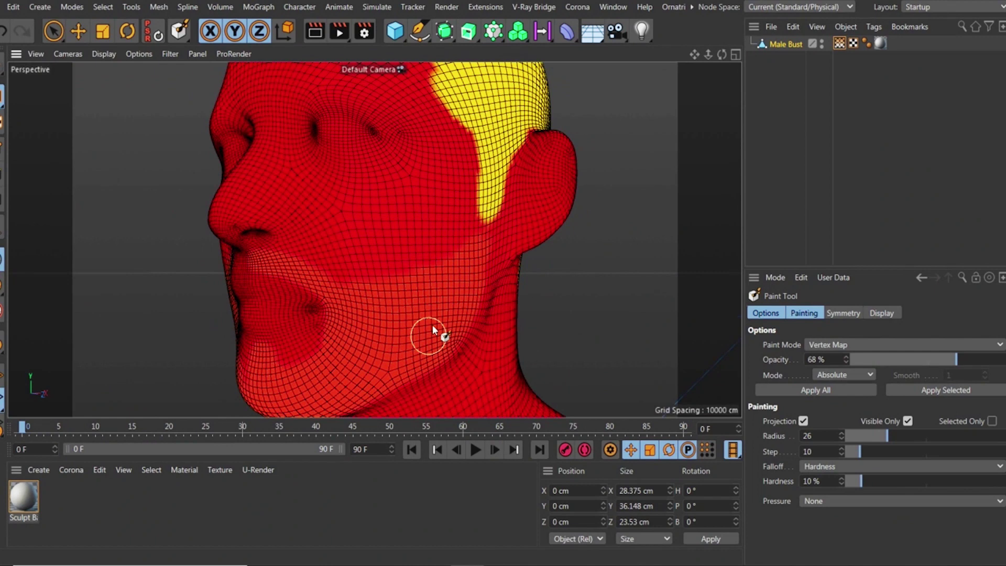
scroll(432, 325, down, 5)
alt+drag(435, 313, 357, 293)
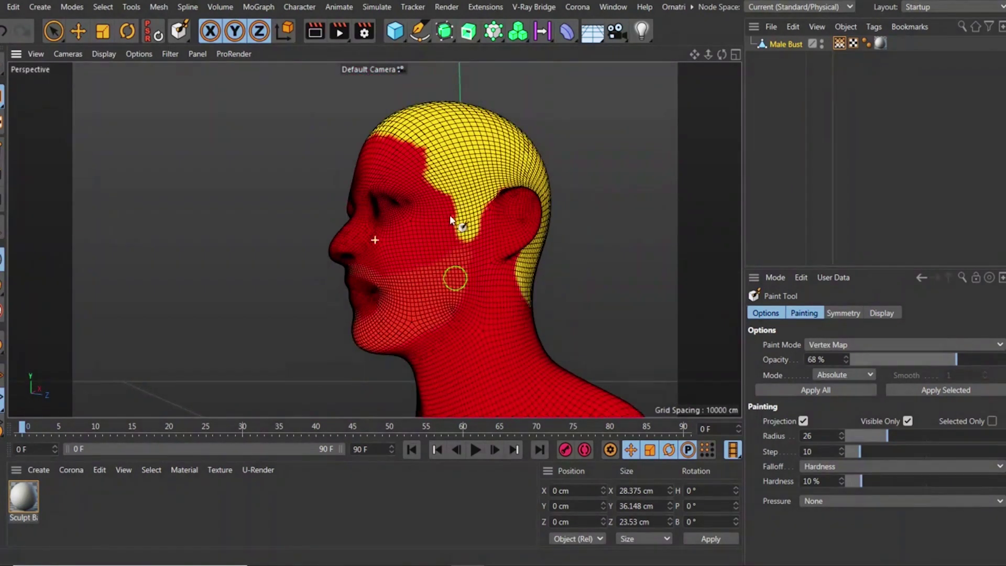
alt+drag(450, 214, 444, 269)
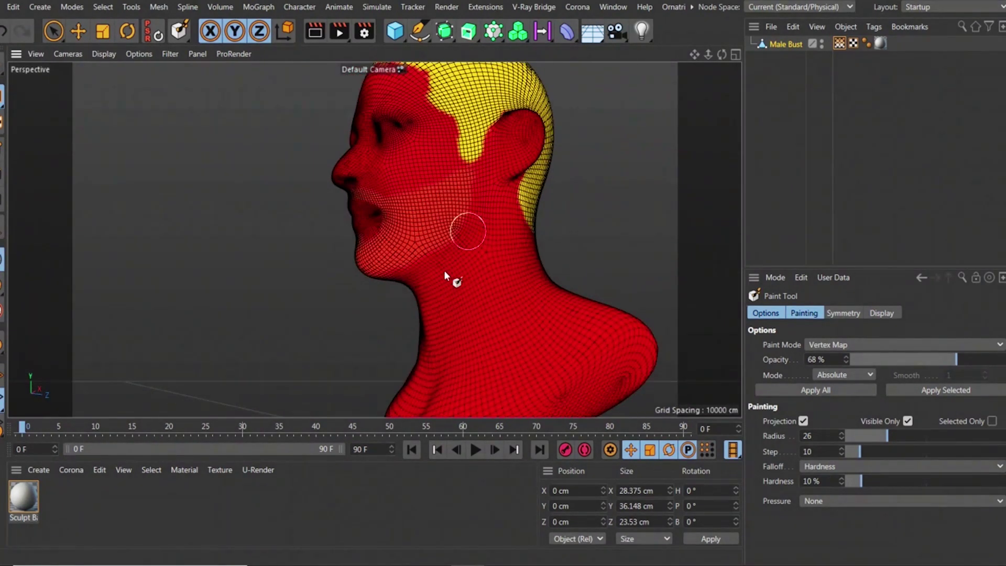
alt+right_drag(470, 212, 465, 170)
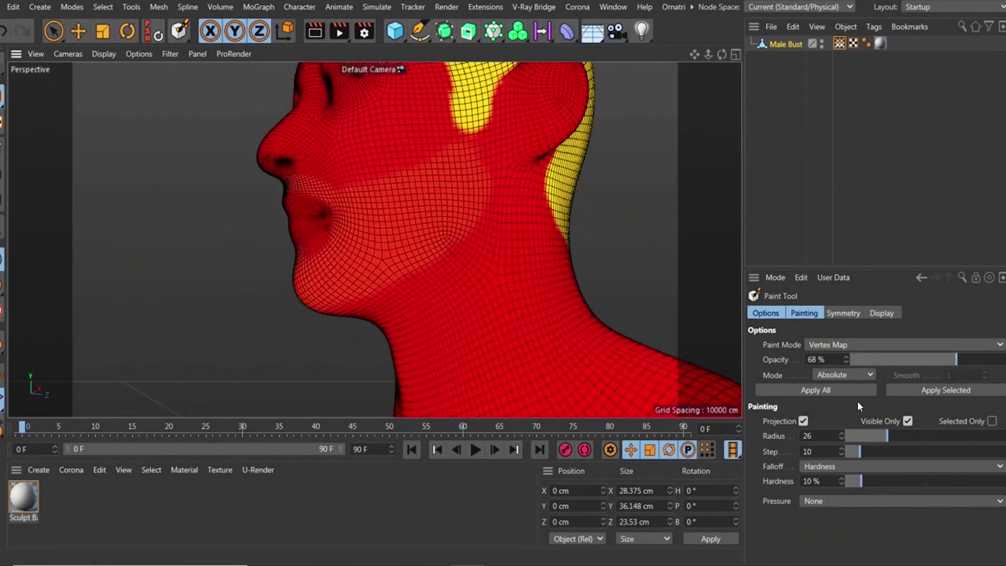
- Set the opacity to 52% and paint along the beard's lower edge beneath the jaw on both sides
click(933, 360)
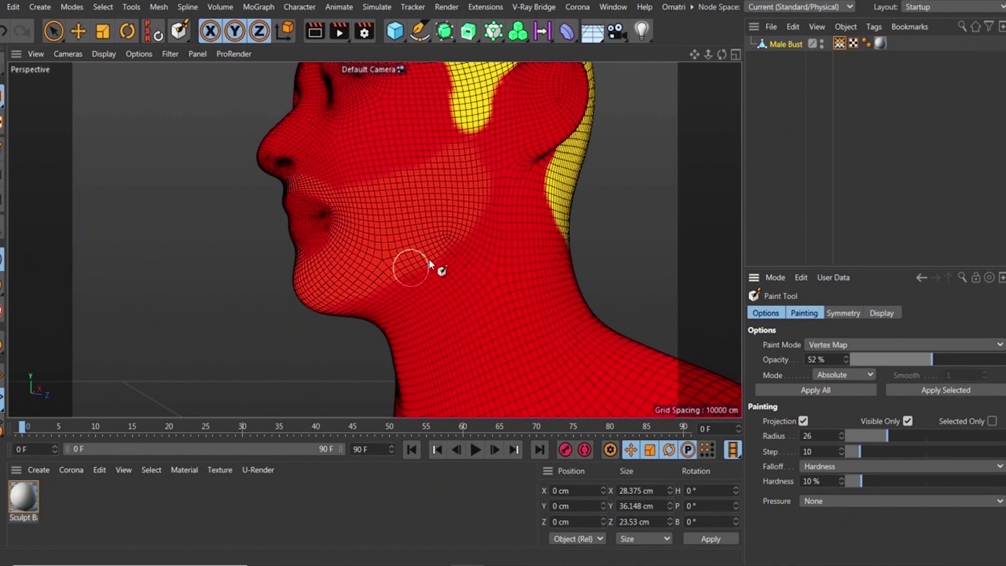
alt+right_drag(411, 265, 516, 178)
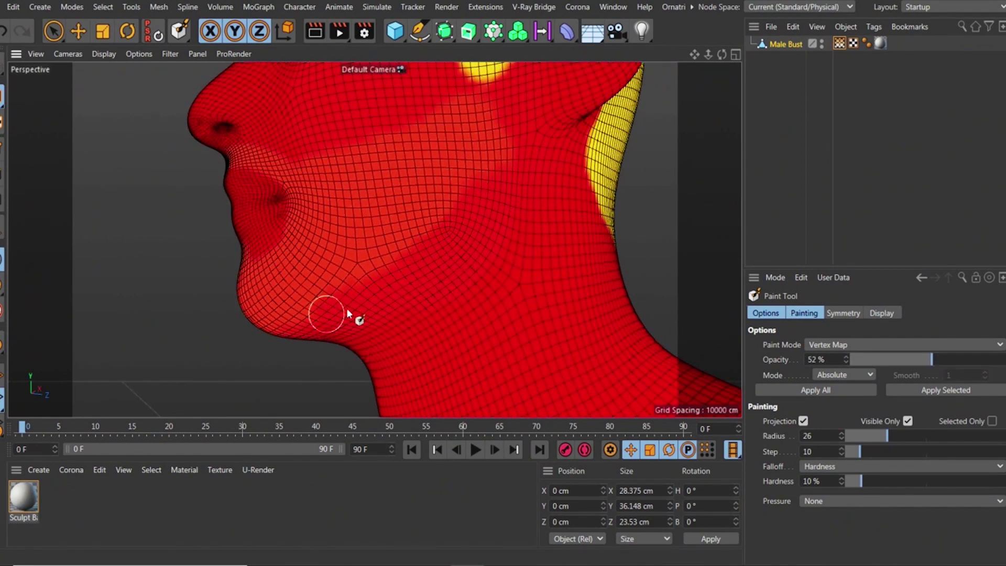
alt+drag(347, 308, 393, 309)
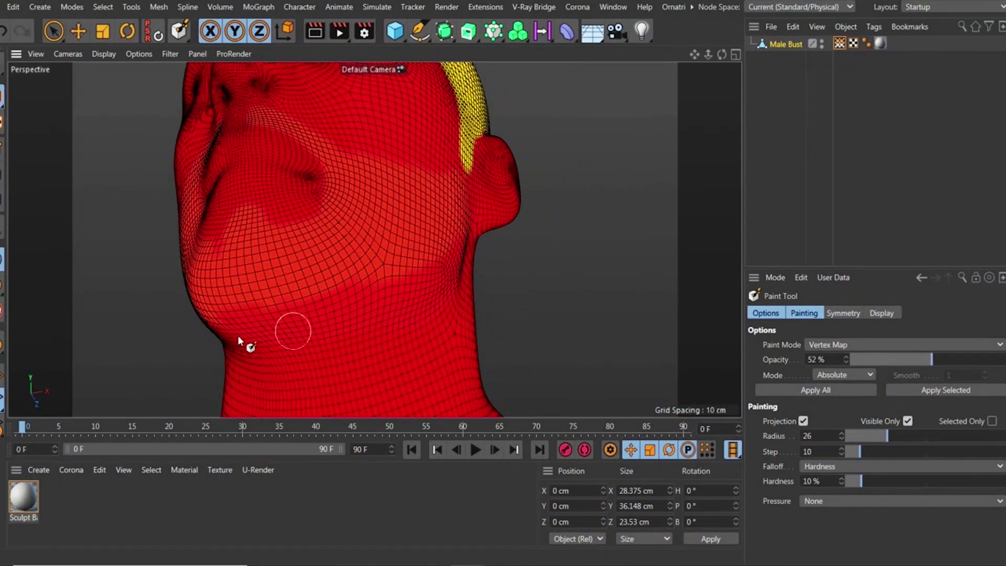
alt+drag(262, 300, 273, 213)
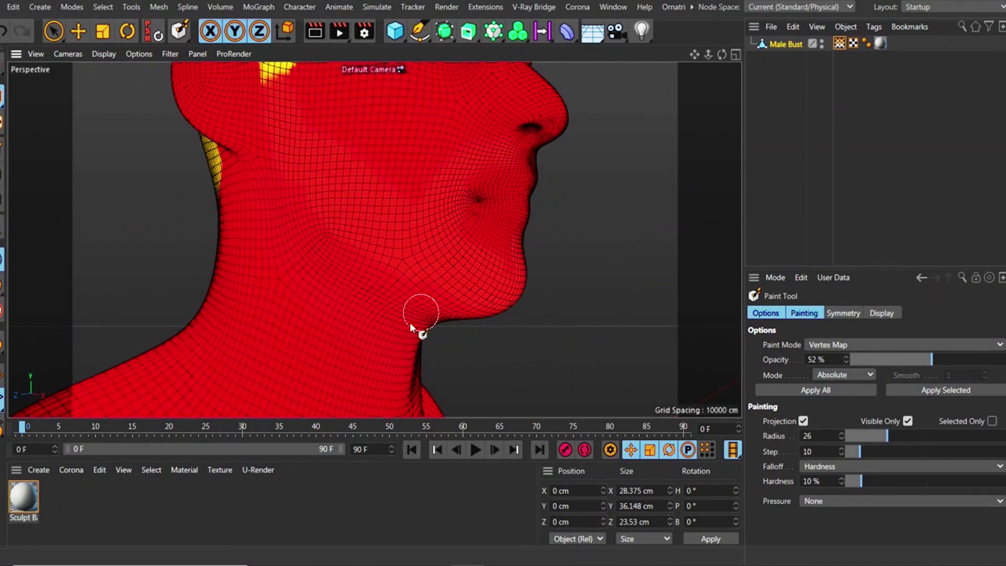
- Examine the beard coverage and the jagged front hairline from several angles around the head
alt+right_drag(402, 297, 359, 316)
alt+drag(347, 280, 215, 219)
mouse_move(339, 162)
alt+right_down()
mouse_move(385, 121)
mouse_move(346, 164)
alt+right_up()
alt+drag(360, 225, 255, 272)
alt+right_drag(361, 213, 391, 184)
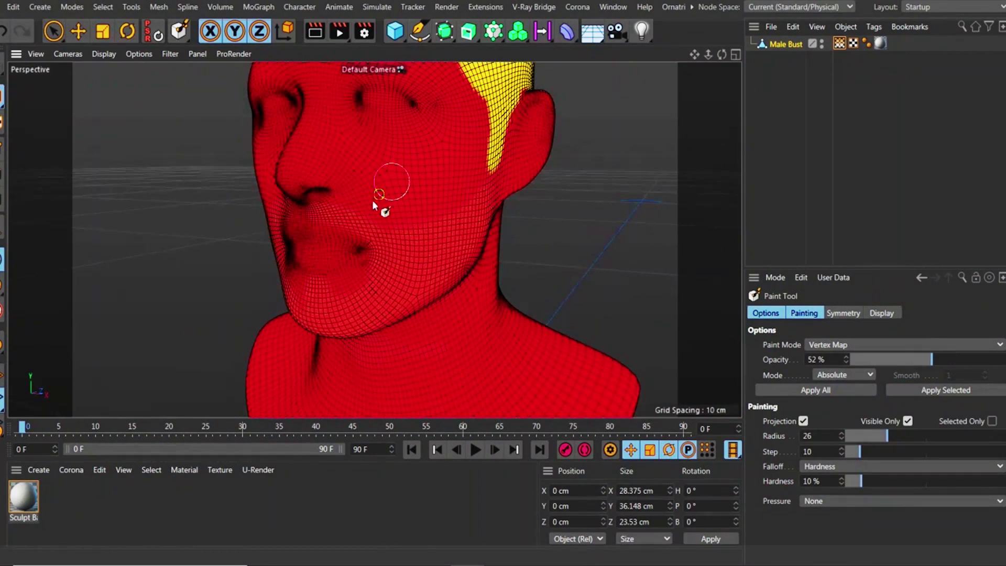
alt+middle_drag(373, 203, 338, 249)
alt+drag(330, 252, 412, 258)
alt+right_drag(422, 220, 410, 206)
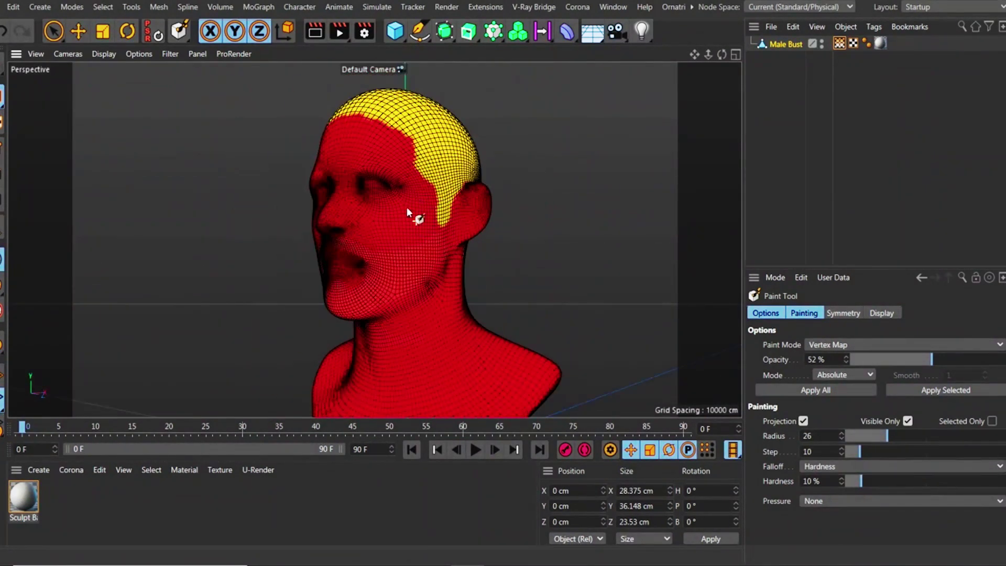
alt+drag(411, 206, 310, 196)
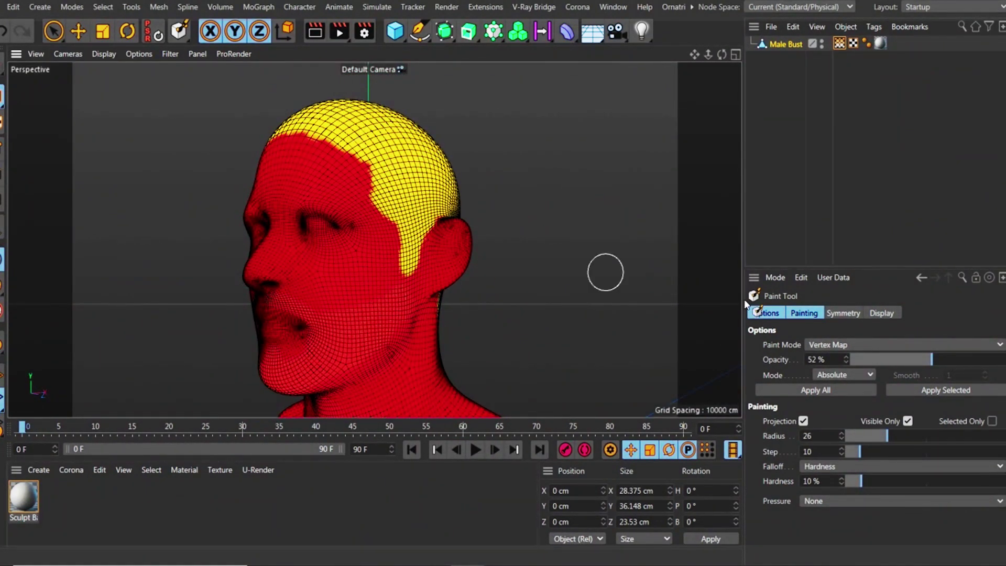
scroll(336, 104, up, 5)
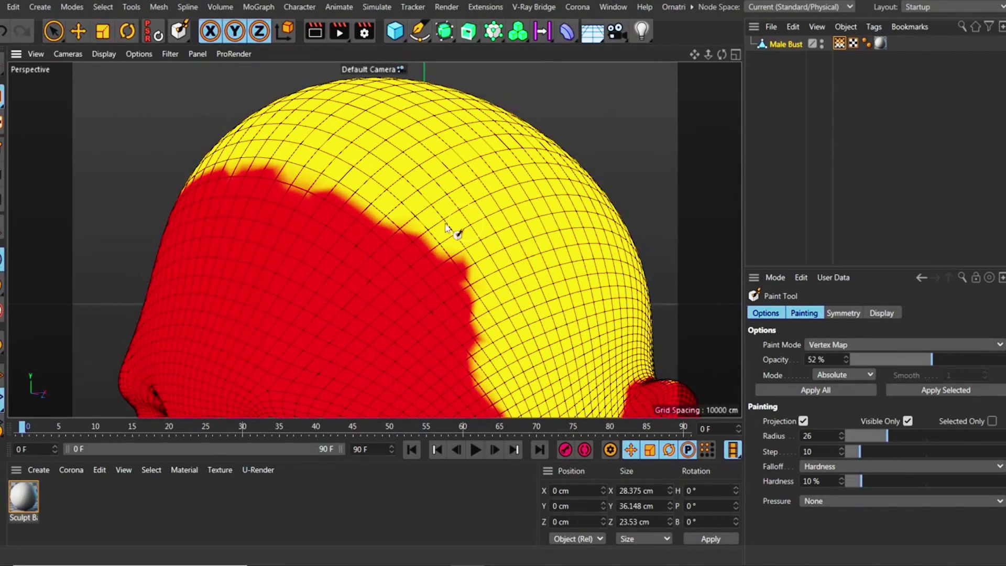
scroll(446, 227, down, 5)
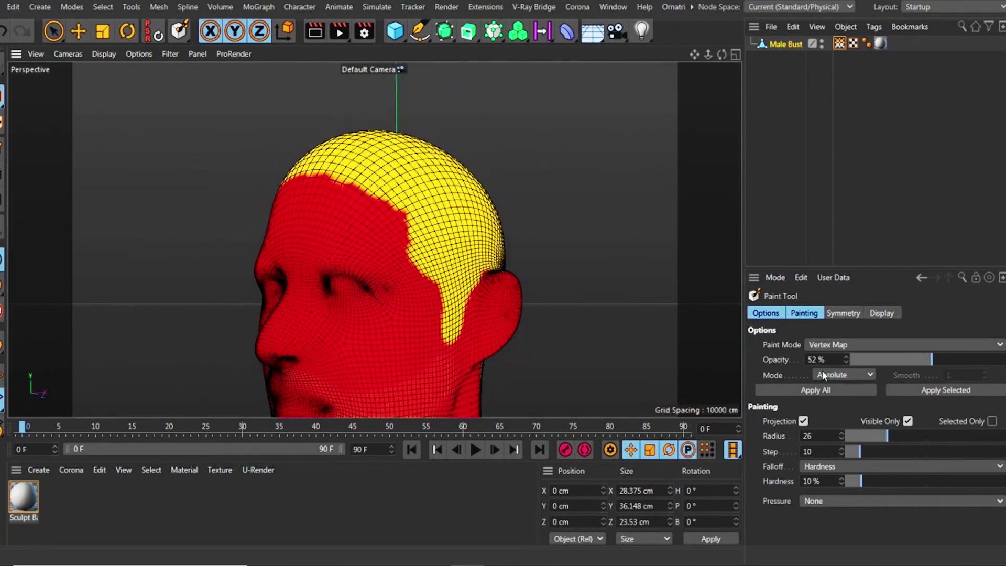
- Set the paint mode to Smooth and soften the hairline across the forehead, right temple and right sideburn
click(828, 375)
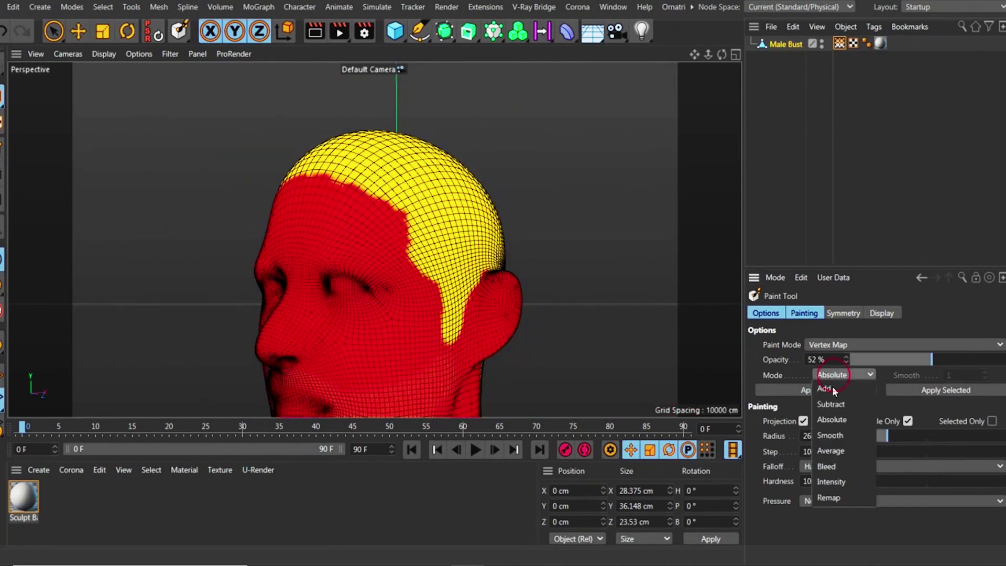
click(831, 434)
mouse_move(374, 181)
alt+mouse_down()
mouse_move(412, 209)
mouse_move(340, 179)
mouse_move(287, 171)
mouse_move(343, 169)
mouse_move(474, 195)
alt+mouse_up()
drag(285, 156, 240, 177)
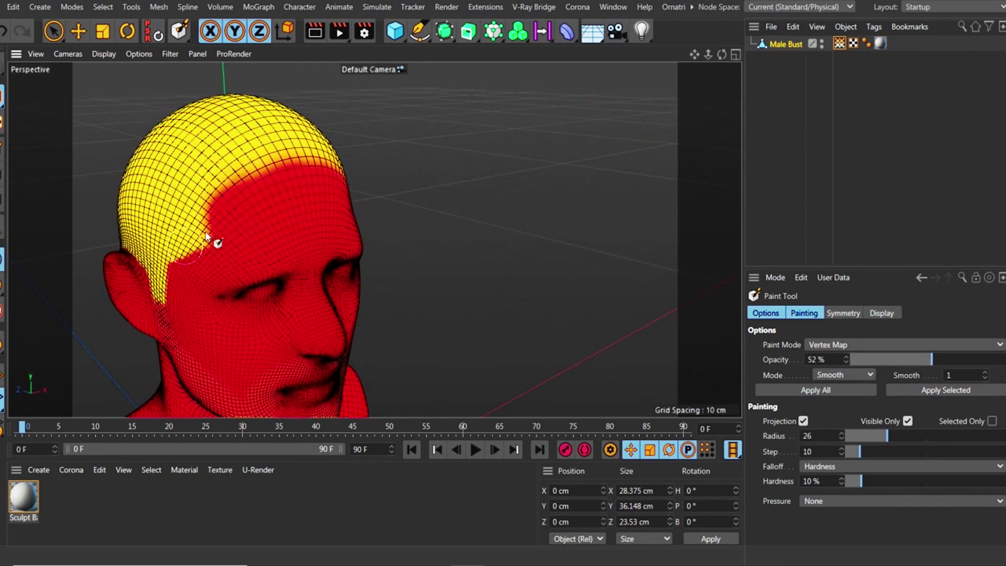
mouse_move(321, 224)
alt+mouse_down()
mouse_move(372, 230)
mouse_move(419, 318)
mouse_move(337, 258)
mouse_move(591, 265)
alt+mouse_up()
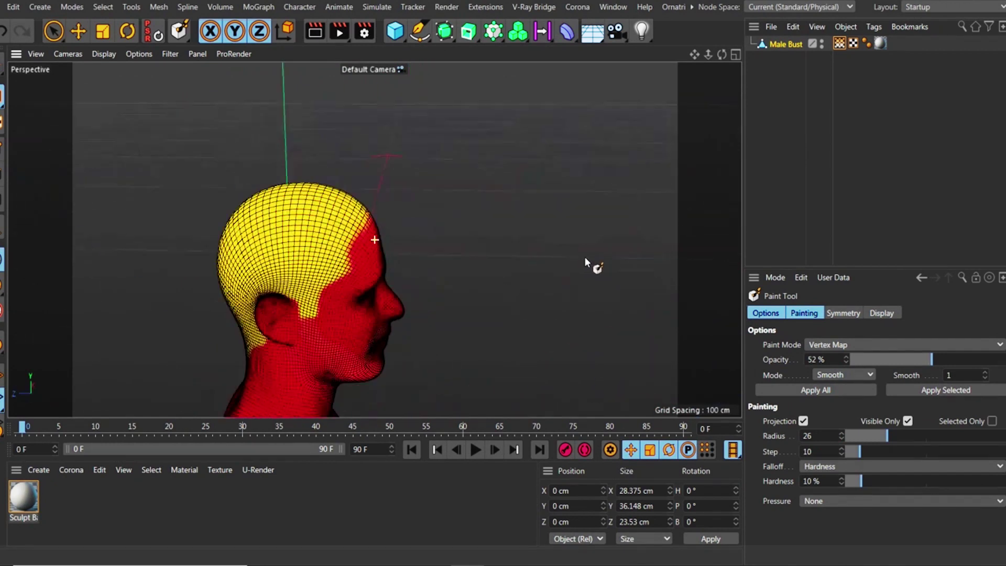
- Smooth the back hairline behind both ears and across the nape of the neck
alt+drag(273, 278, 440, 234)
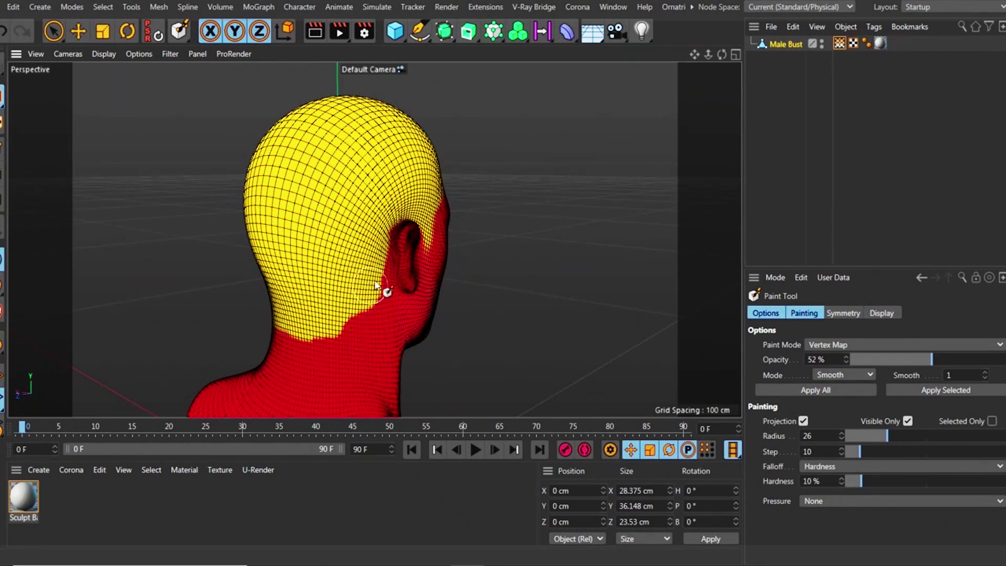
mouse_move(332, 332)
alt+mouse_down()
mouse_move(348, 298)
mouse_move(314, 326)
alt+mouse_up()
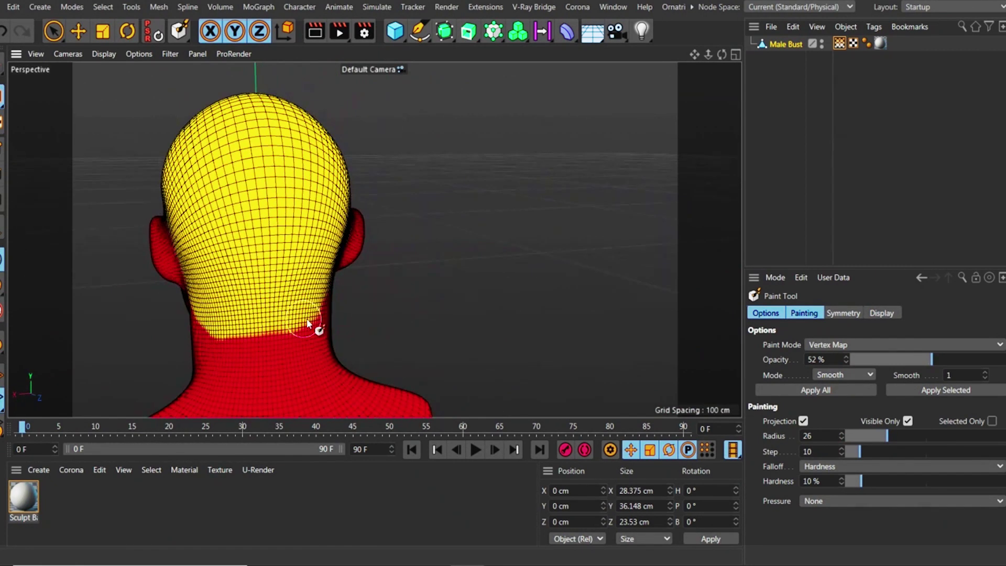
alt+drag(239, 322, 275, 310)
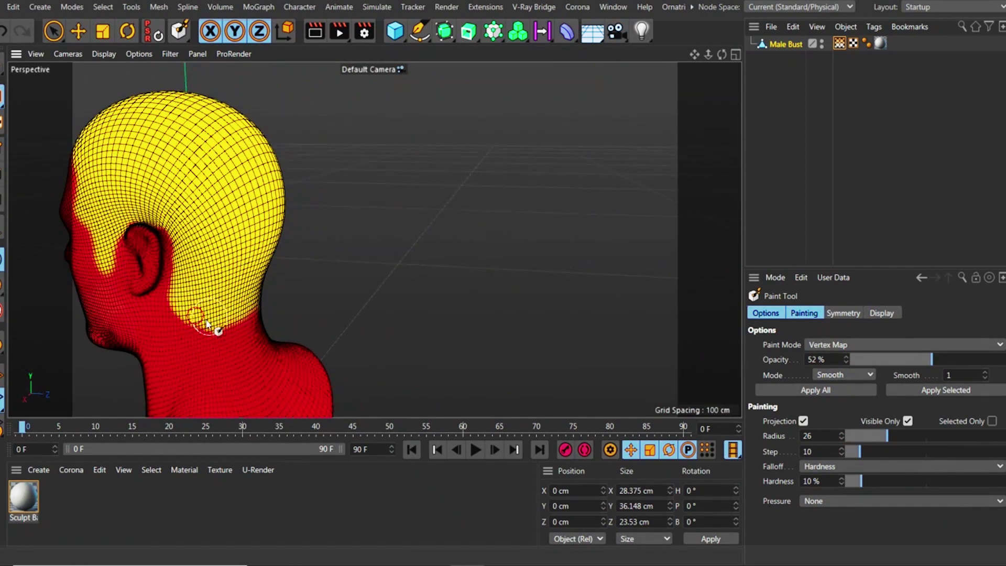
alt+drag(193, 249, 213, 287)
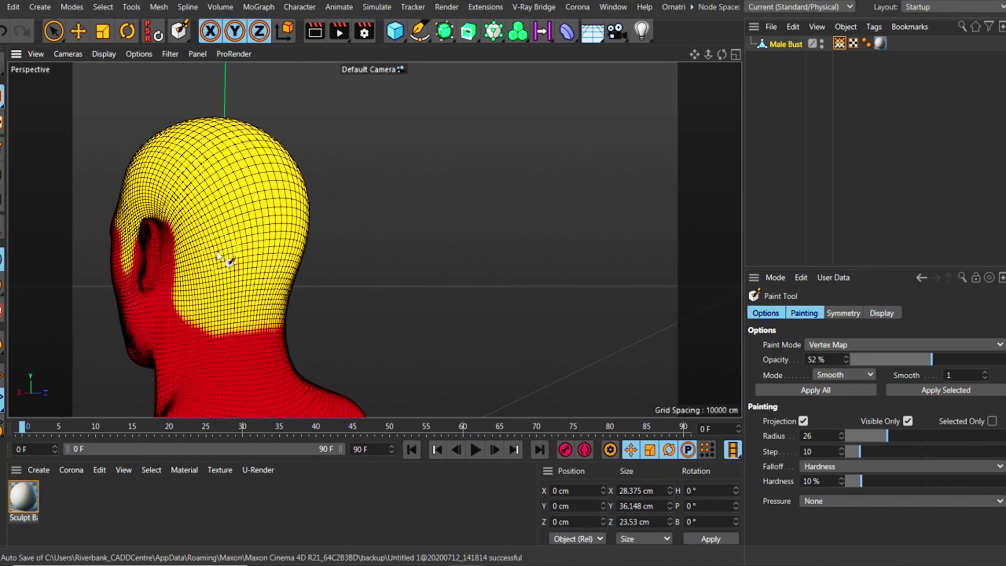
- Set the paint mode to Absolute at 37% opacity and paint a patch on the hair above the nape
alt+drag(218, 252, 201, 195)
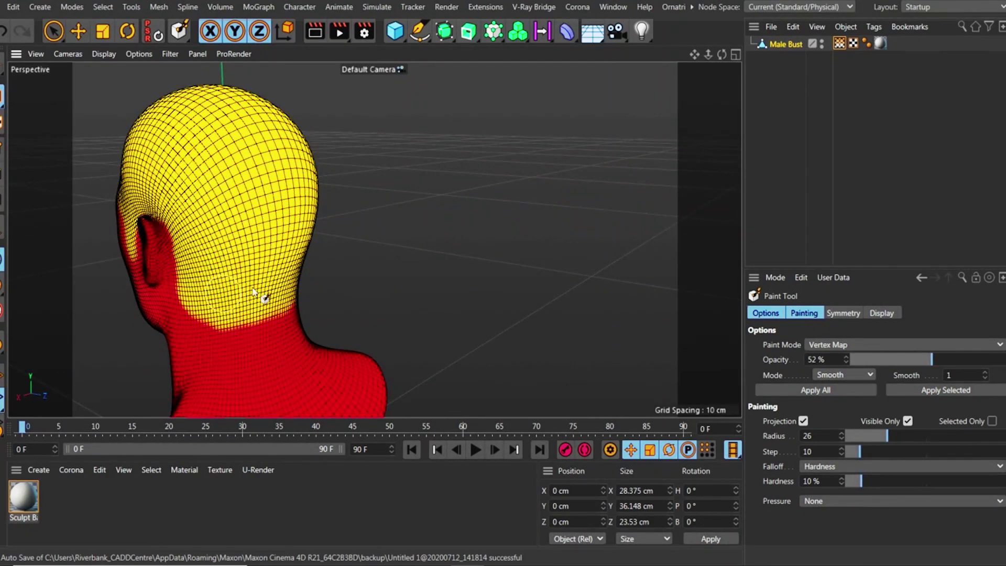
click(867, 374)
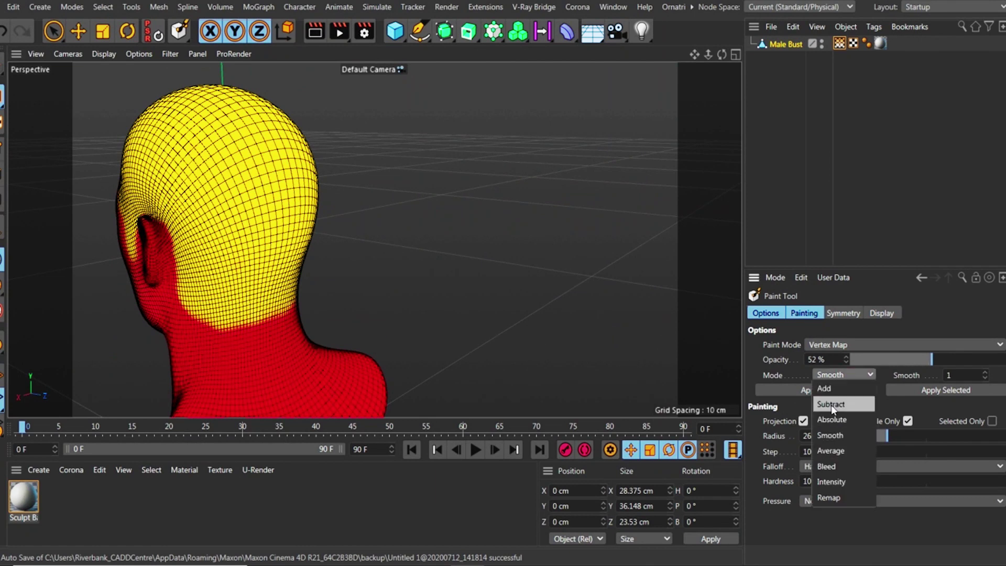
click(829, 420)
click(909, 360)
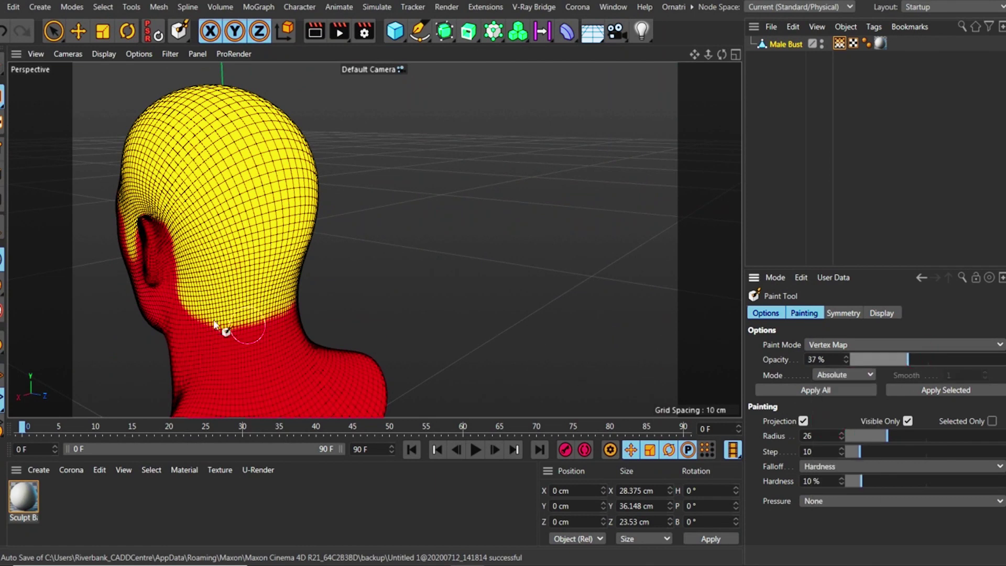
drag(214, 324, 246, 299)
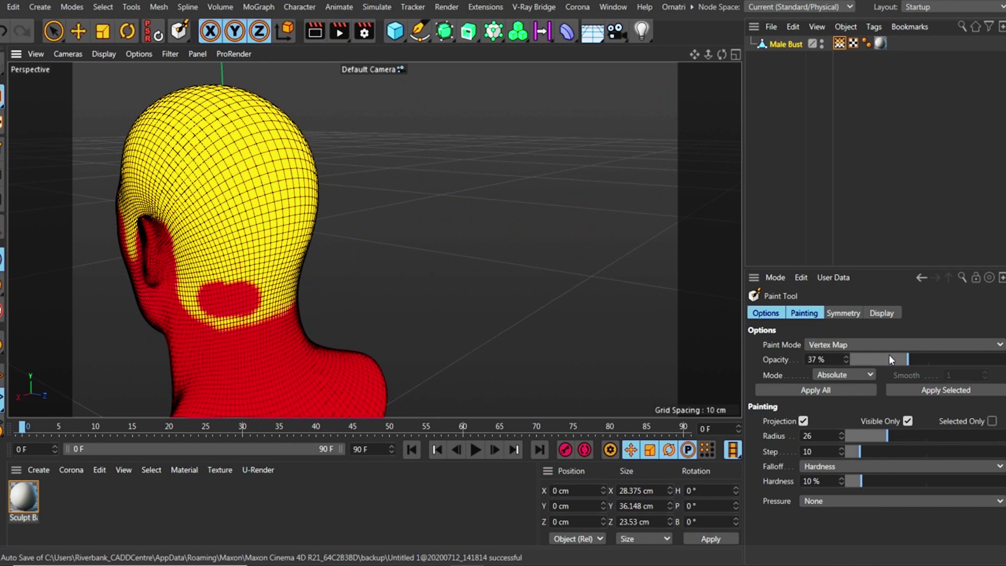
- Raise the opacity to 89% and repaint a band across the lower back hair from ear to ear
drag(889, 359, 939, 364)
drag(189, 297, 254, 296)
drag(951, 363, 987, 365)
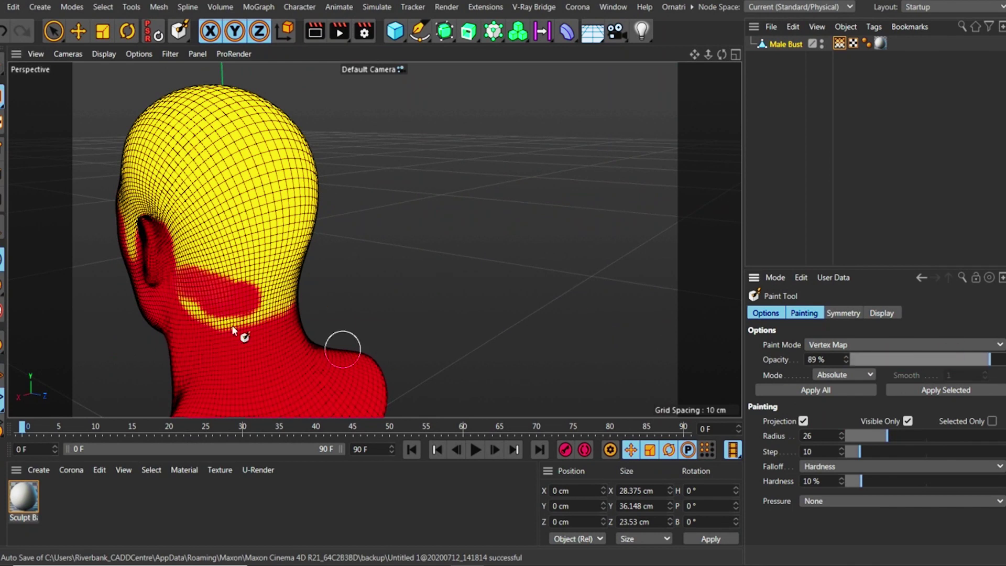
mouse_move(195, 267)
mouse_down()
mouse_move(226, 287)
mouse_move(257, 285)
mouse_move(265, 303)
mouse_move(246, 303)
mouse_move(223, 296)
mouse_move(352, 279)
mouse_up()
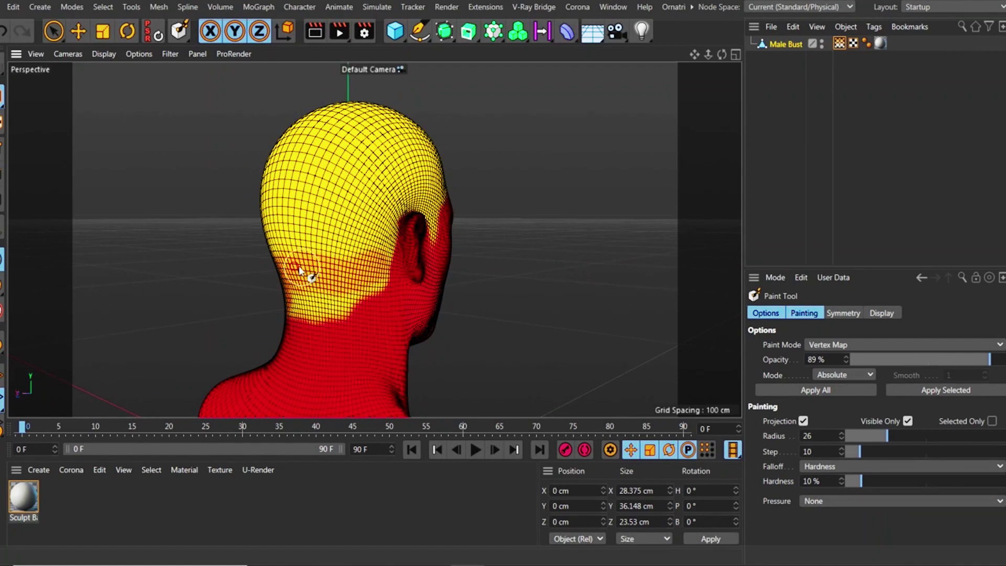
- Reduce the opacity to 80% and the brush radius to 17, and paint a second band beneath the first
alt+drag(337, 273, 418, 263)
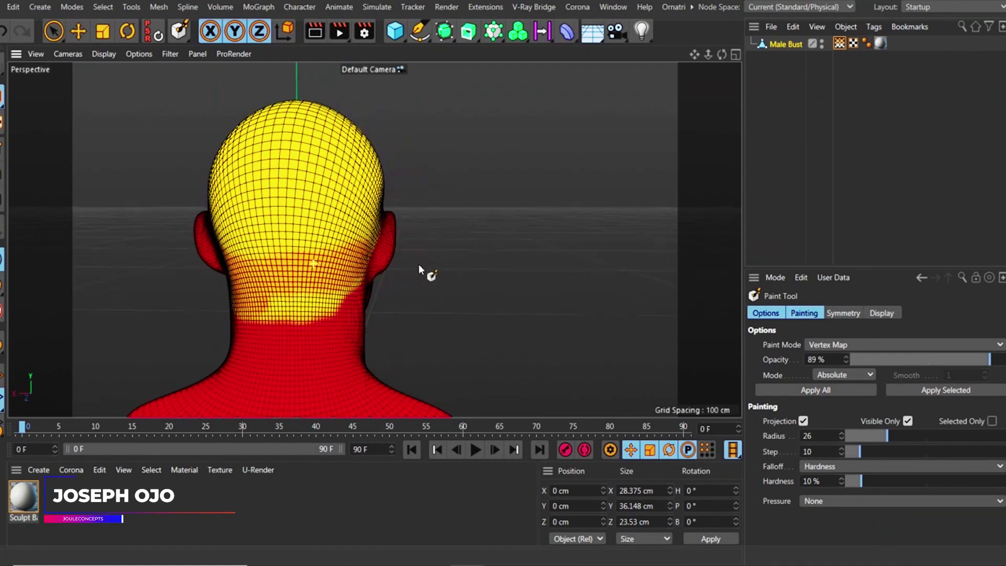
alt+drag(313, 277, 246, 285)
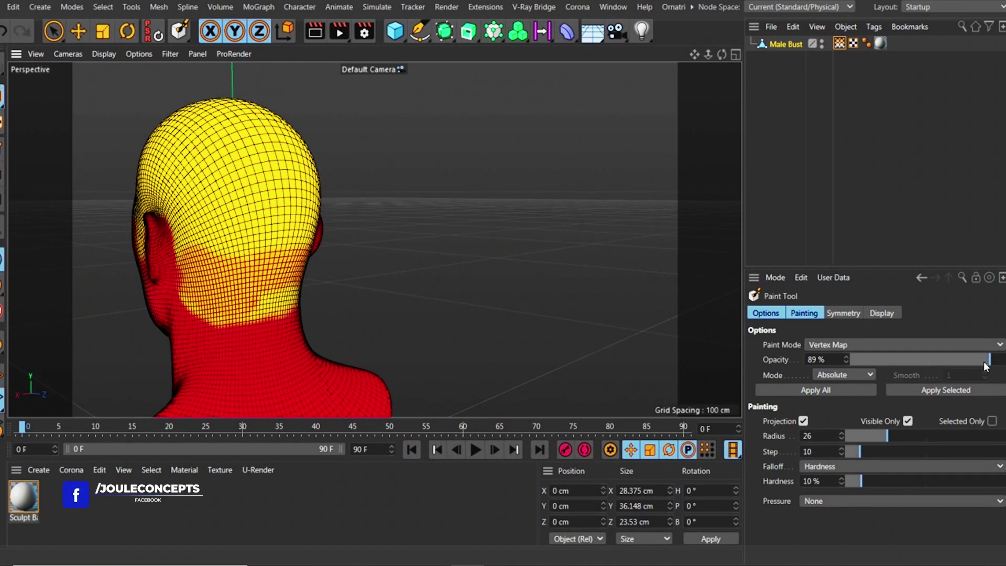
drag(983, 360, 975, 360)
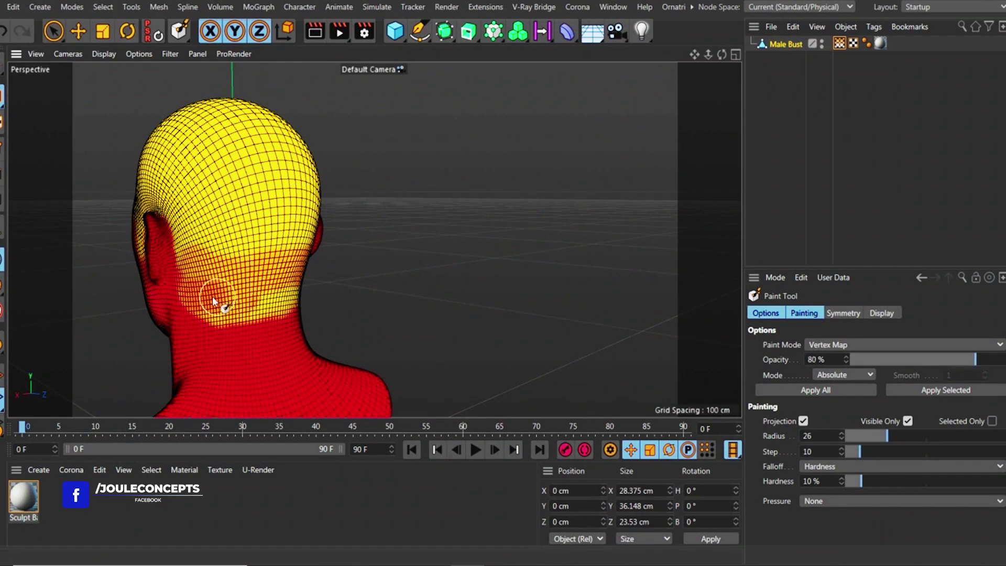
middle_drag(237, 291, 230, 297)
mouse_move(193, 296)
mouse_down()
mouse_move(270, 300)
mouse_move(282, 295)
mouse_move(199, 291)
mouse_move(337, 288)
mouse_up()
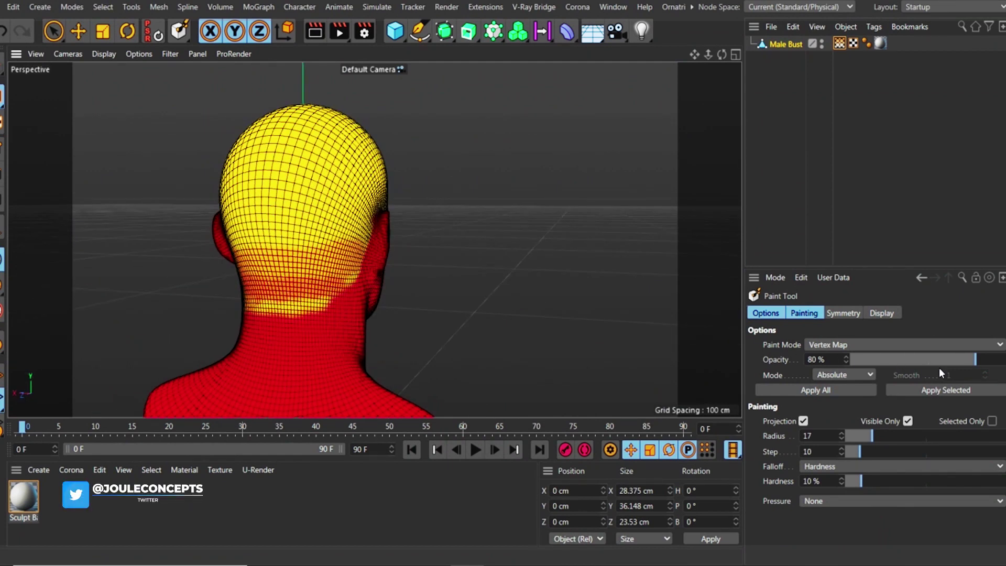
- Lower the opacity to 68% and paint over the bottom edge of the back hair across the nape
click(957, 359)
mouse_move(312, 285)
mouse_down()
mouse_move(351, 280)
mouse_move(297, 300)
mouse_move(260, 279)
mouse_up()
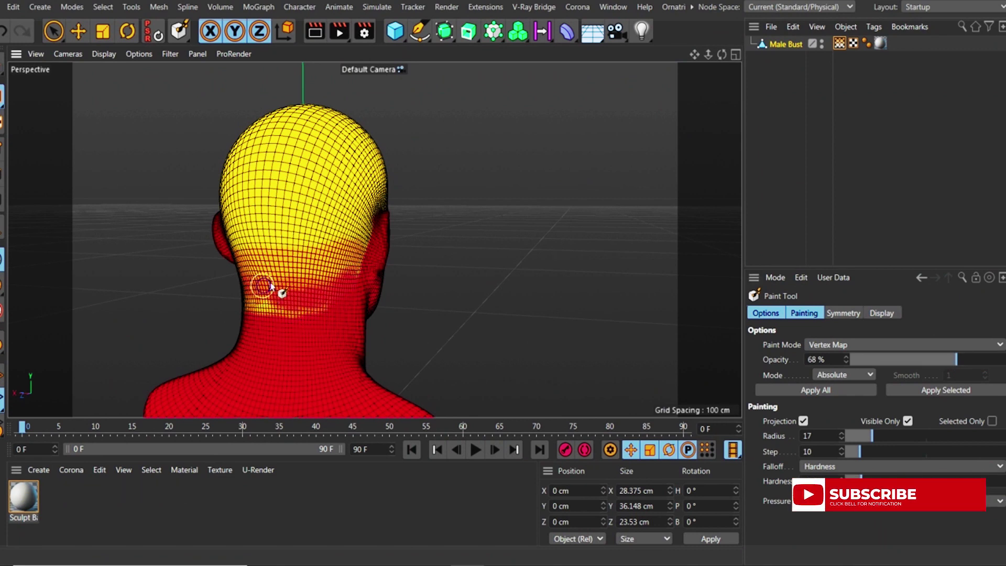
scroll(264, 284, up, 5)
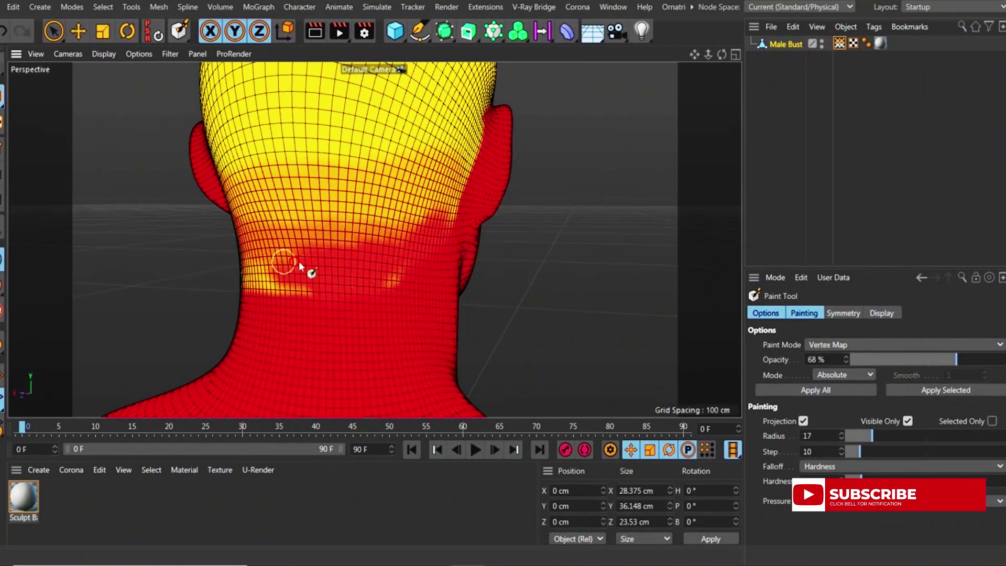
alt+drag(299, 262, 346, 282)
mouse_move(252, 285)
ctrl+mouse_down()
mouse_move(215, 270)
mouse_move(189, 283)
mouse_move(285, 292)
mouse_move(254, 265)
mouse_move(355, 269)
mouse_move(203, 281)
ctrl+mouse_up()
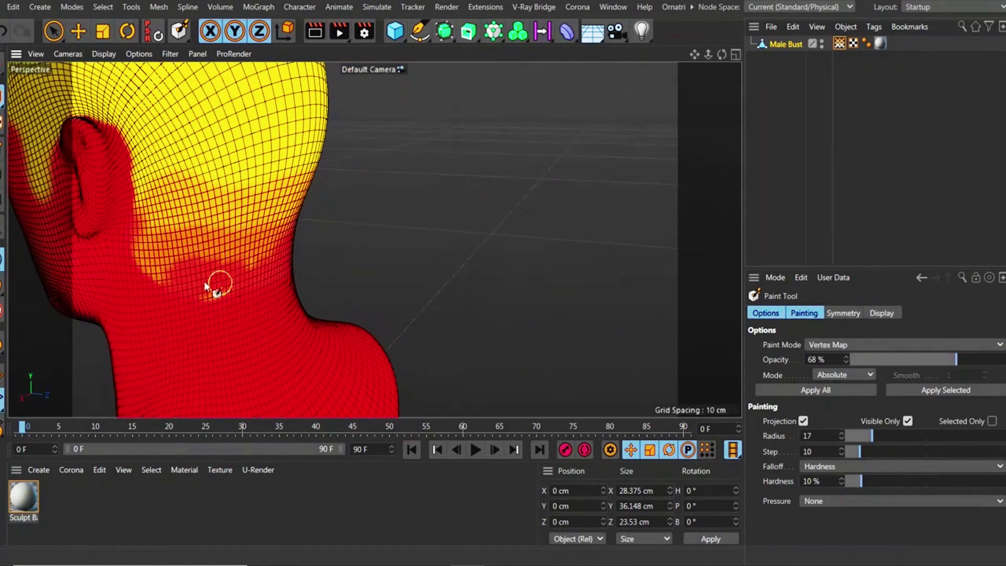
- Set the paint mode to Smooth with a radius of 54 and blend the fade bands across the nape and behind both ears
click(842, 375)
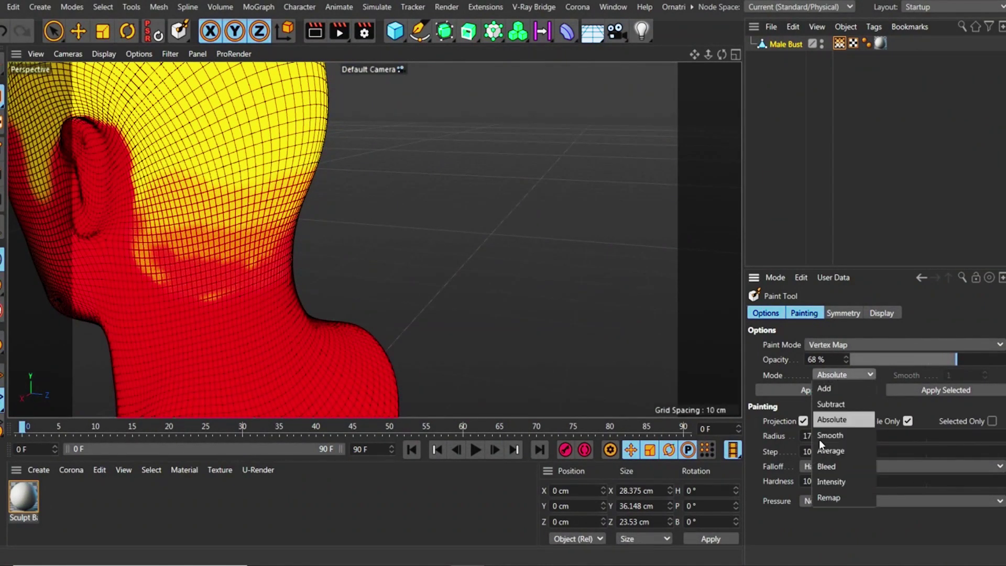
click(832, 433)
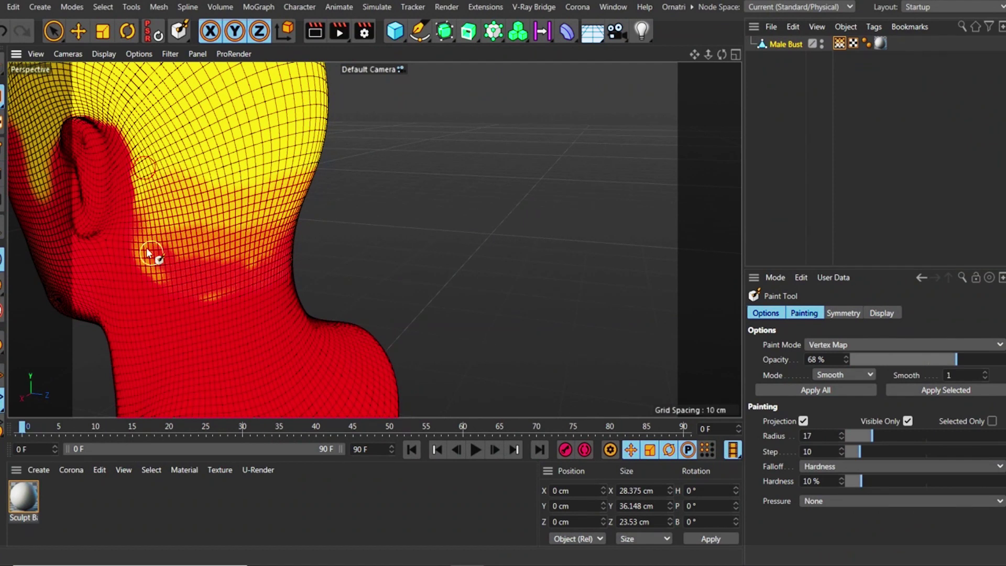
middle_drag(238, 229, 283, 228)
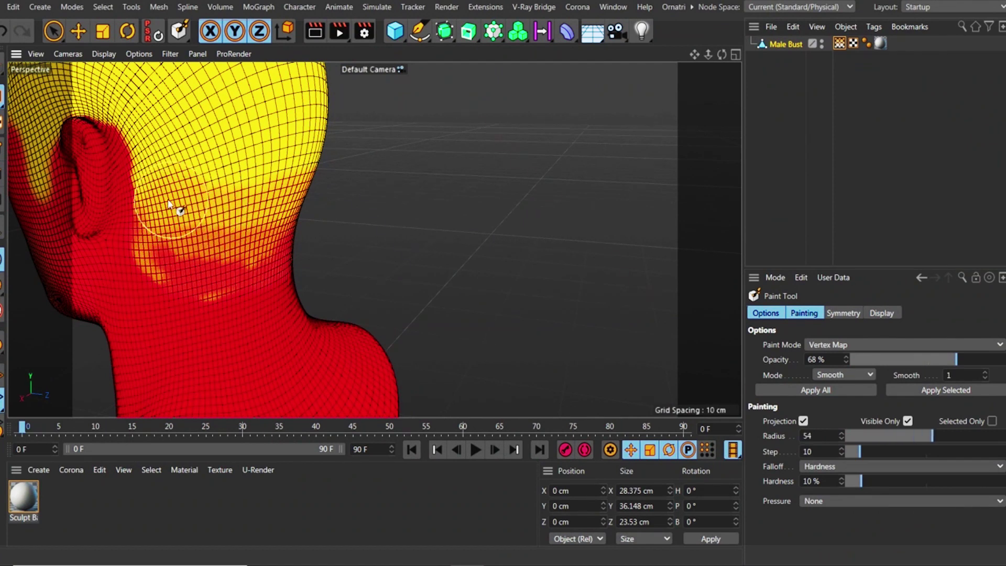
mouse_move(190, 260)
mouse_down()
mouse_move(156, 218)
mouse_move(264, 231)
mouse_up()
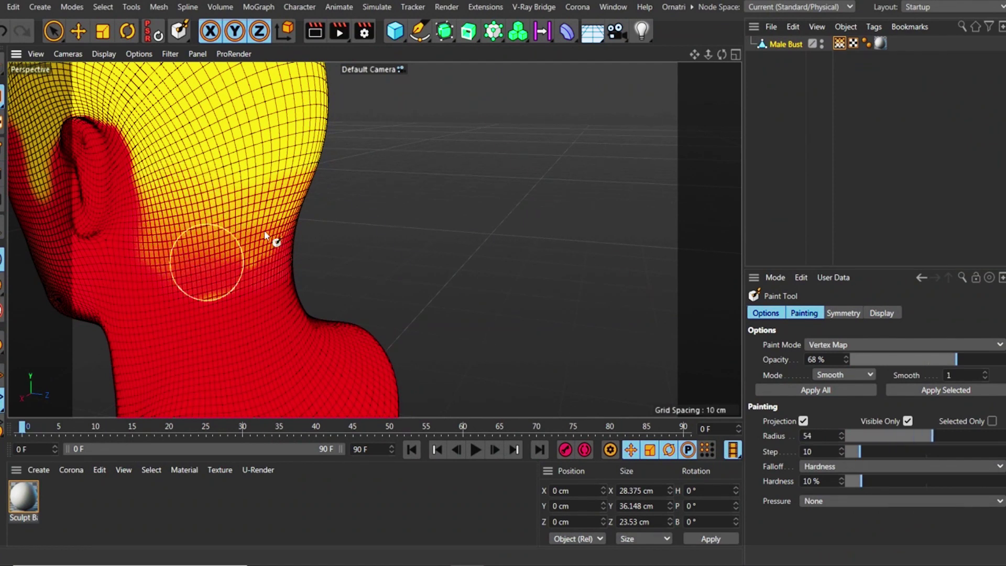
alt+right_drag(245, 225, 215, 221)
mouse_move(219, 217)
alt+mouse_down()
mouse_move(120, 192)
mouse_move(125, 210)
alt+mouse_up()
mouse_move(231, 225)
mouse_down()
mouse_move(243, 264)
mouse_move(290, 216)
mouse_move(314, 231)
mouse_up()
mouse_move(314, 222)
alt+mouse_down()
mouse_move(258, 224)
mouse_move(345, 236)
alt+mouse_up()
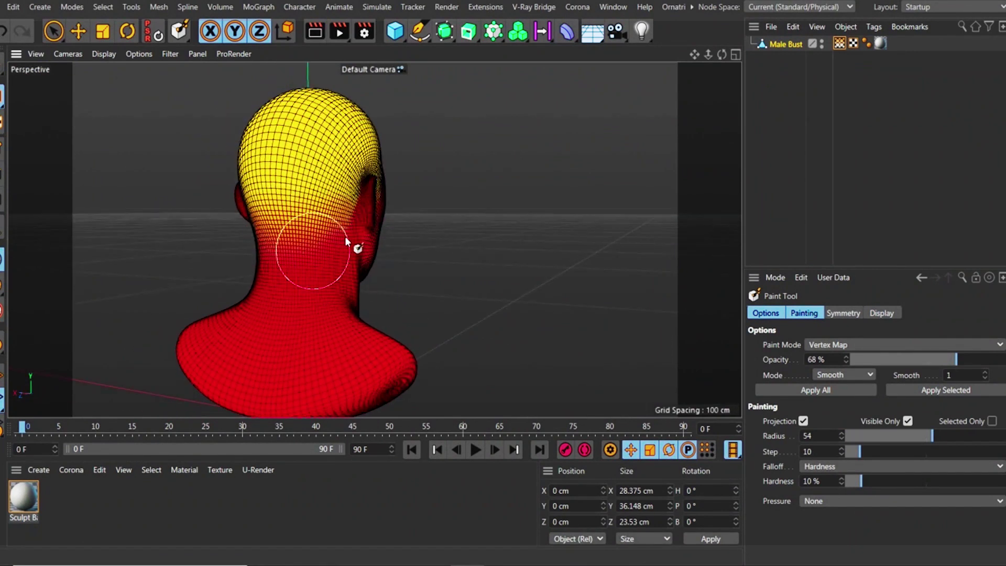
mouse_move(333, 229)
alt+right_down()
mouse_move(284, 249)
mouse_move(377, 196)
alt+right_up()
alt+drag(340, 201, 225, 210)
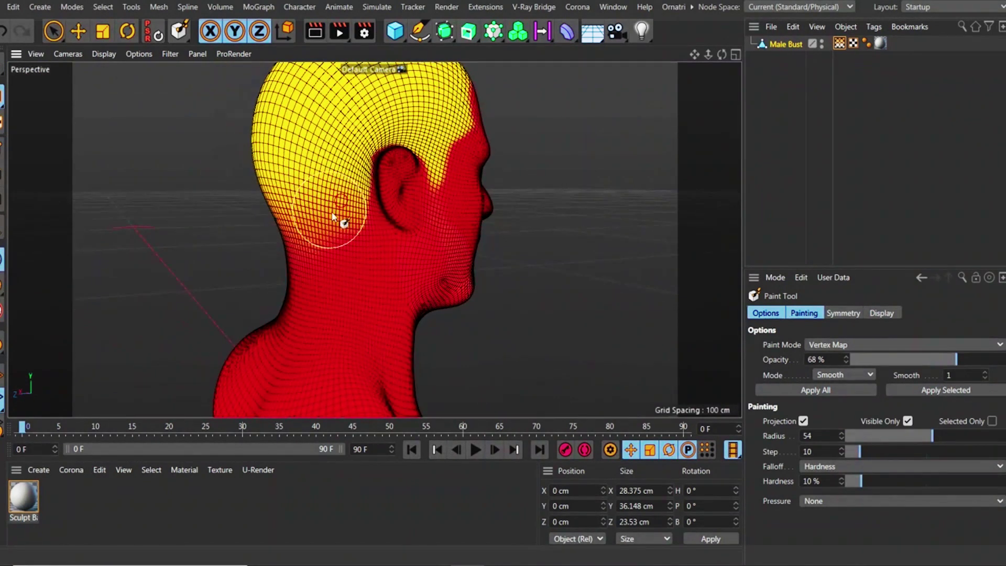
- Display the bust with Gouraud shading without wireframe lines, viewed from the front side of the face
alt+right_drag(386, 217, 369, 205)
alt+drag(366, 207, 175, 246)
alt+right_drag(421, 207, 355, 187)
mouse_move(356, 190)
alt+mouse_down()
mouse_move(431, 217)
mouse_move(369, 190)
mouse_move(381, 204)
mouse_move(332, 213)
alt+mouse_up()
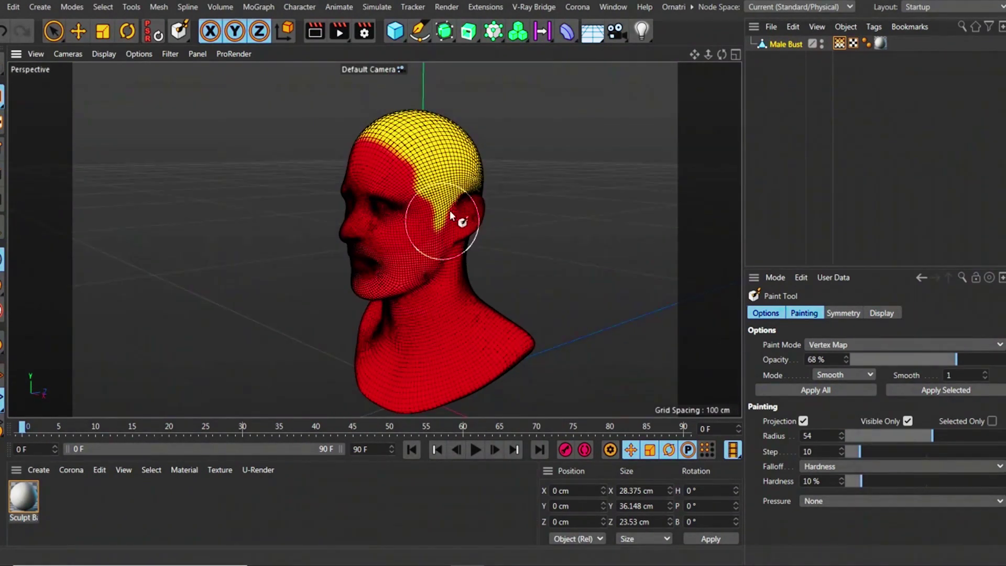
key(n)
key(a)
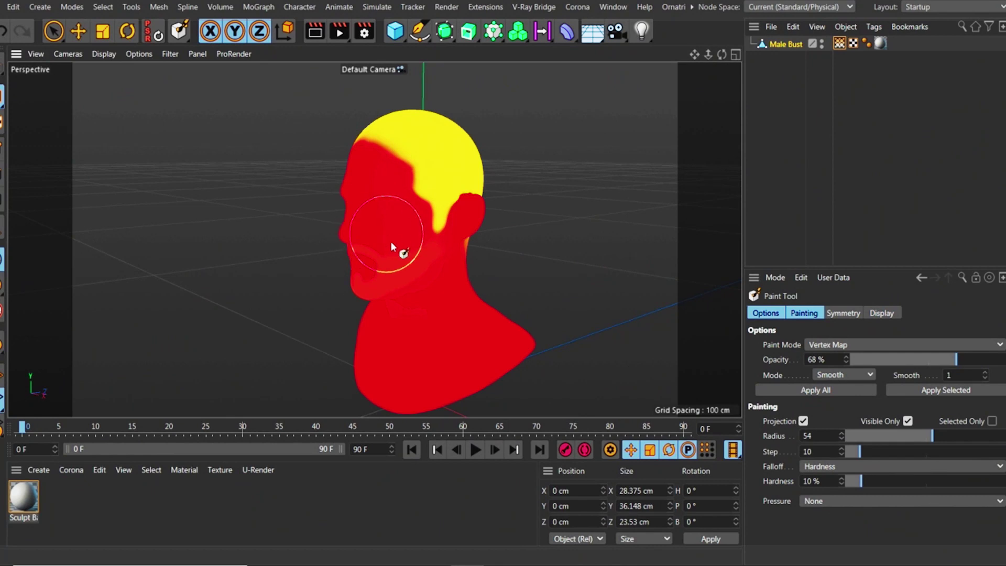
- Set the brush radius to 32 and examine the hair and beard coverage from the front and both sides
mouse_move(360, 260)
alt+mouse_down()
mouse_move(527, 220)
mouse_move(666, 215)
mouse_move(749, 228)
mouse_move(438, 157)
mouse_move(332, 184)
mouse_move(388, 220)
alt+mouse_up()
scroll(433, 268, up, 4)
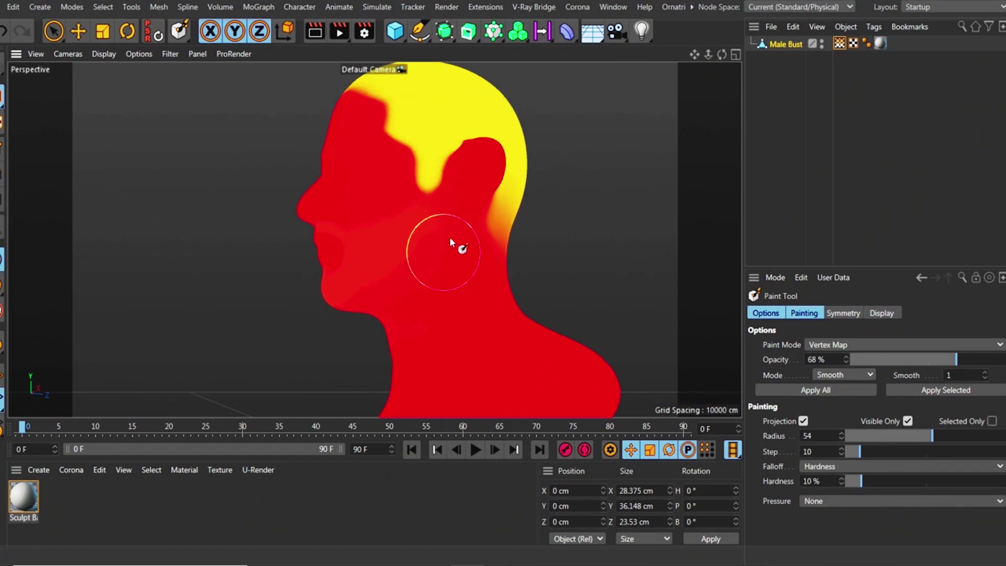
middle_drag(426, 275, 422, 244)
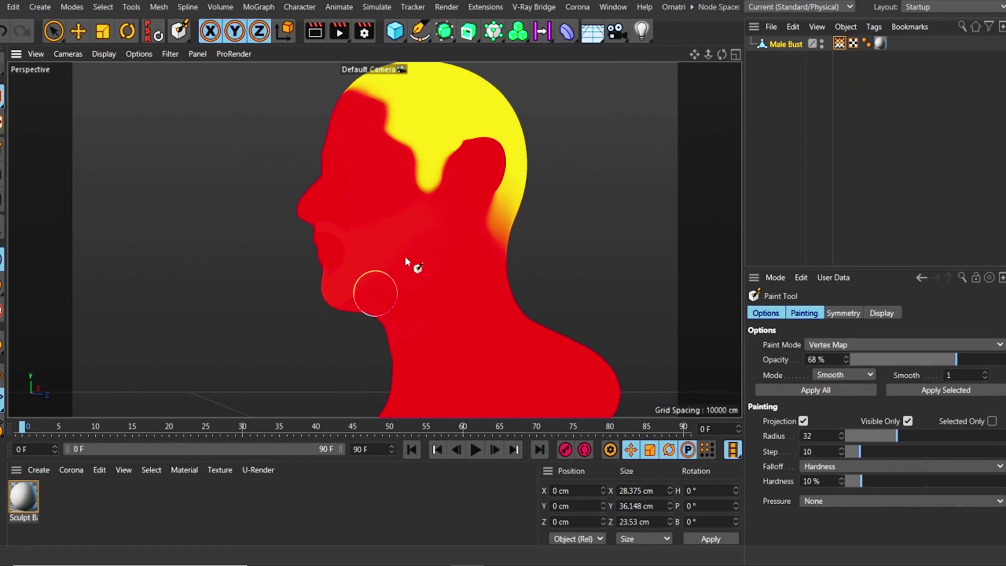
alt+drag(357, 296, 461, 282)
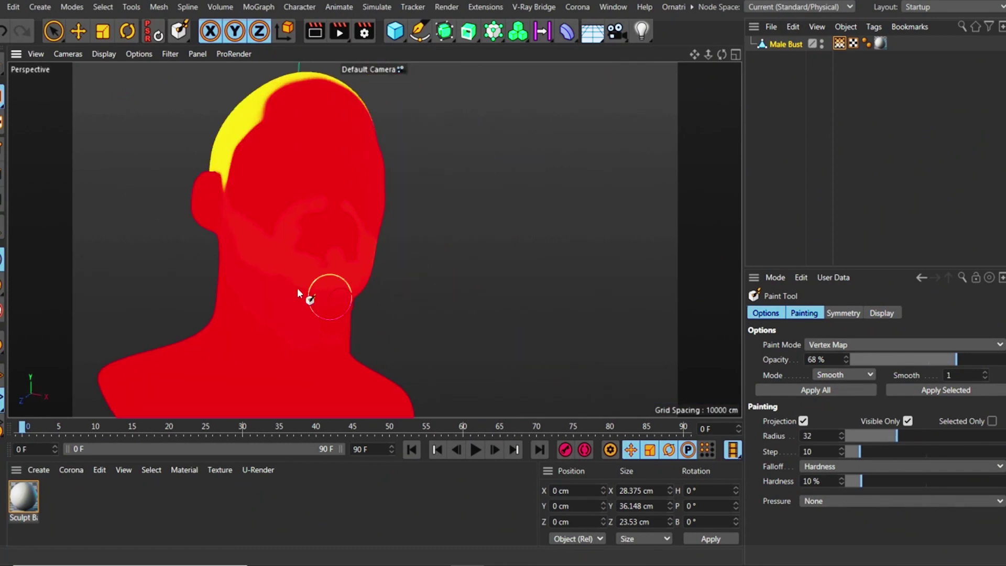
alt+drag(252, 263, 236, 262)
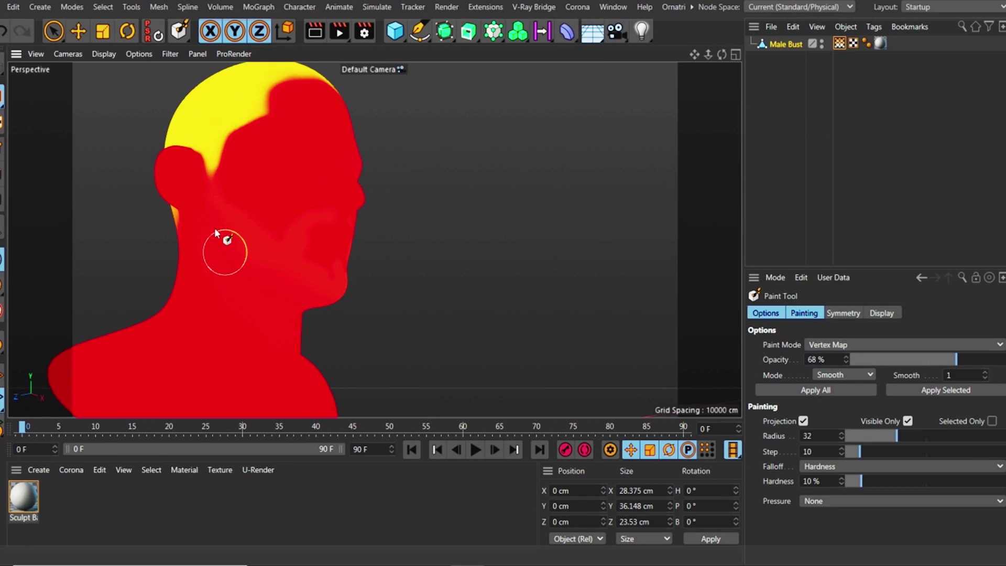
alt+drag(259, 206, 243, 183)
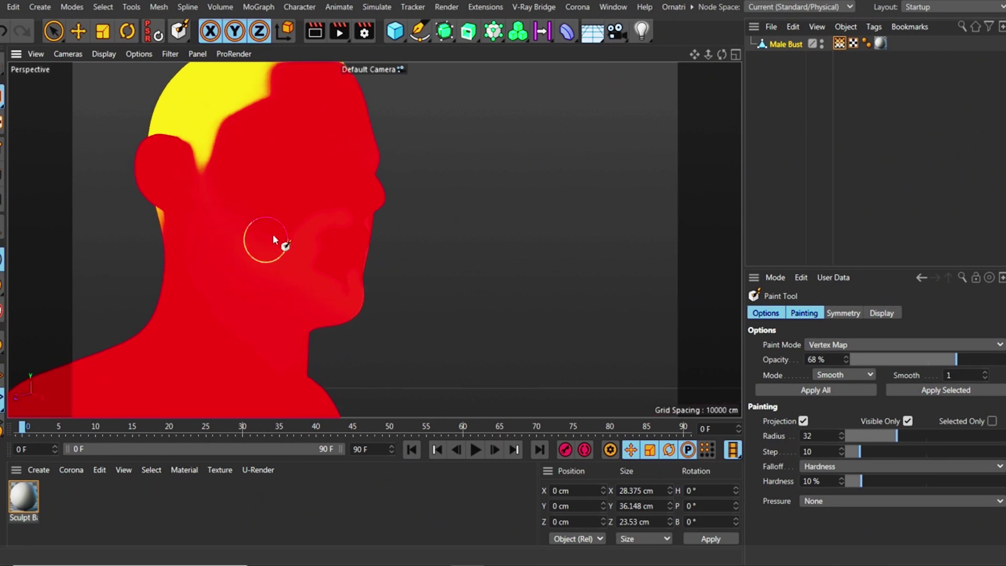
alt+right_drag(312, 245, 262, 237)
alt+drag(313, 232, 172, 258)
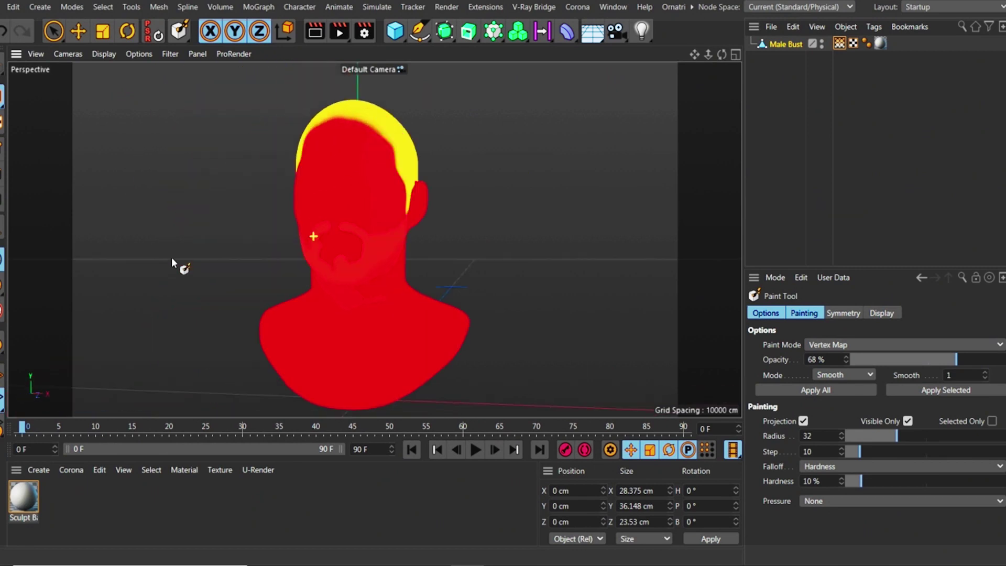
alt+right_drag(318, 247, 373, 218)
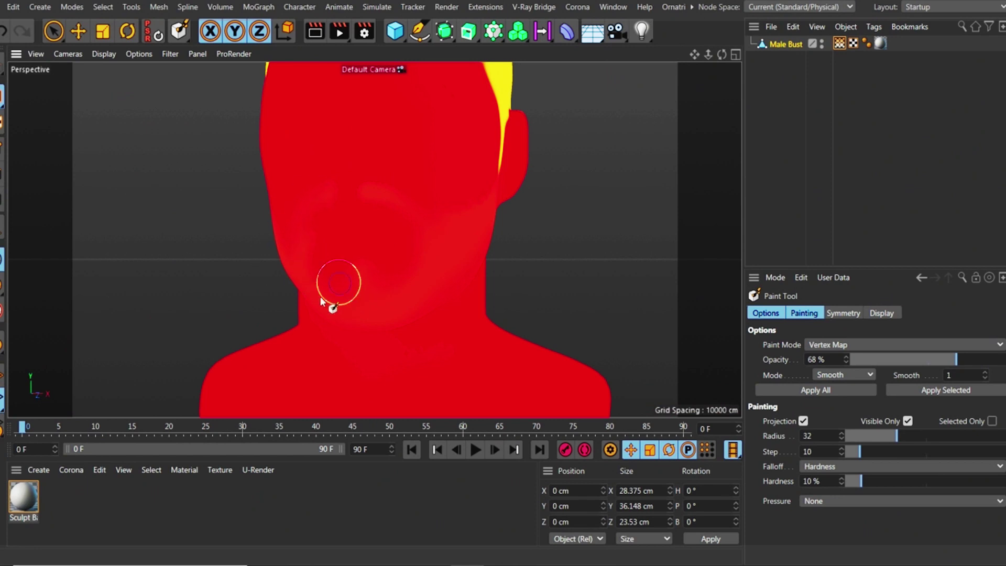
alt+drag(321, 297, 527, 203)
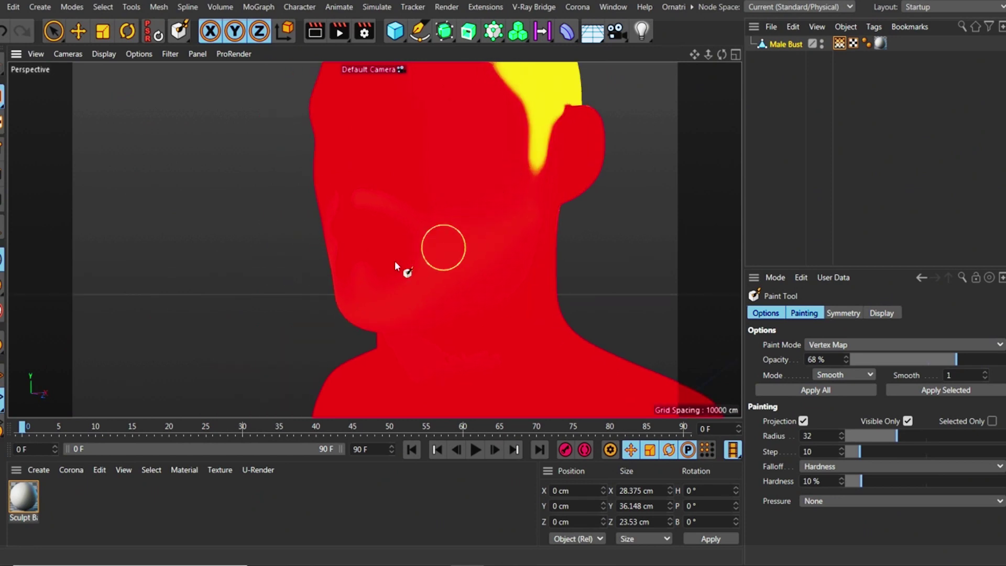
alt+drag(394, 259, 430, 315)
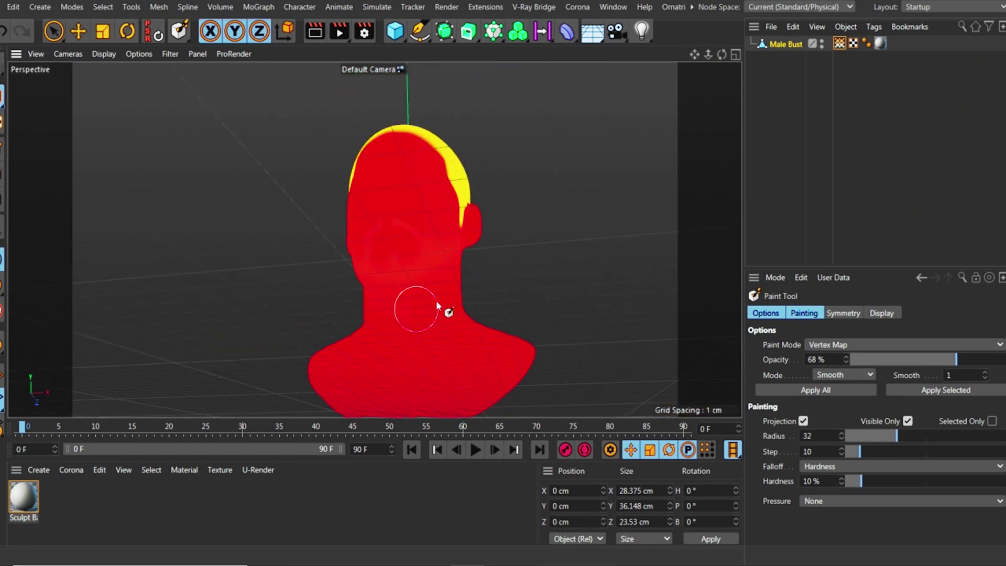
alt+drag(433, 245, 471, 251)
- Switch to the Move tool and deselect the Male Bust to view it without the vertex map colours
click(78, 31)
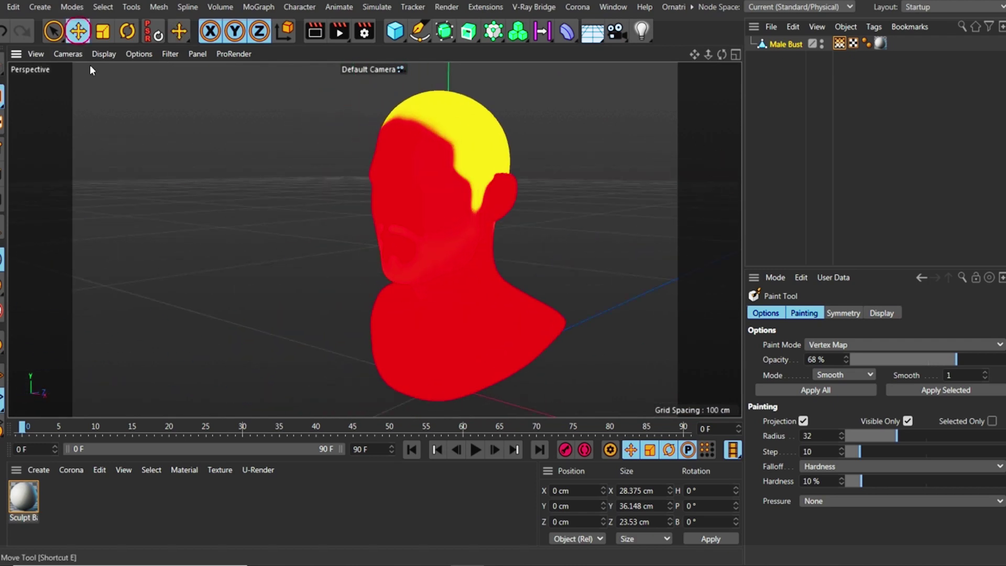
click(779, 91)
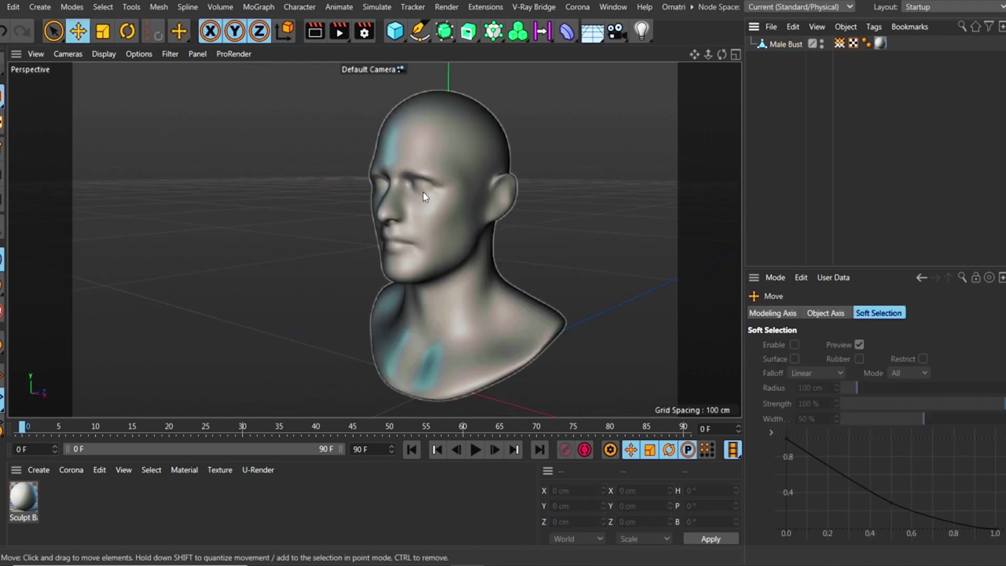
alt+drag(424, 194, 431, 202)
- Reselect the Male Bust with its Vertex Map tag and reactivate the Paint Tool for a close view of the face
click(785, 45)
click(840, 44)
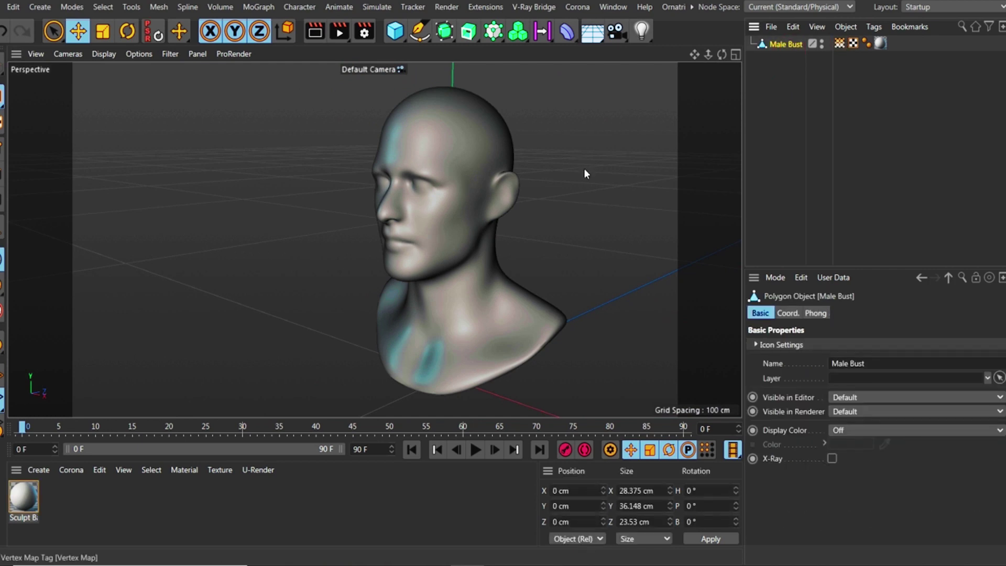
scroll(460, 149, up, 5)
alt+drag(409, 187, 386, 197)
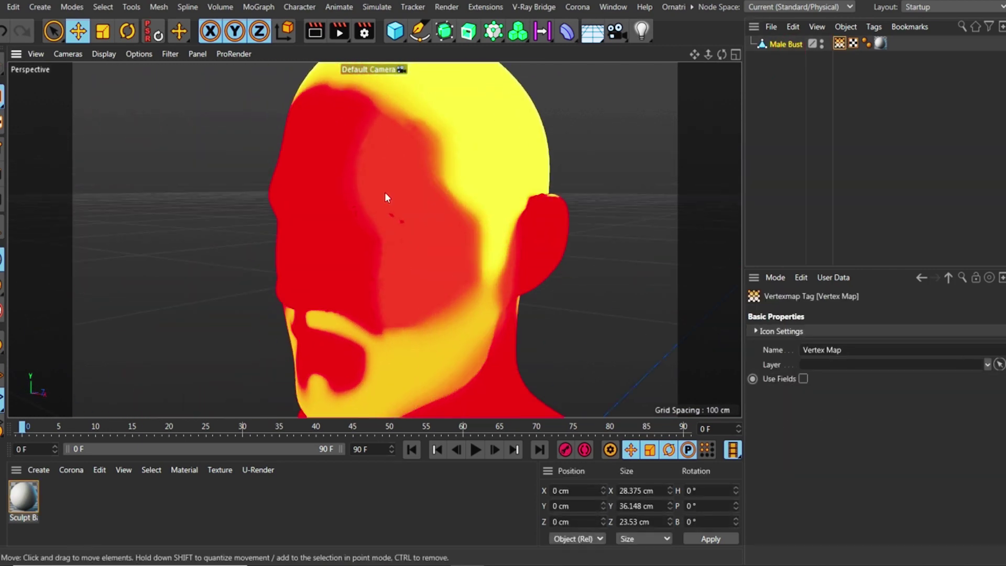
click(180, 31)
click(220, 76)
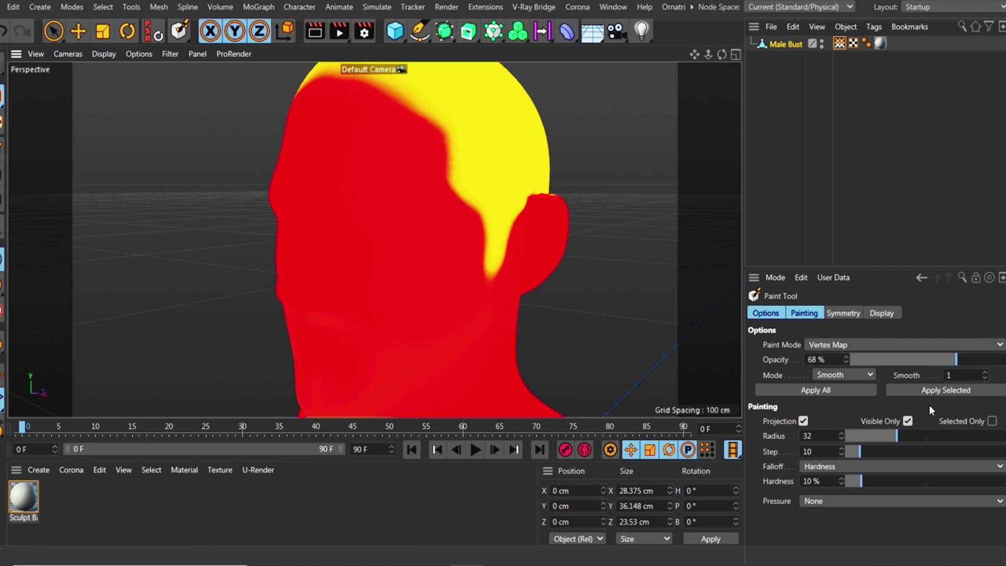
- Set the Paint Tool's mode to Subtract for the bust's vertex map
click(834, 374)
click(837, 407)
alt+right_drag(368, 253, 350, 275)
alt+drag(382, 238, 488, 219)
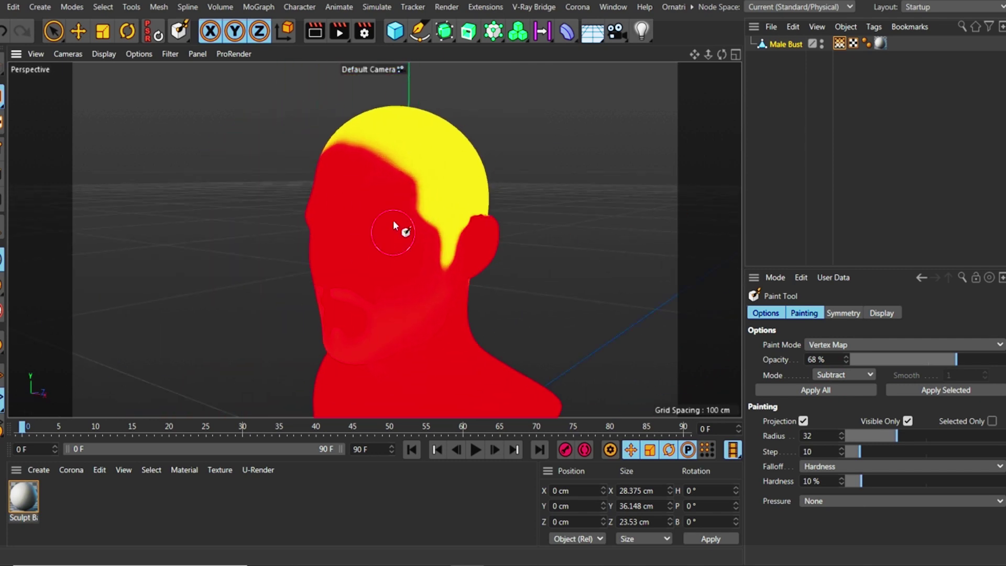
- Activate the Move tool and deselect the Male Bust to examine the head without the vertex map colours
click(78, 33)
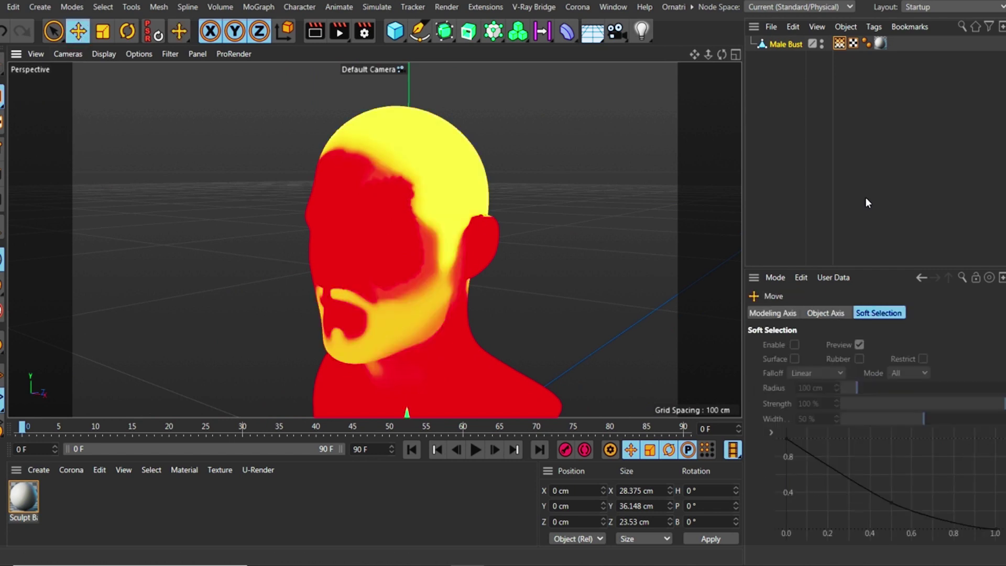
click(789, 61)
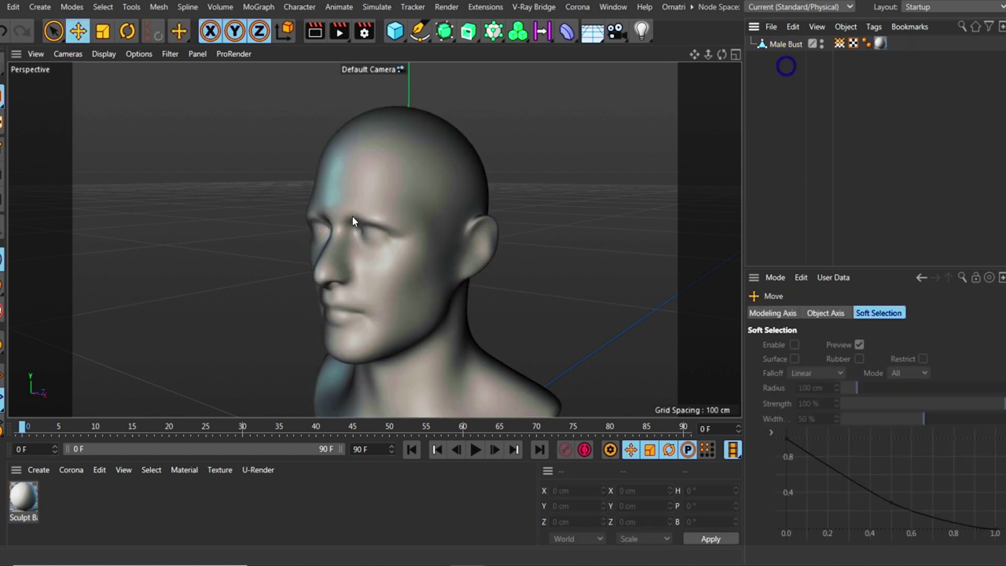
scroll(352, 217, down, 1)
alt+drag(352, 243, 382, 224)
scroll(377, 180, up, 5)
scroll(379, 180, down, 3)
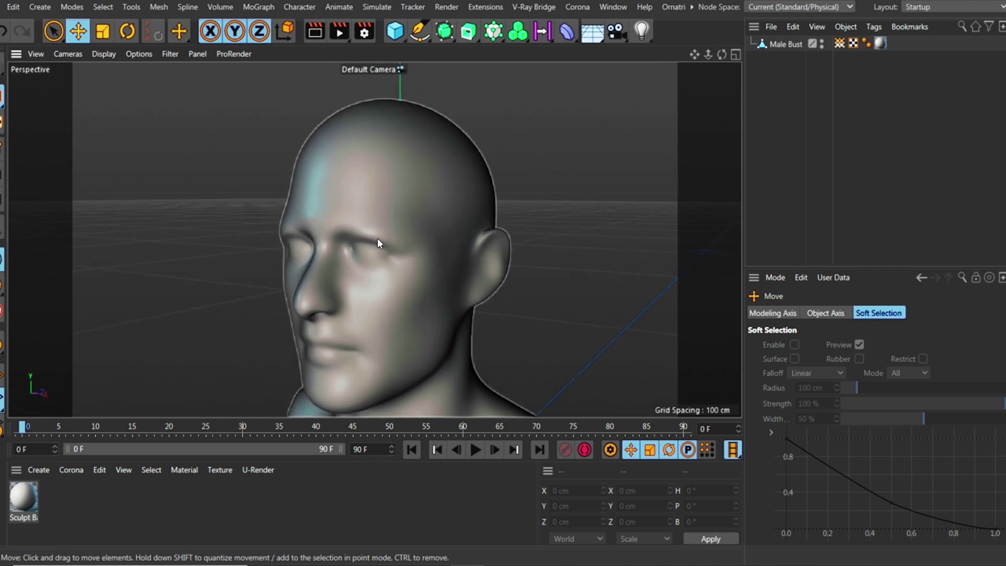
scroll(378, 238, down, 5)
- Reselect the Male Bust and detach the Hair Objects commands into a floating palette
click(784, 44)
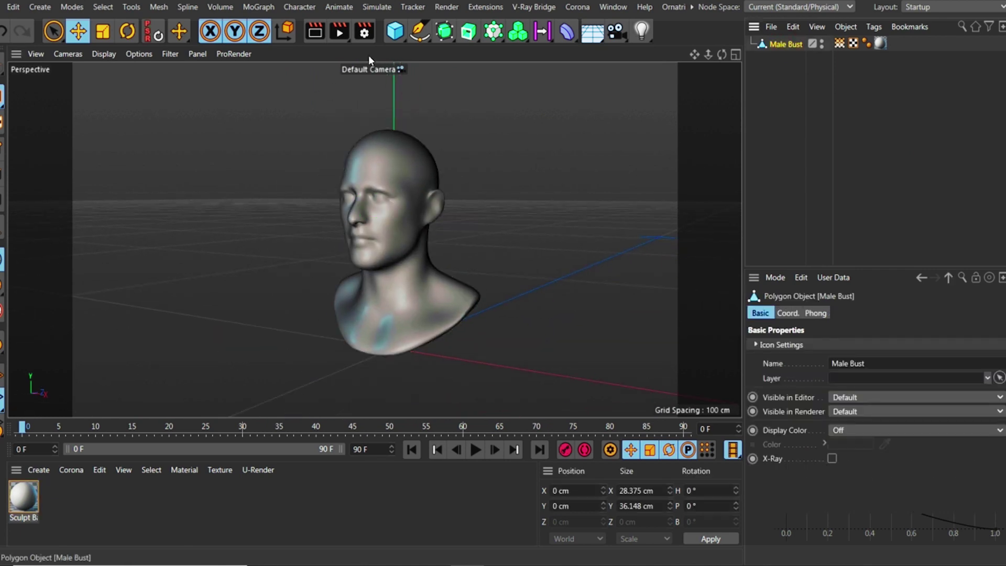
click(300, 8)
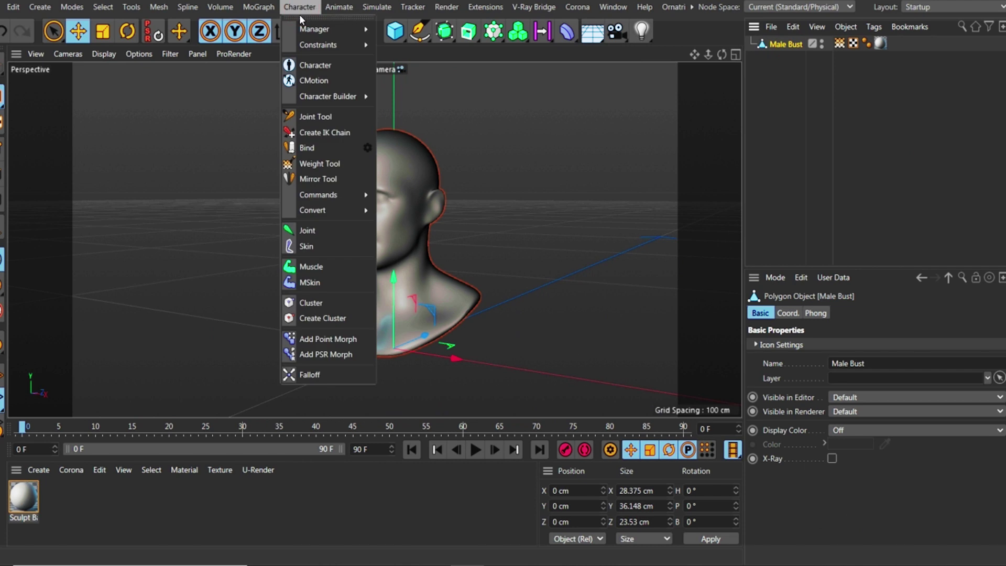
mouse_move(158, 7)
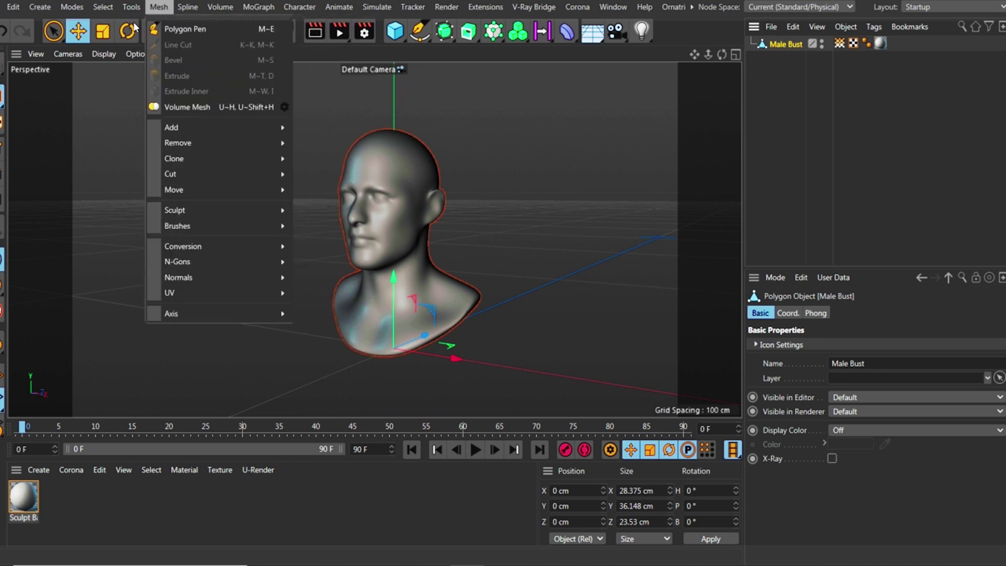
click(371, 10)
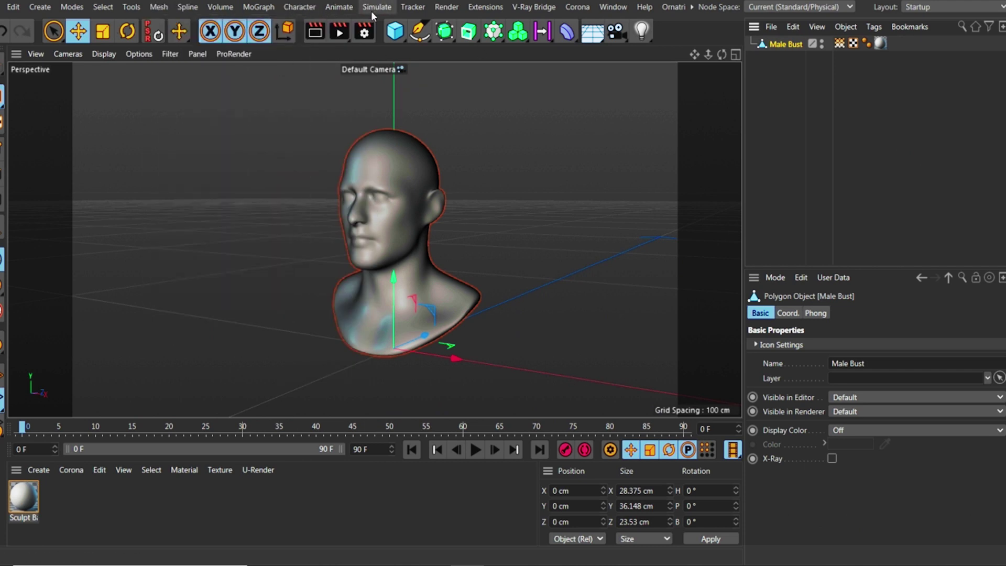
click(373, 10)
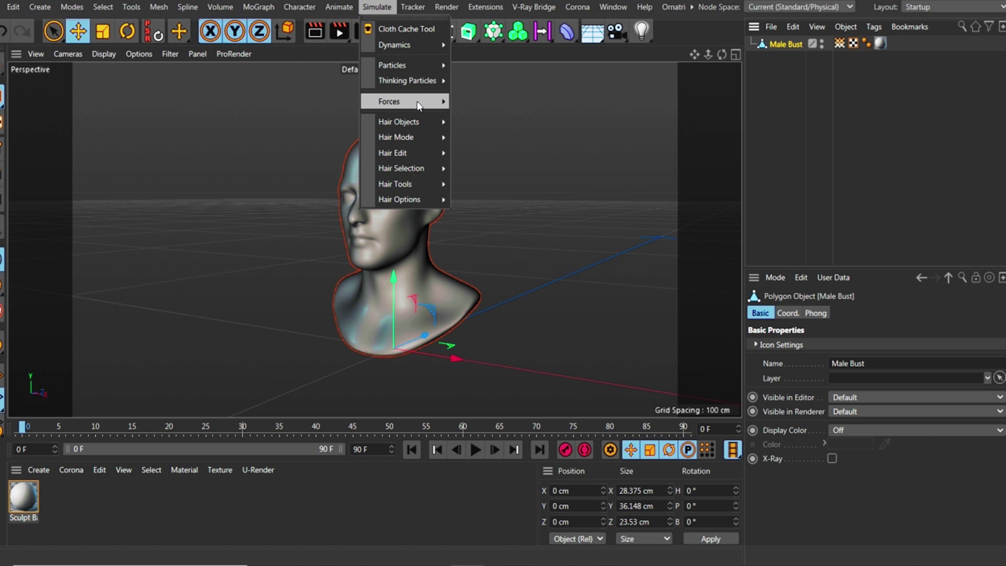
mouse_move(417, 69)
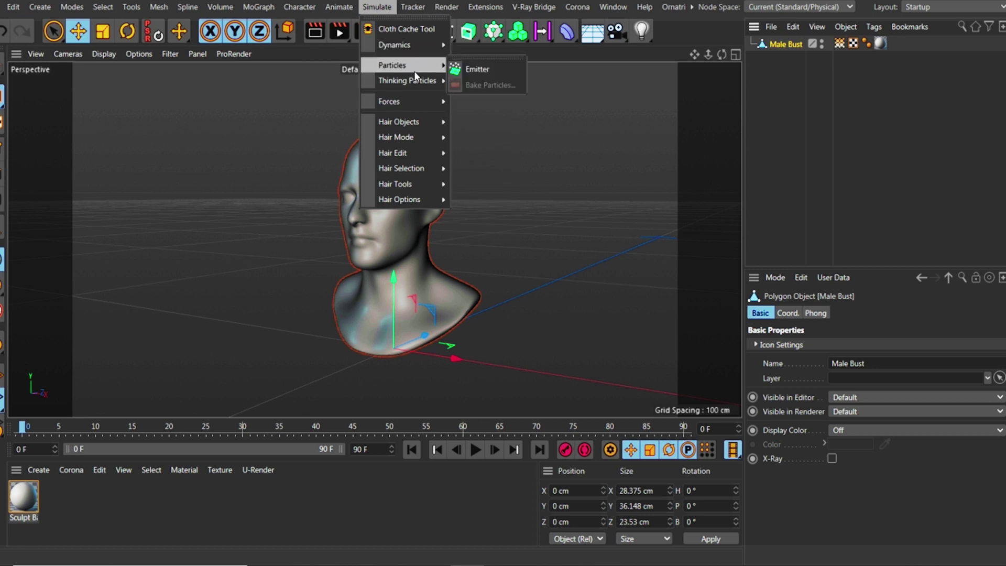
mouse_move(408, 126)
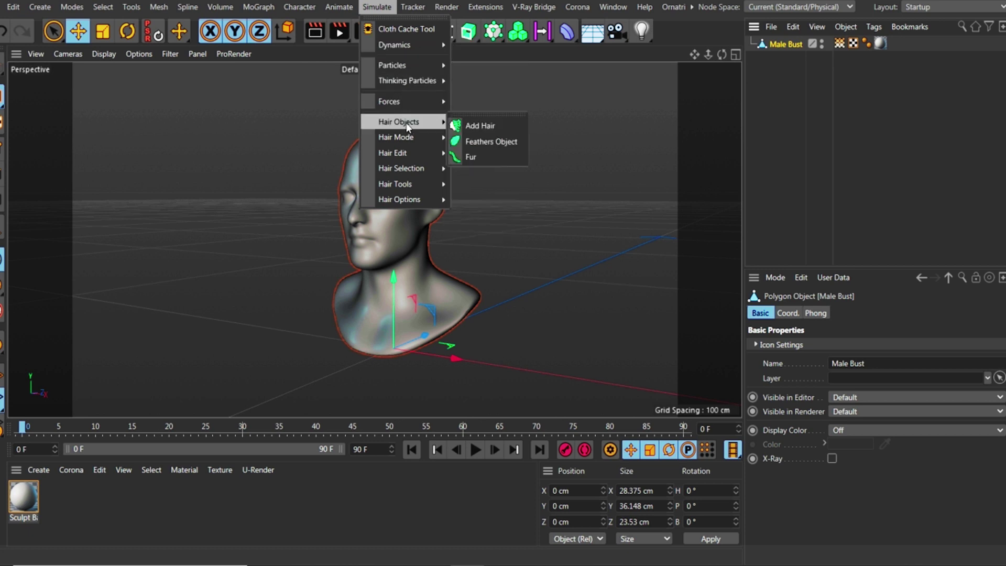
click(466, 114)
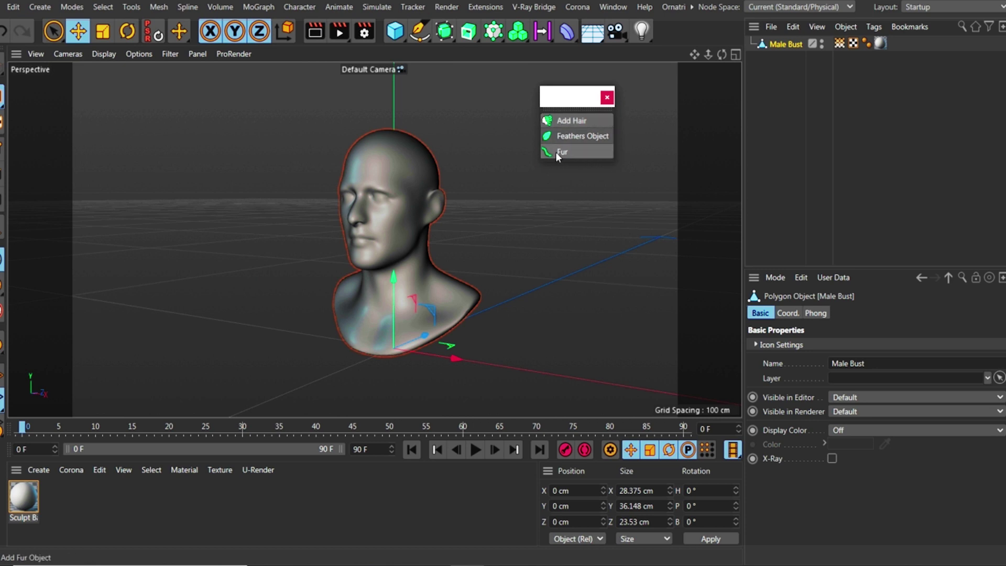
- Try adding a Hair object to the Male Bust and delete it from the scene
click(566, 121)
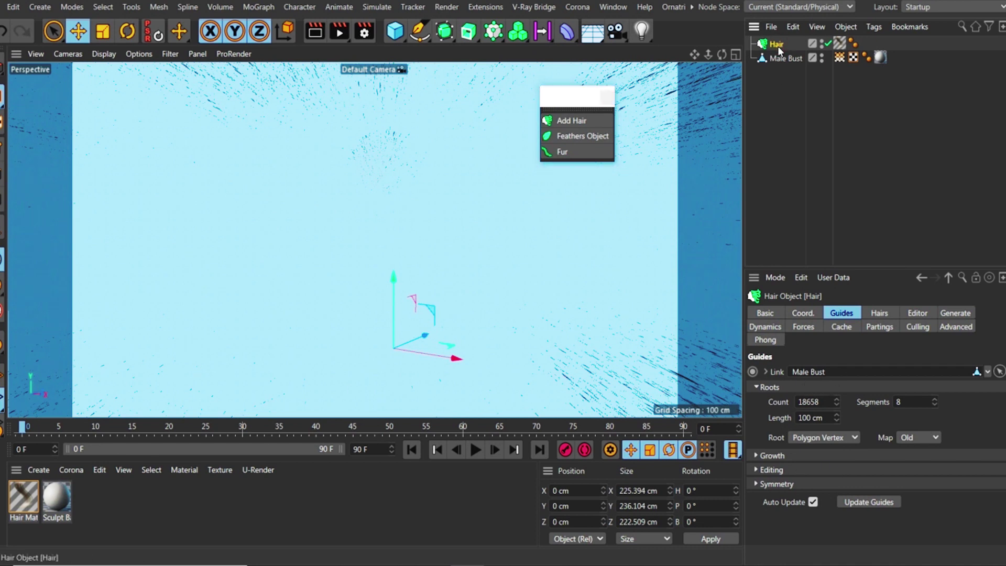
key(Delete)
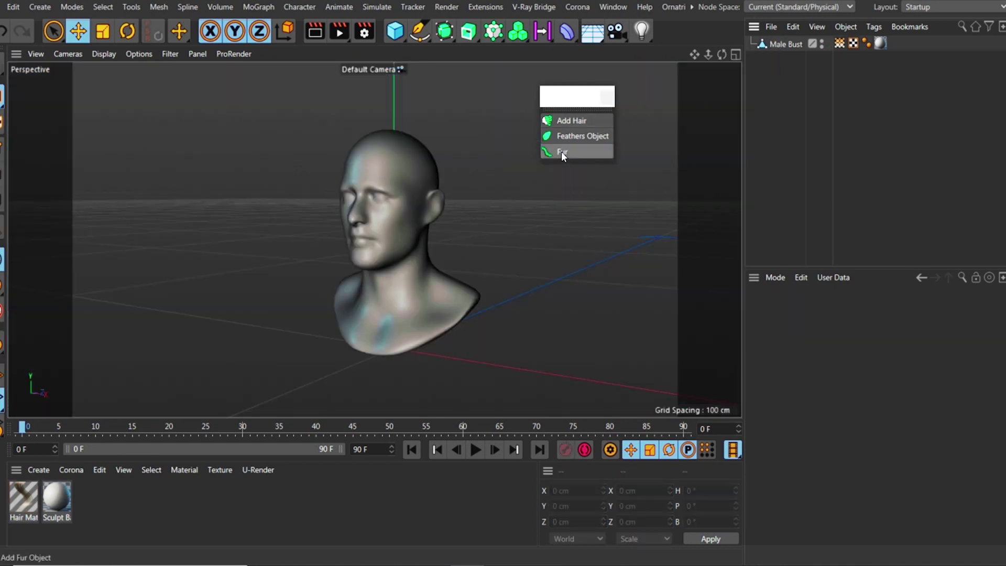
- Add a Fur object to the Male Bust and assign the bust's Vertex Map as its source Object
click(786, 45)
click(561, 152)
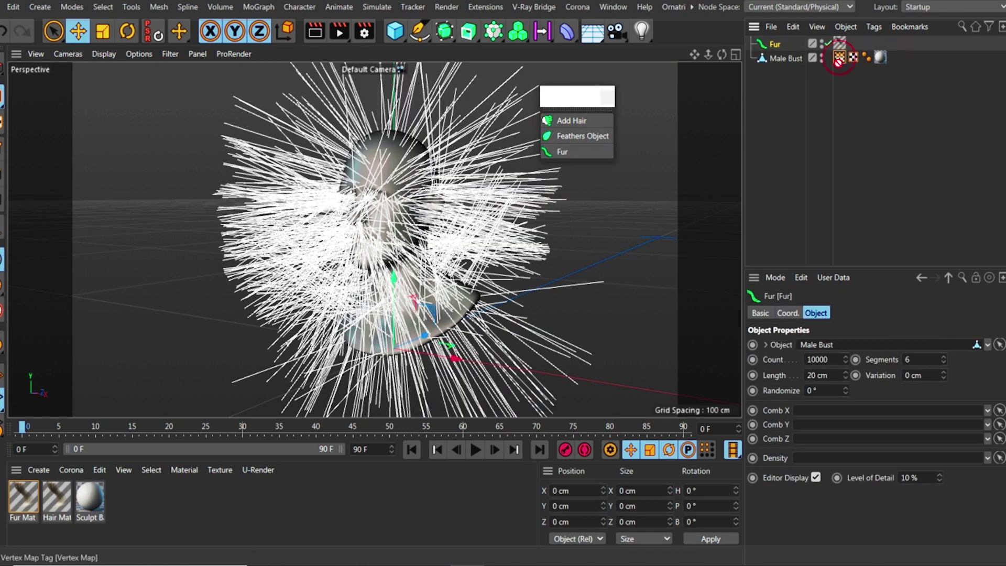
drag(820, 356, 817, 346)
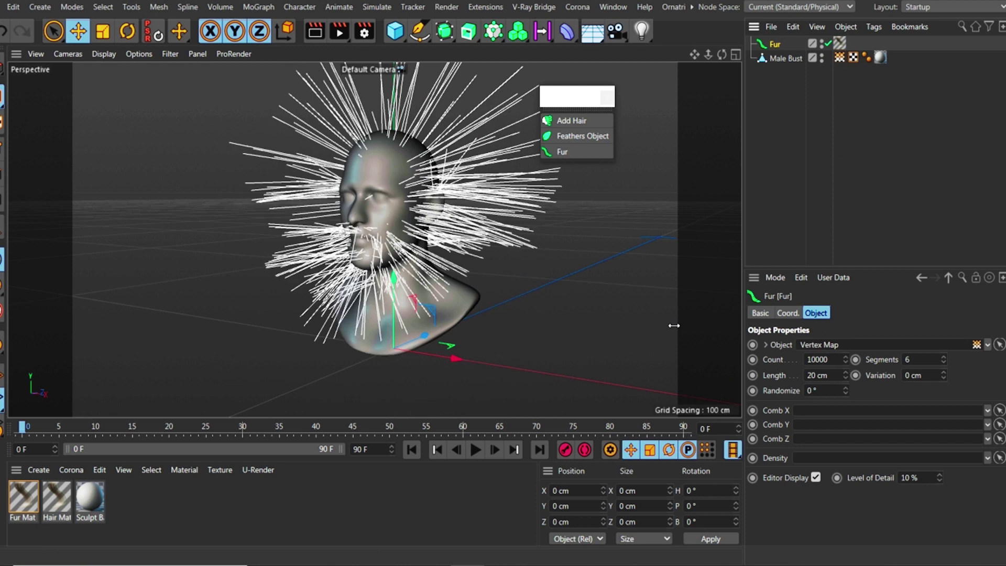
scroll(410, 173, up, 5)
scroll(415, 162, down, 6)
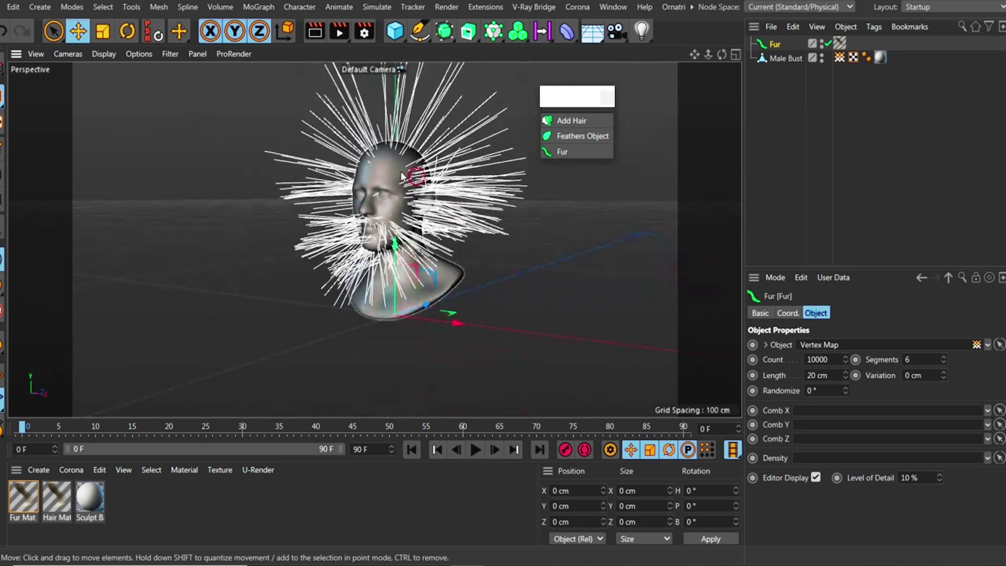
alt+drag(372, 158, 331, 174)
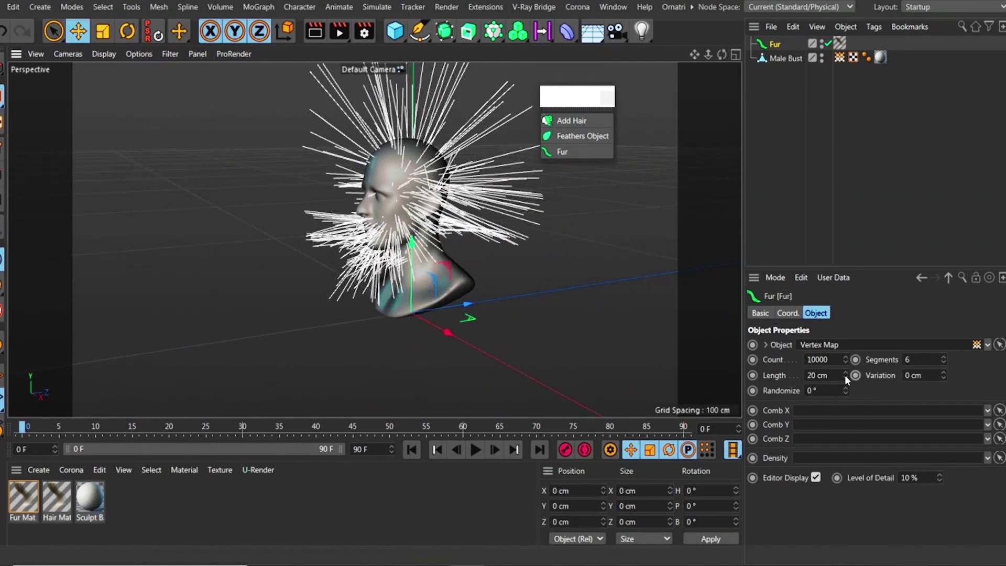
- Set the Fur object's length to 2 cm and check it around the head
double_click(820, 375)
text(2)
key(Return)
scroll(411, 183, up, 5)
alt+drag(399, 185, 642, 157)
scroll(416, 228, down, 3)
alt+drag(367, 172, 264, 191)
scroll(438, 230, down, 1)
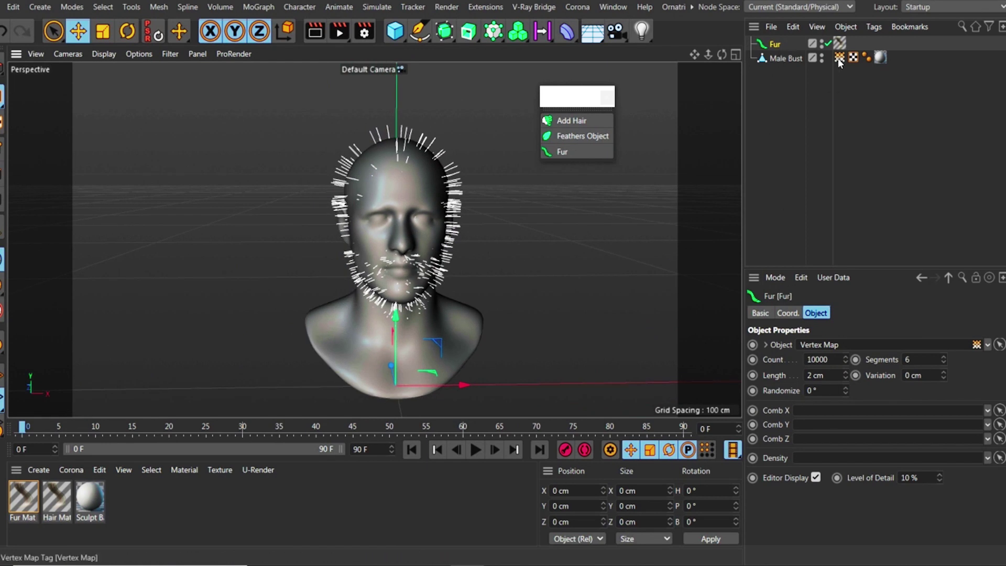
- Assign the Vertex Map to the Fur object's Density and set its hair count to 100000
drag(839, 58, 826, 457)
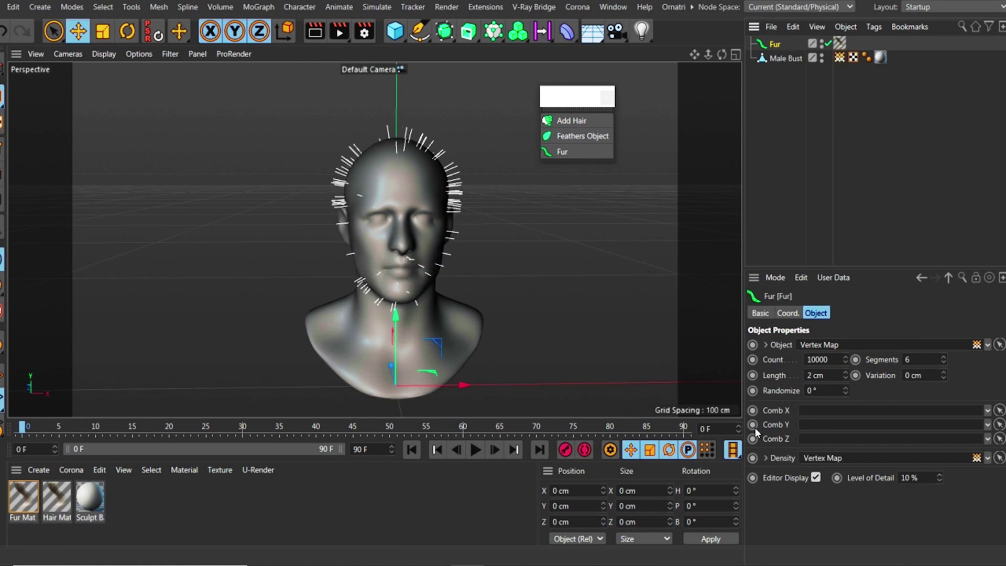
alt+drag(479, 257, 430, 292)
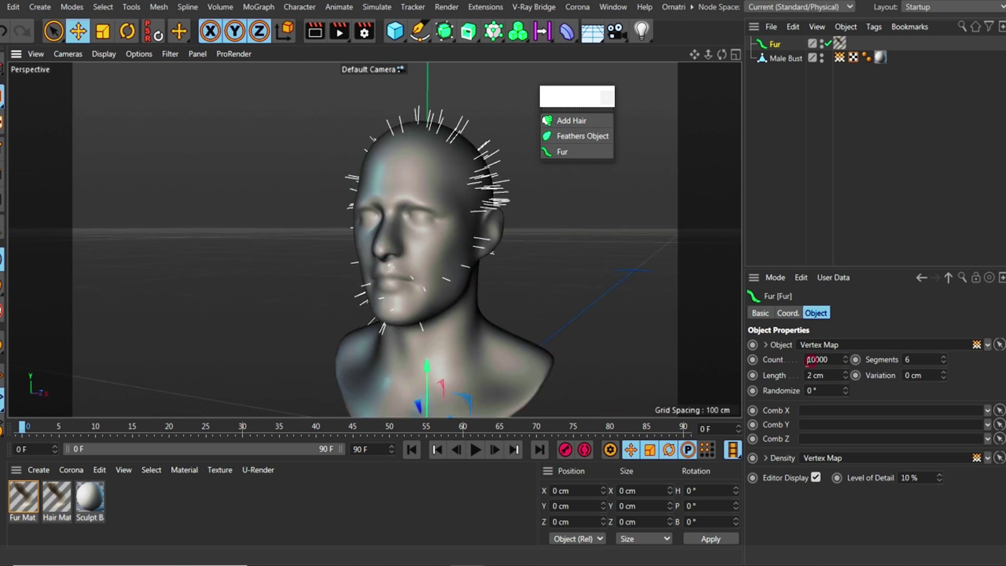
click(809, 360)
text(0)
key(Return)
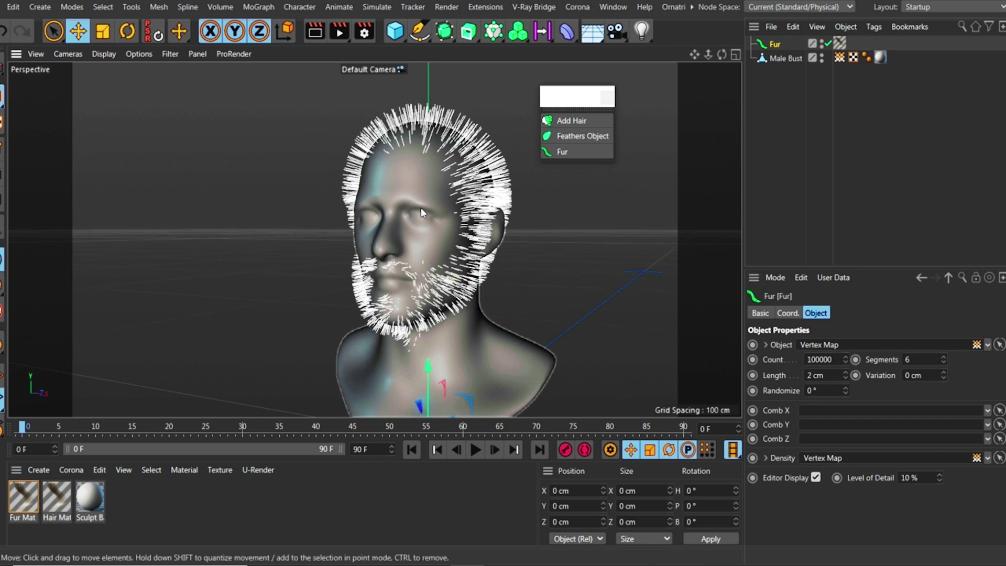
click(844, 344)
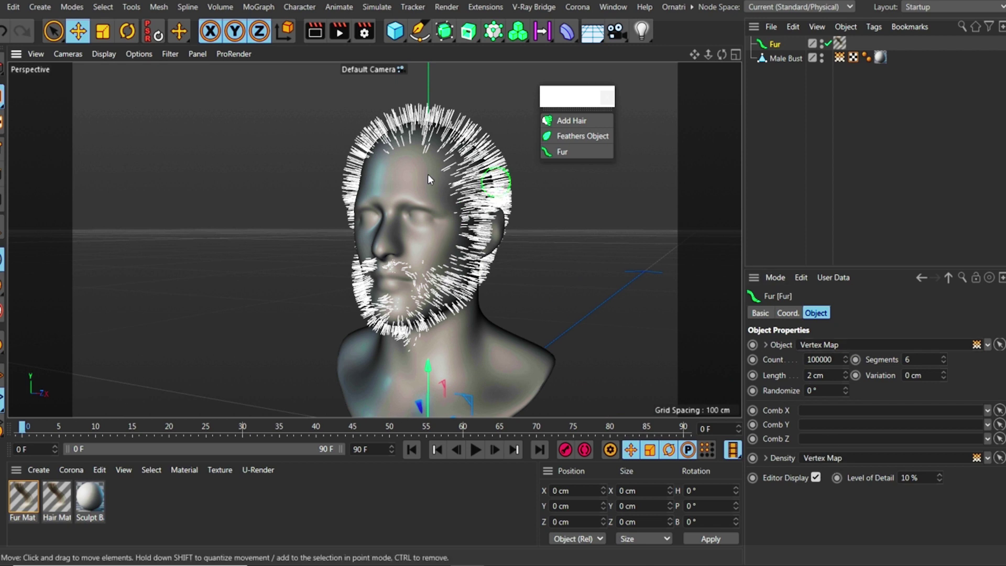
- Examine the fur coverage on the scalp and beard from several sides, ending close to the face
alt+drag(427, 173, 518, 195)
alt+drag(460, 162, 409, 174)
mouse_move(396, 209)
alt+right_down()
mouse_move(361, 241)
mouse_move(379, 215)
alt+right_up()
alt+drag(378, 217, 411, 190)
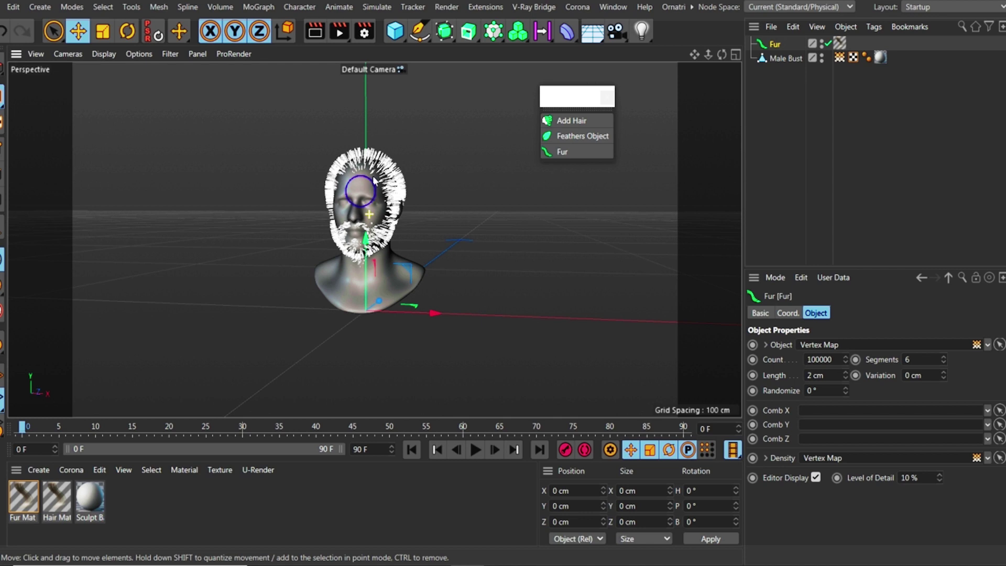
alt+right_drag(368, 182, 418, 137)
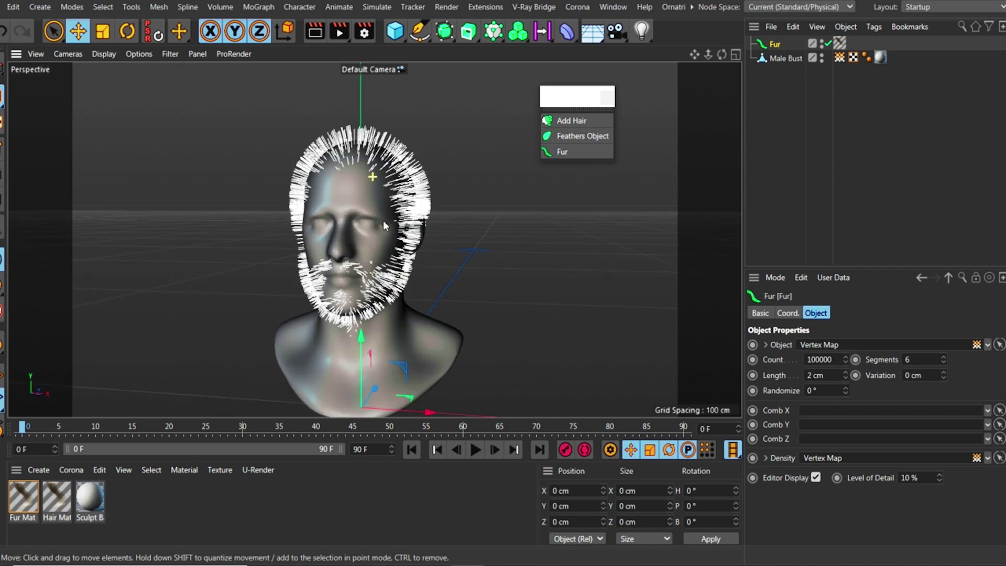
alt+middle_drag(370, 237, 384, 207)
alt+drag(373, 241, 400, 216)
scroll(400, 216, up, 2)
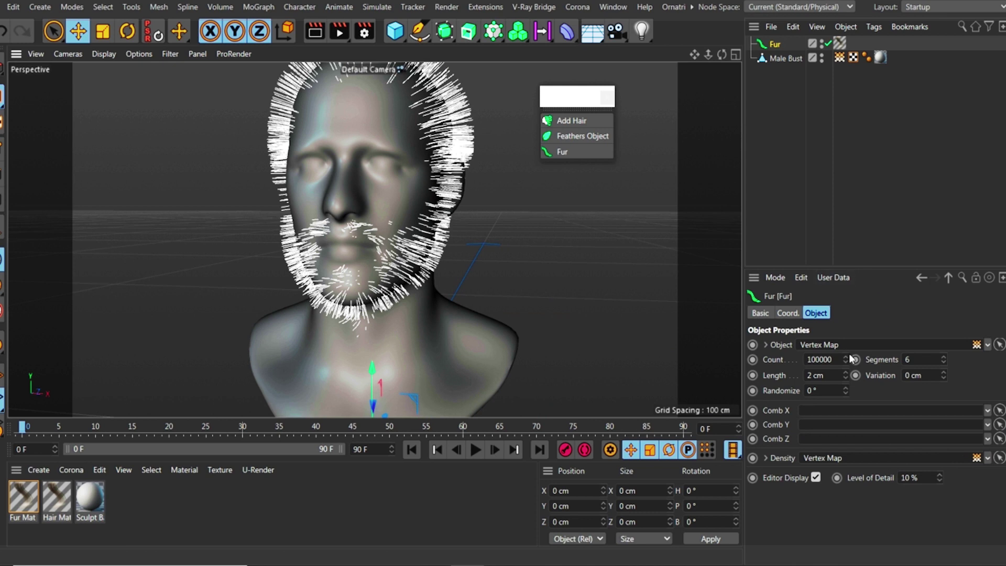
- Shorten the Fur object's length to 1 cm and finally to 0.5 cm
click(821, 376)
text(1)
key(Return)
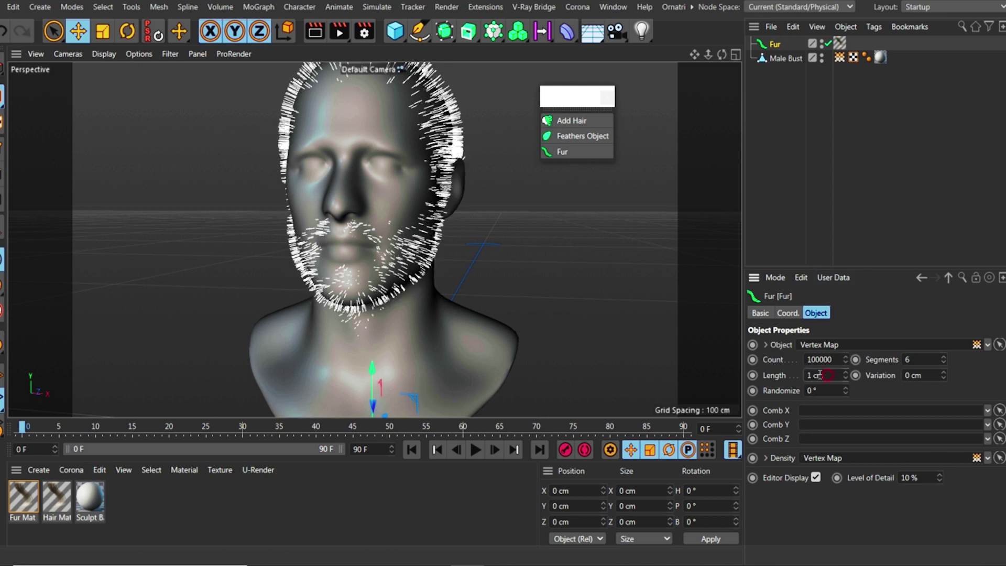
text(0.5)
key(Return)
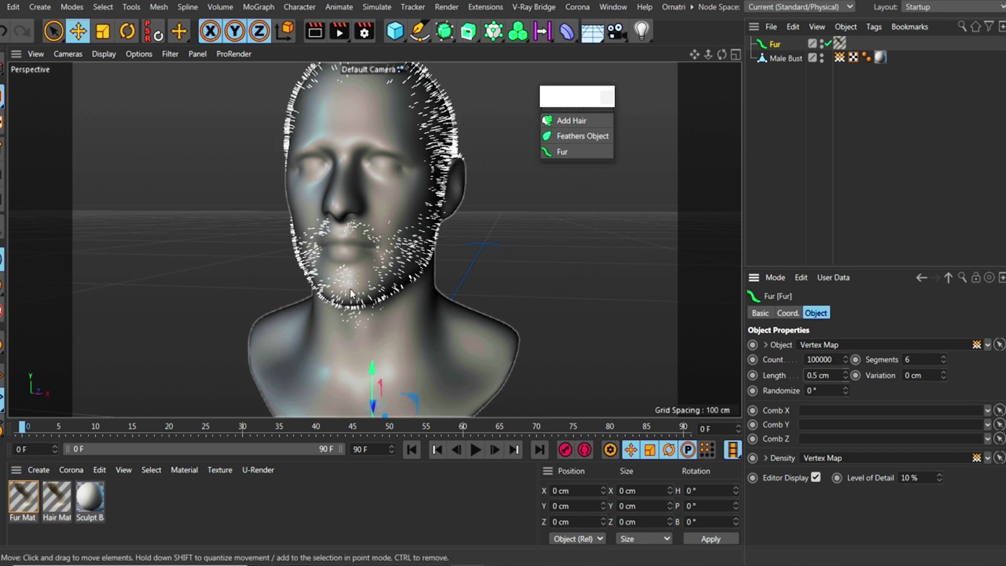
scroll(388, 247, down, 3)
alt+drag(382, 231, 413, 241)
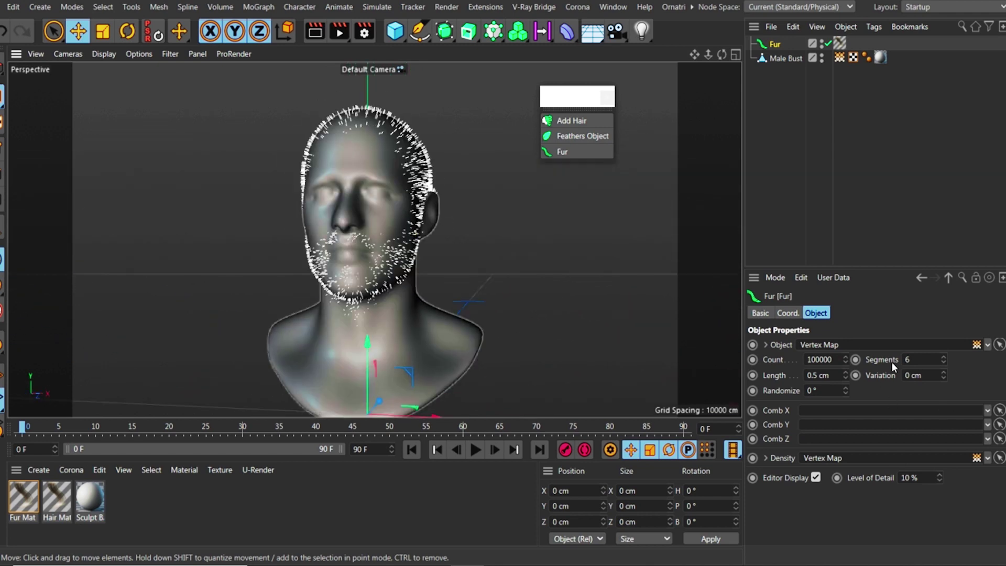
- Set the fur's length variation to 0.3 cm and check the result on the side of the head
click(922, 375)
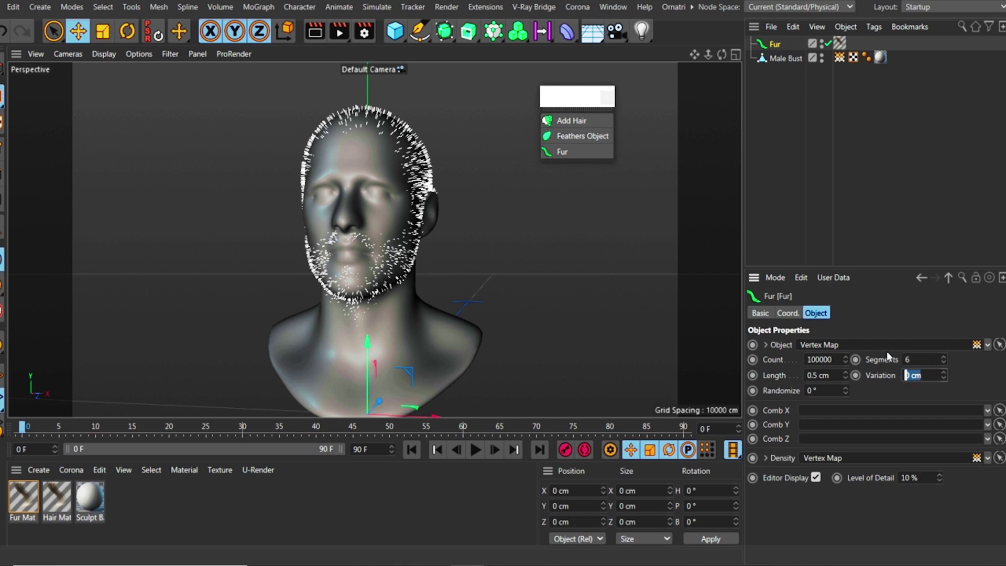
text(0.3)
key(Return)
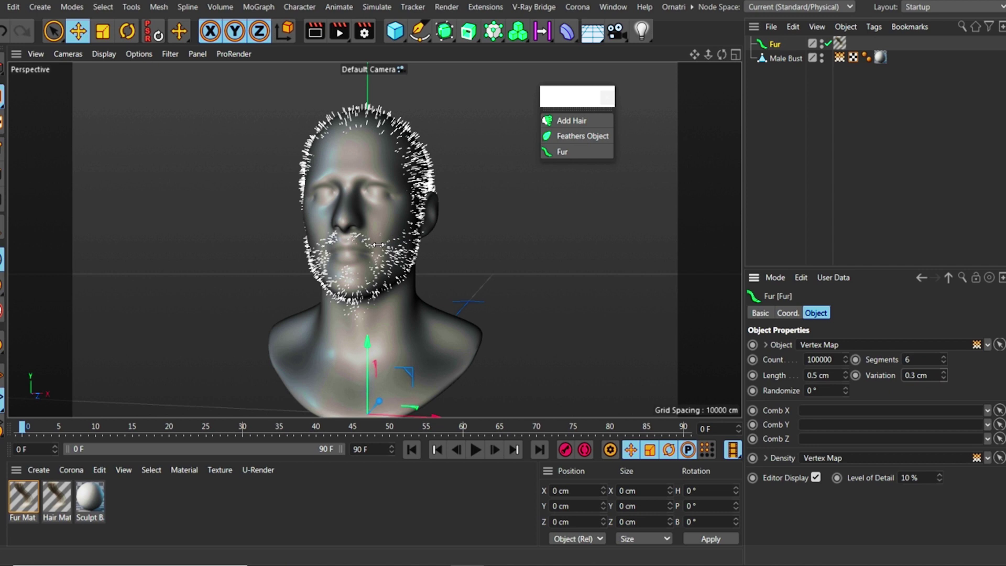
scroll(409, 262, up, 2)
alt+drag(367, 256, 366, 208)
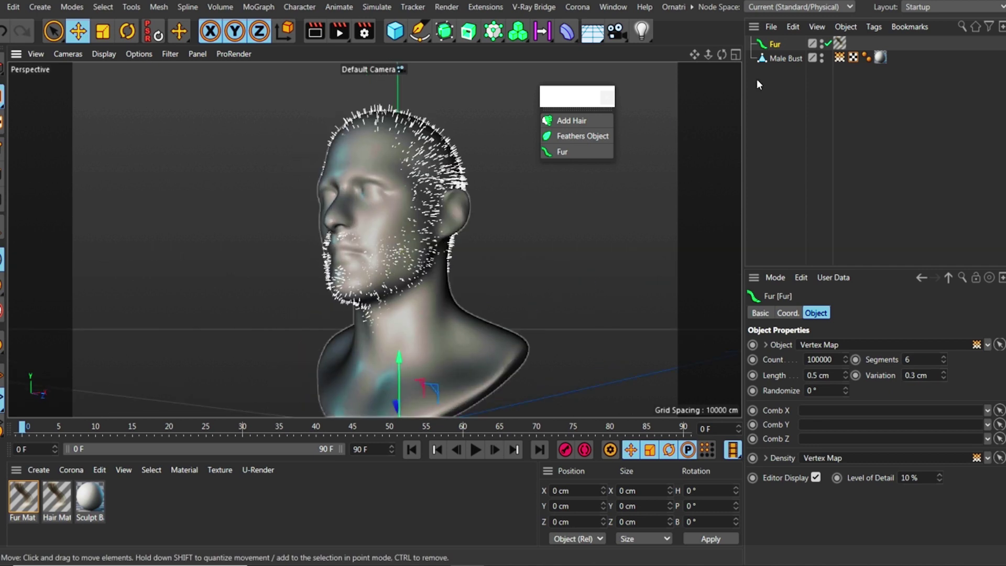
- Delete the unused Hair Mat material and open Fur Mat in the Material Editor
click(839, 44)
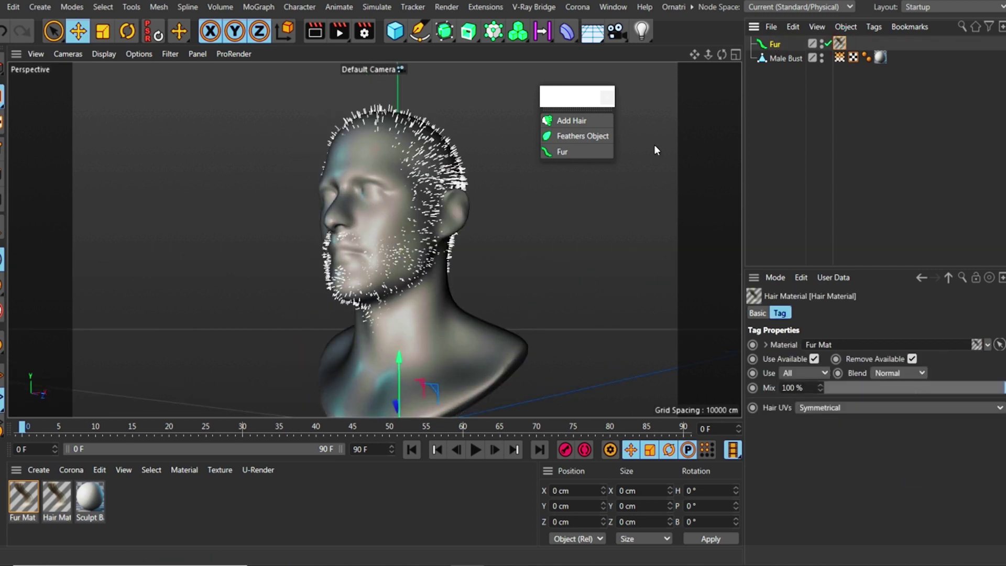
click(55, 489)
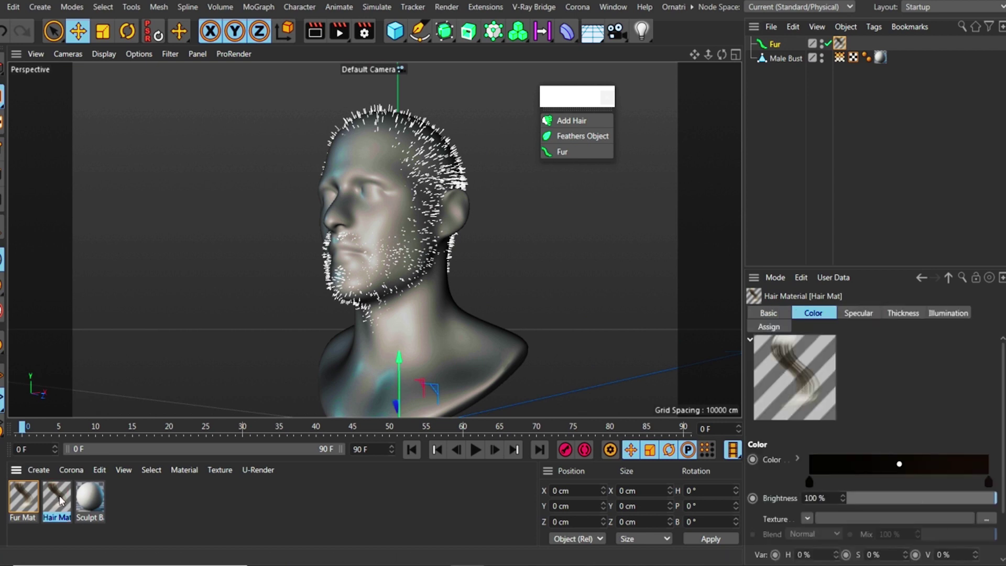
key(Delete)
double_click(23, 489)
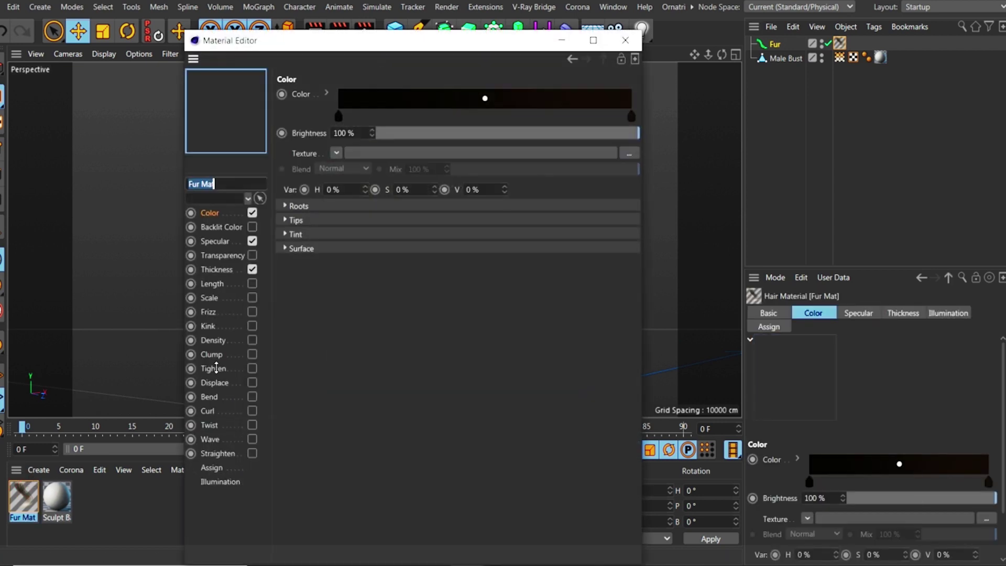
- Set the Fur Mat hair thickness to 0.05 cm at both root and tip, and close the Material Editor
drag(410, 38, 680, 11)
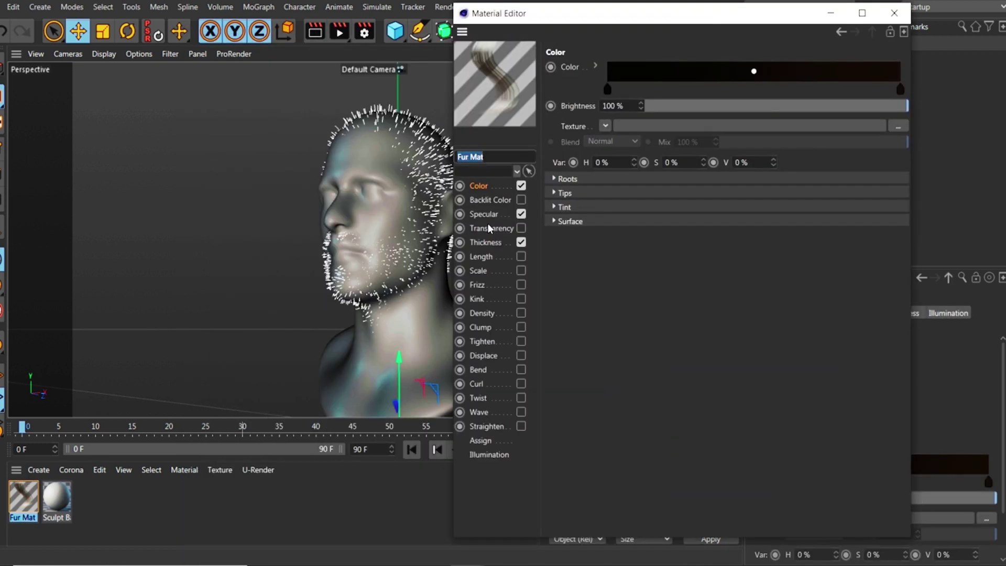
click(486, 244)
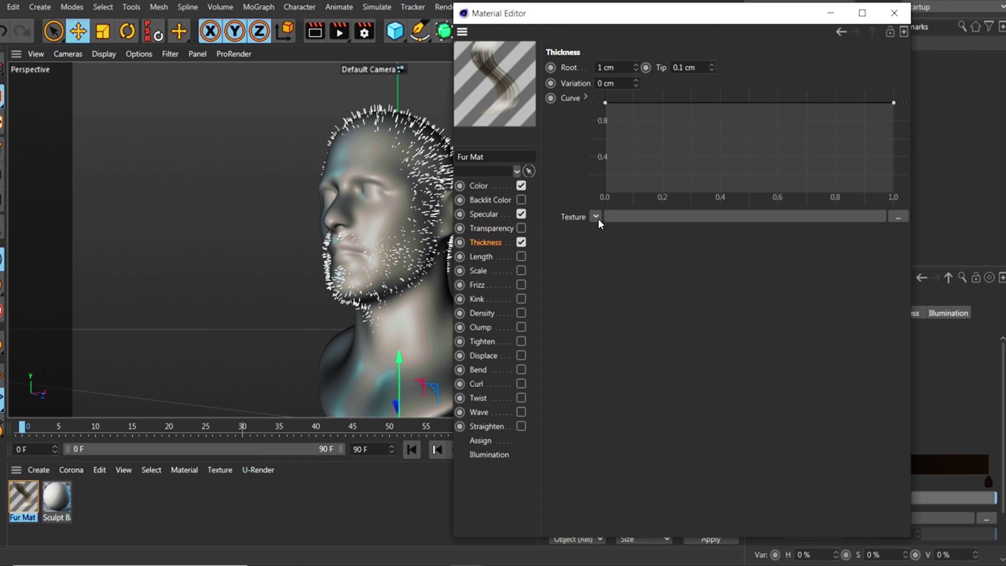
click(620, 69)
text(0.1)
key(Return)
click(692, 67)
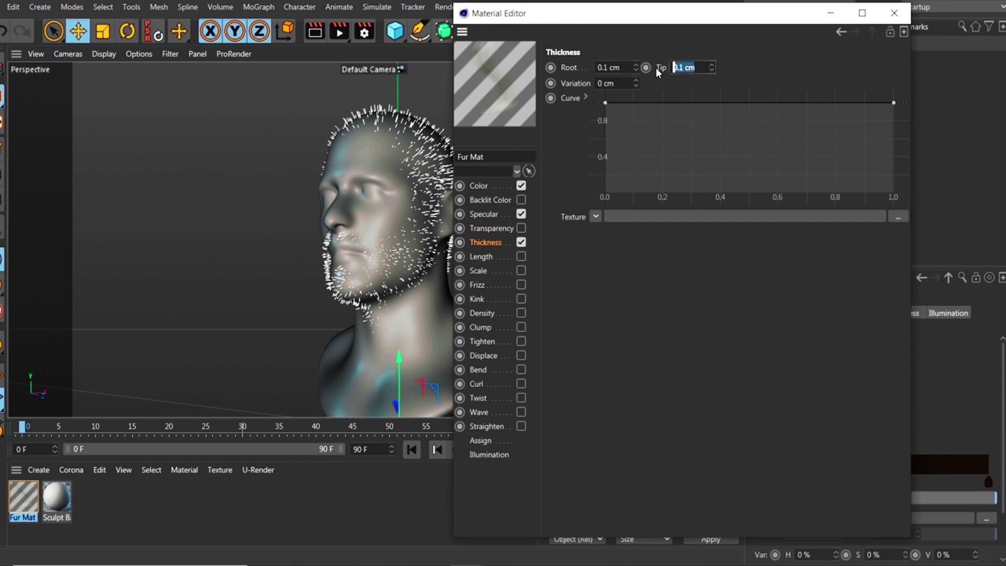
text(0.05)
key(Return)
double_click(605, 67)
text(05)
key(Return)
click(896, 13)
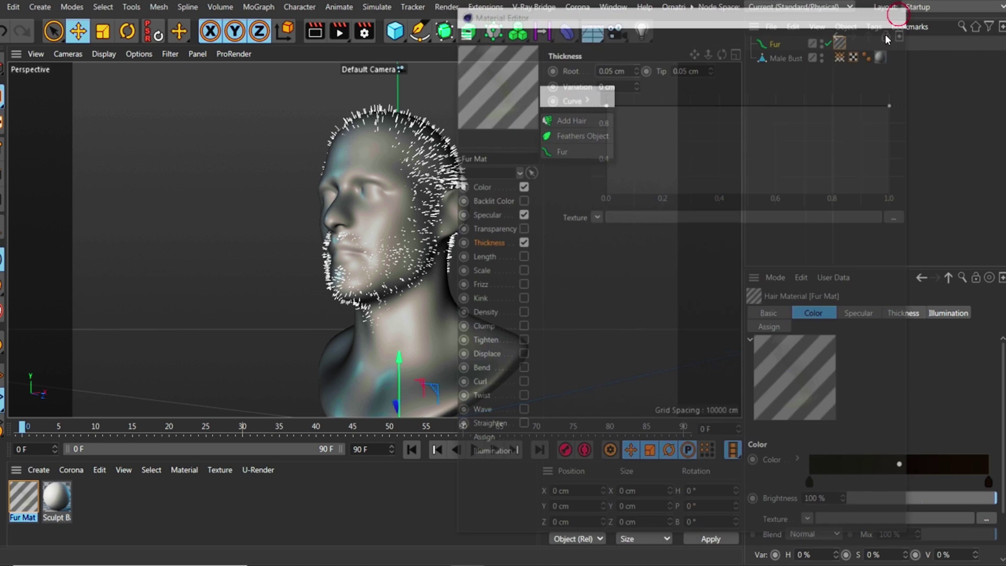
- Inspect the beard and scalp hair up close and test-render the three-quarter view of the bust
scroll(419, 215, up, 5)
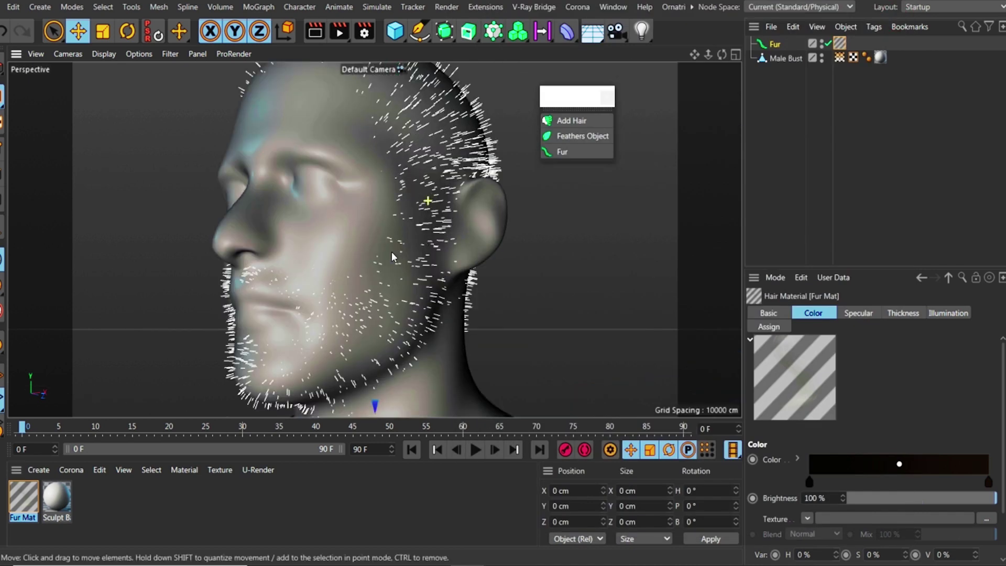
alt+middle_drag(375, 241, 380, 144)
alt+drag(350, 230, 343, 234)
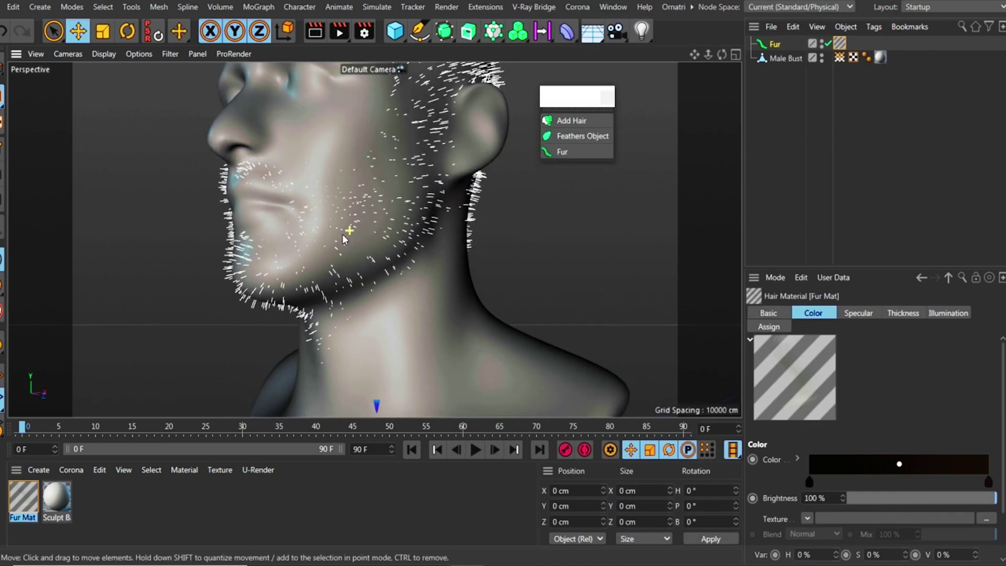
scroll(343, 238, down, 5)
click(319, 33)
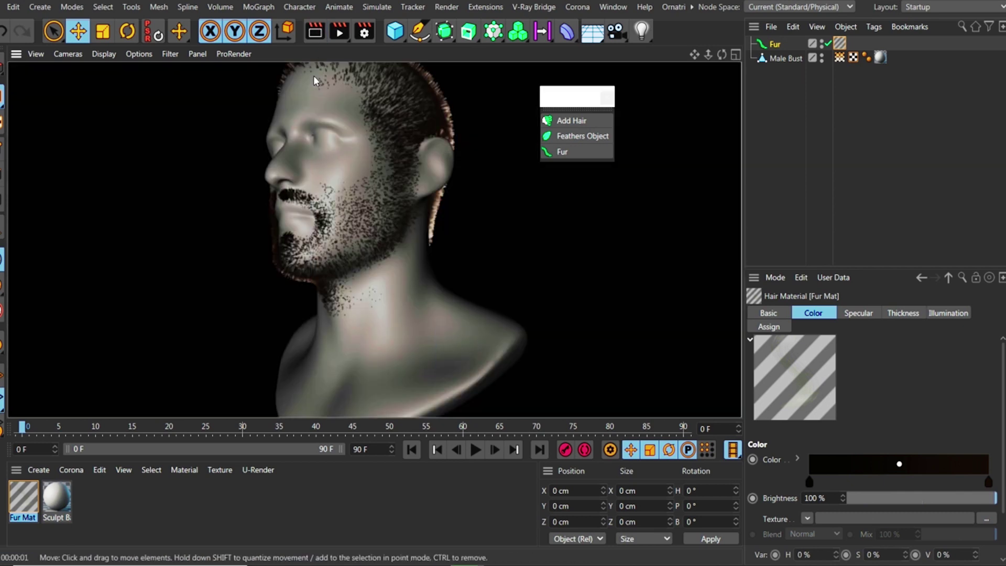
click(314, 77)
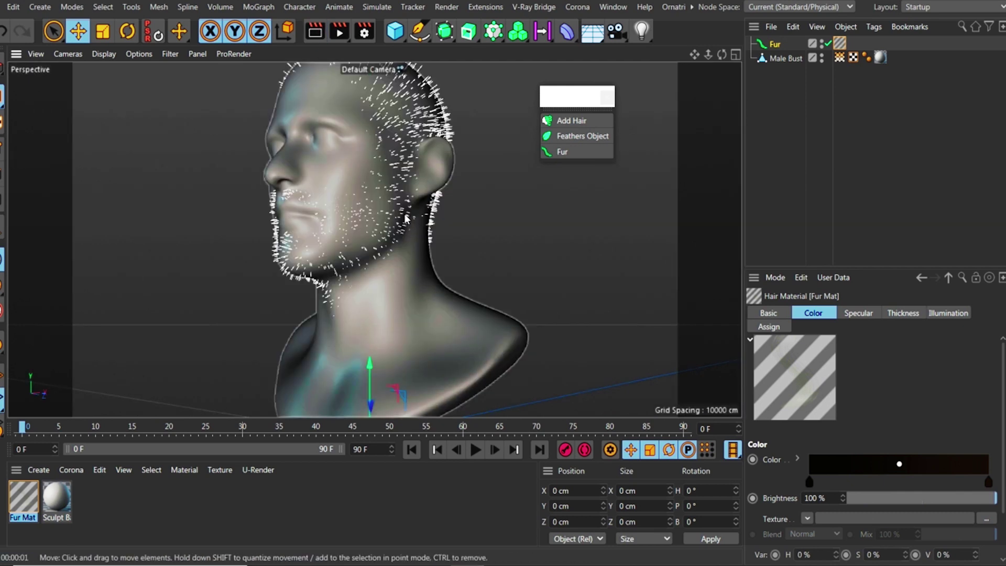
- Test-render the bust's side profile in the viewport and again in the Picture Viewer
alt+drag(397, 220, 420, 99)
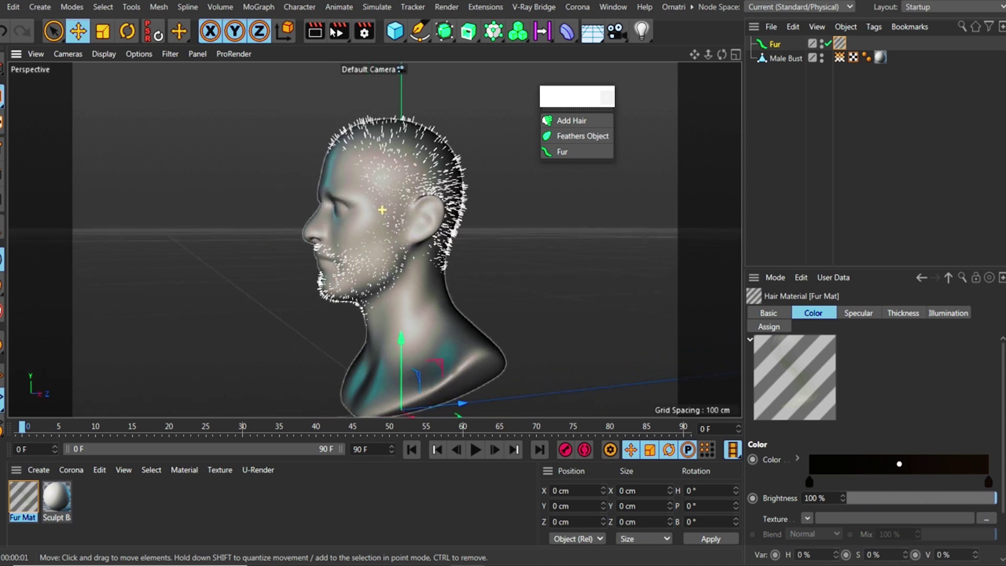
click(315, 32)
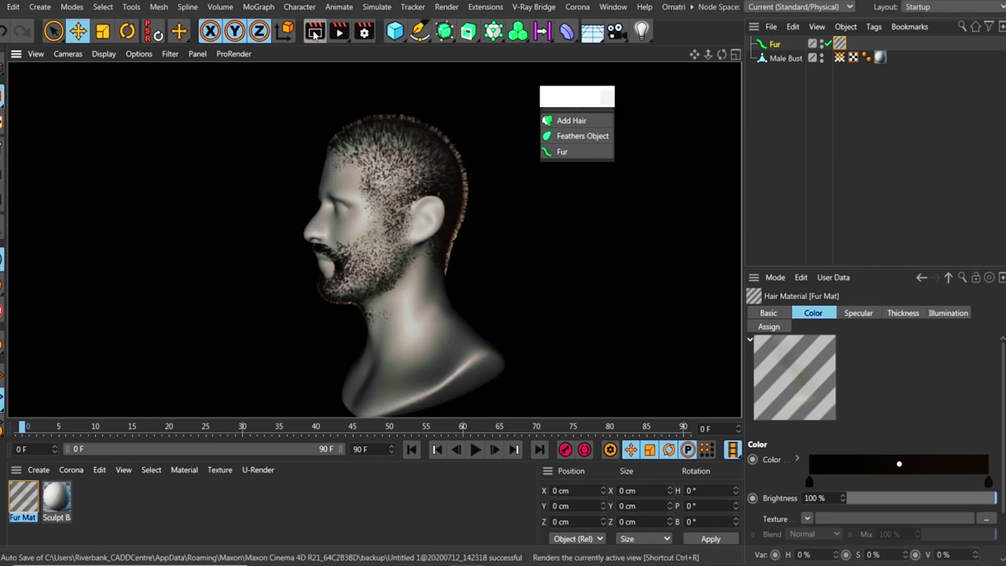
click(314, 33)
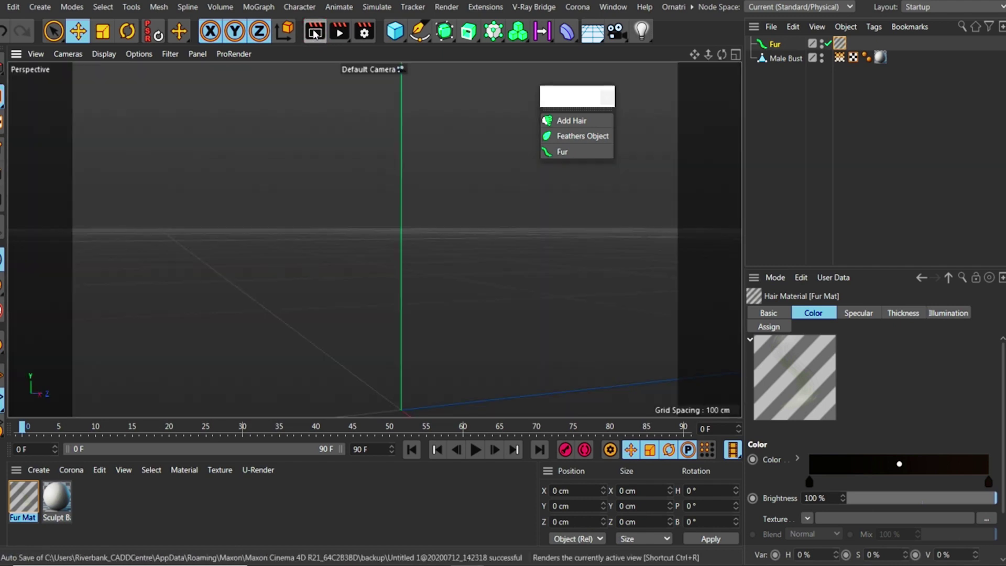
click(339, 32)
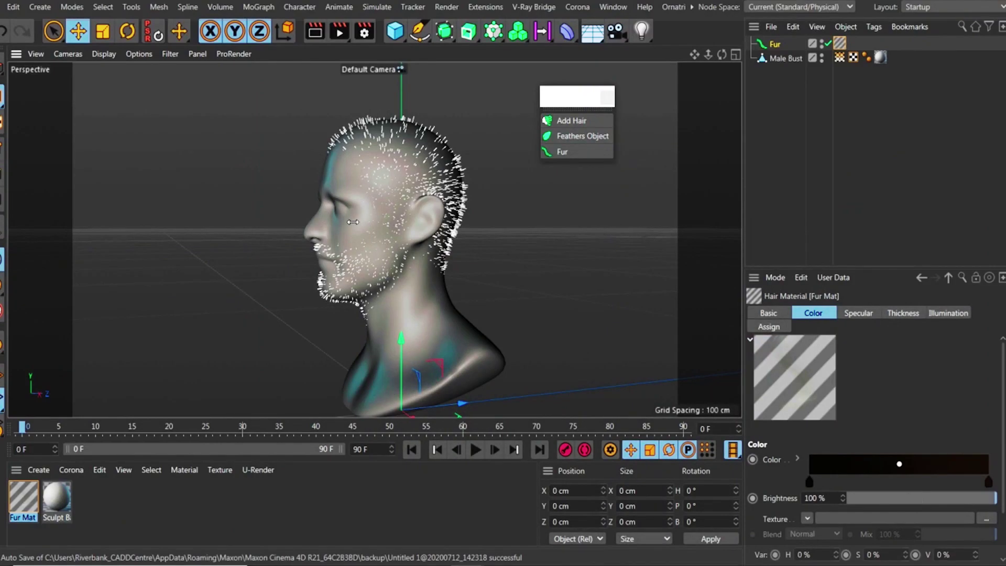
- Clear the Vertex Map from the Fur object's Density field
mouse_move(318, 226)
alt+mouse_down()
mouse_move(465, 240)
mouse_move(318, 229)
alt+mouse_up()
alt+drag(400, 227, 370, 233)
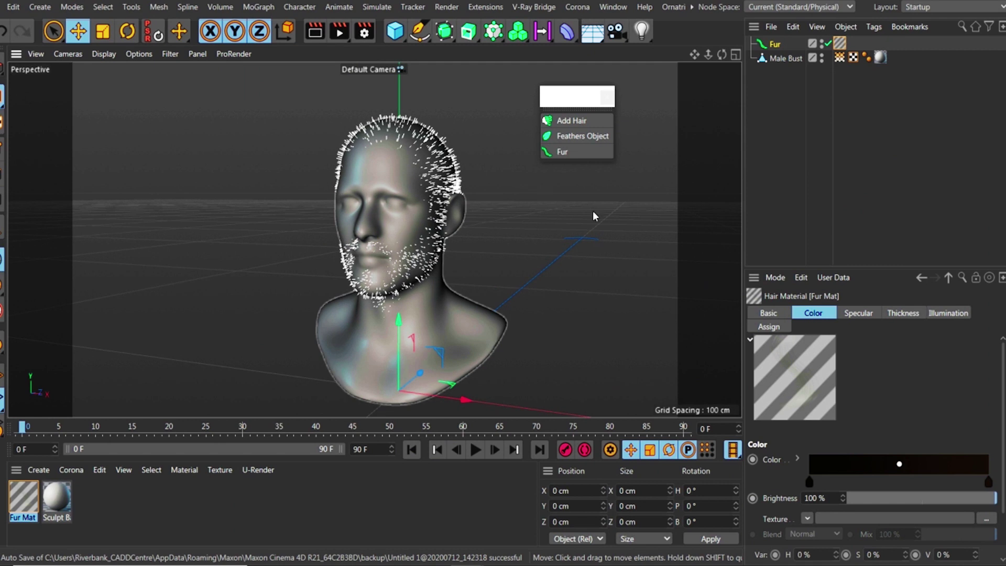
click(775, 44)
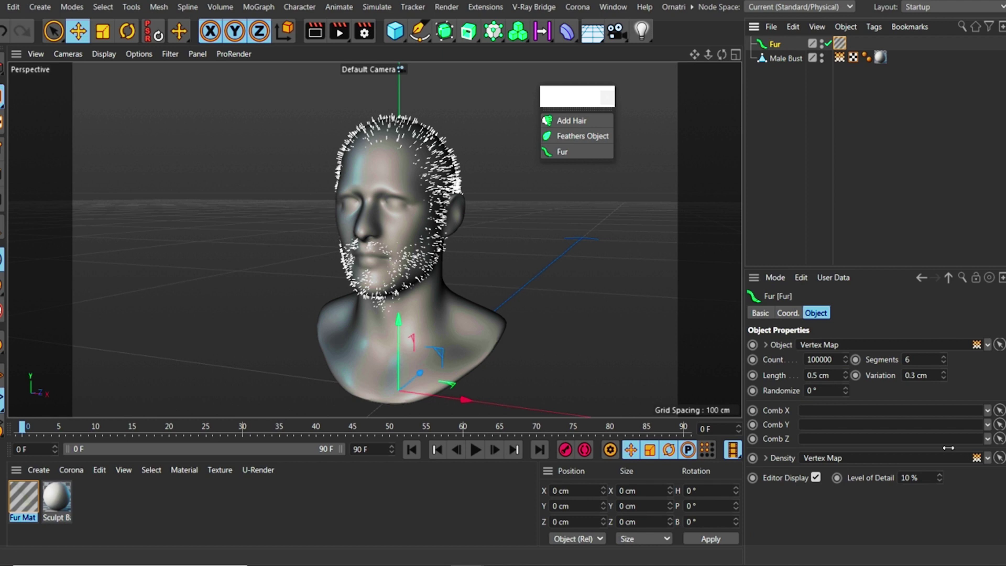
click(988, 459)
click(998, 472)
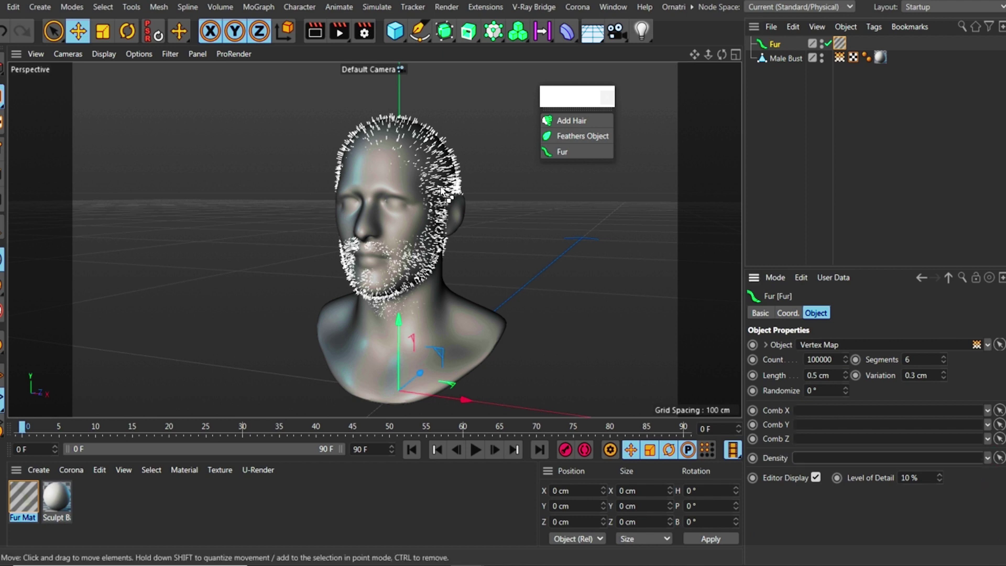
alt+drag(443, 192, 375, 200)
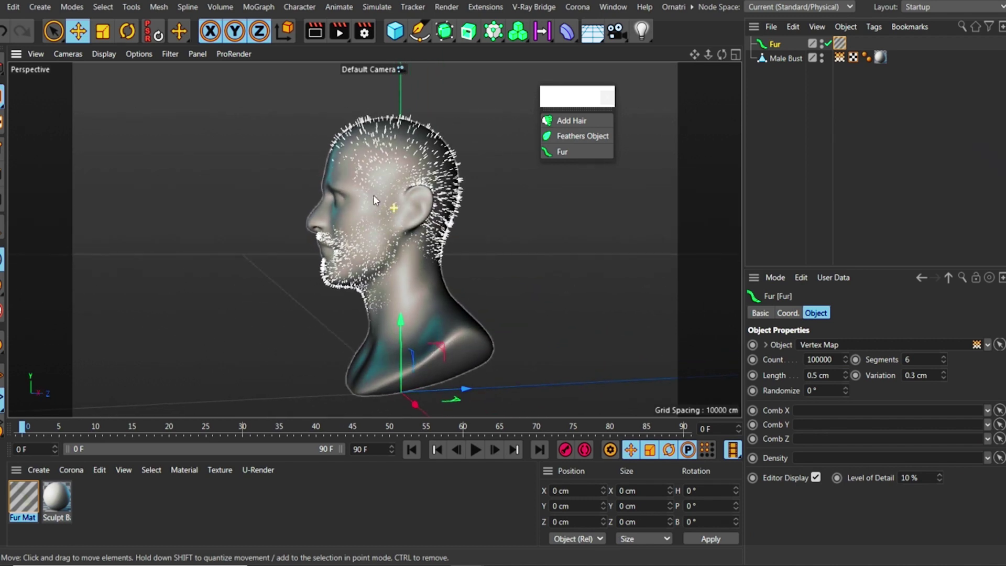
- Render the side profile to the Picture Viewer and compare it with the previous render in the history
click(338, 30)
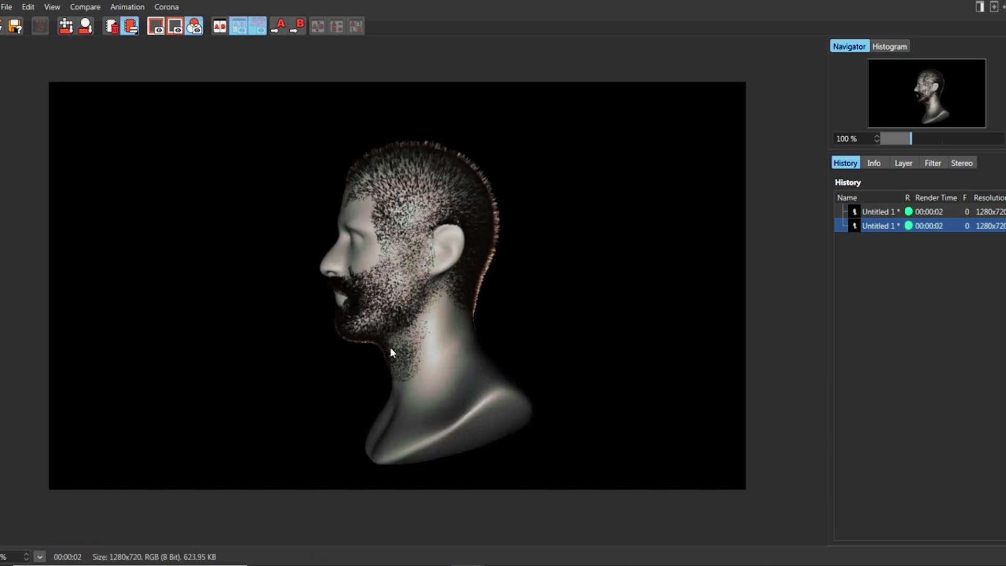
click(871, 212)
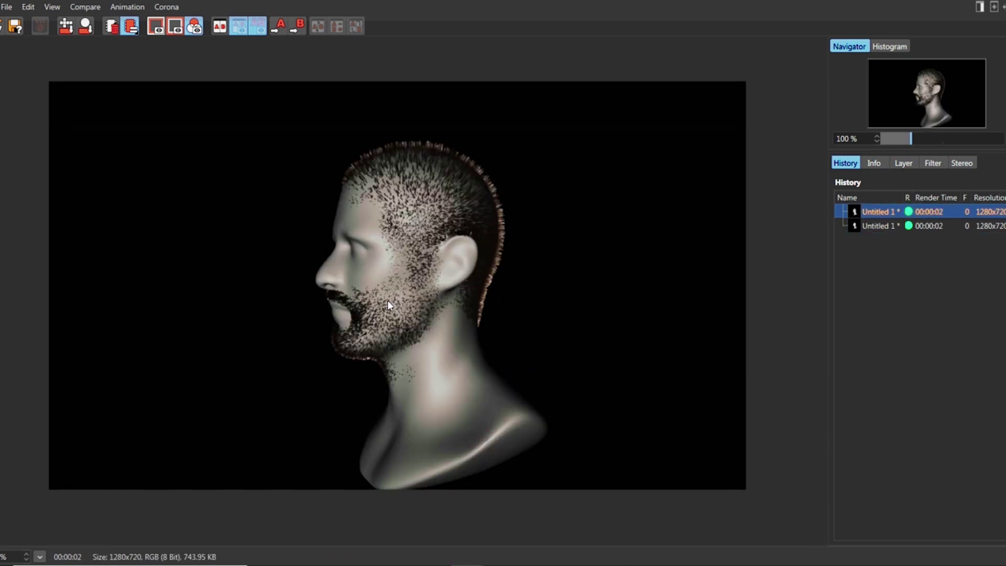
click(878, 229)
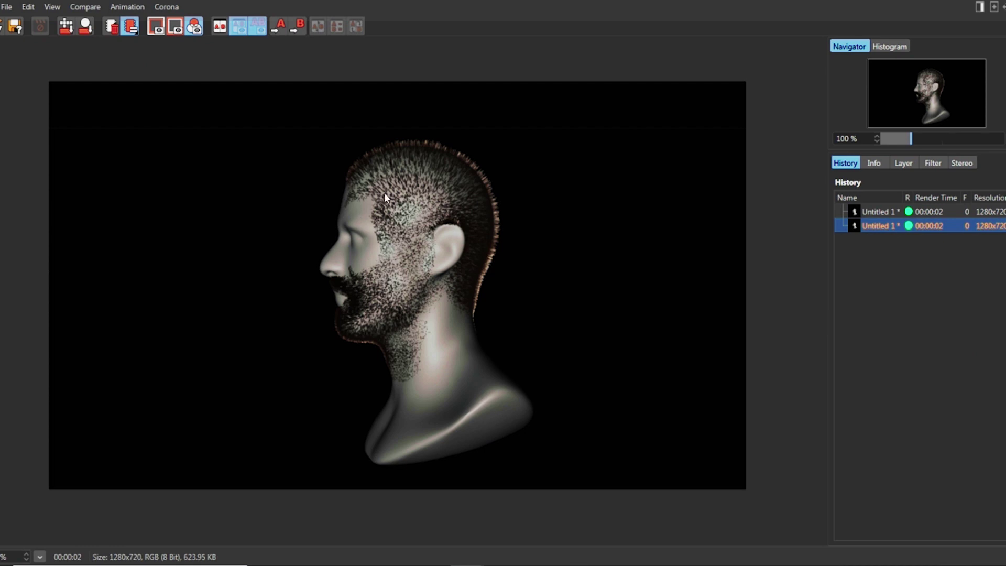
click(880, 212)
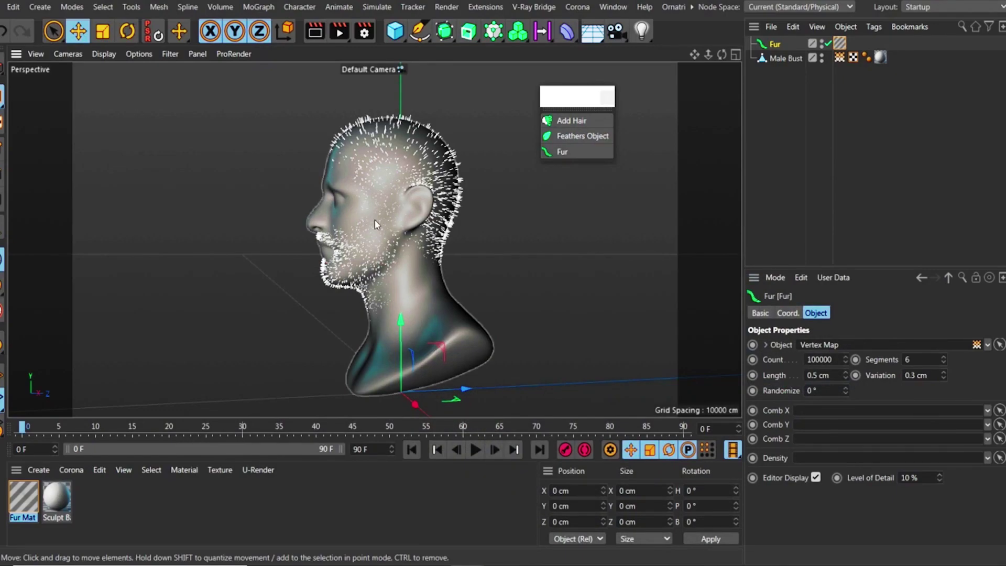
- Open the Male Bust's vertex map for painting and subtract weight along the temple hairline at 68% opacity and radius 32
scroll(397, 186, up, 5)
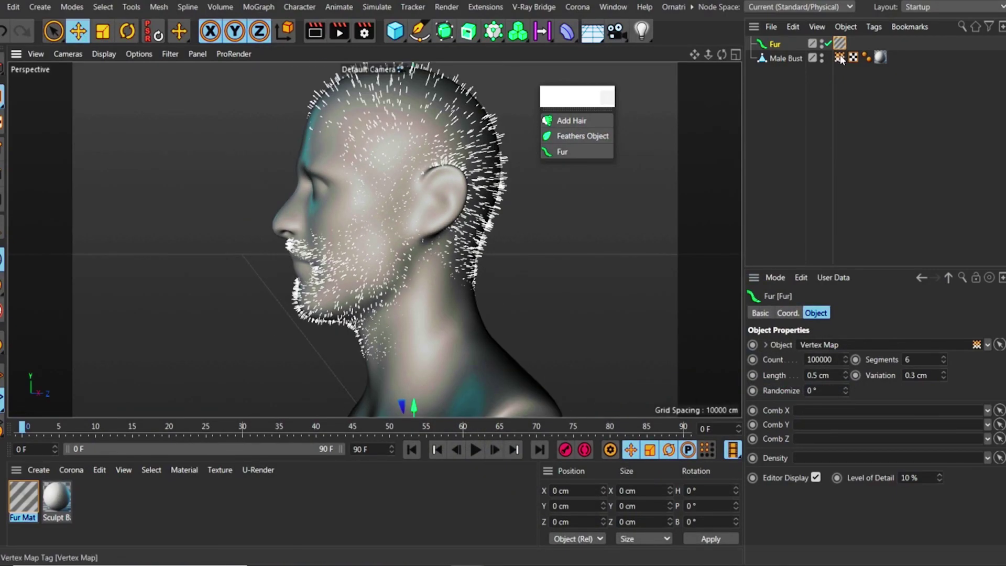
double_click(840, 58)
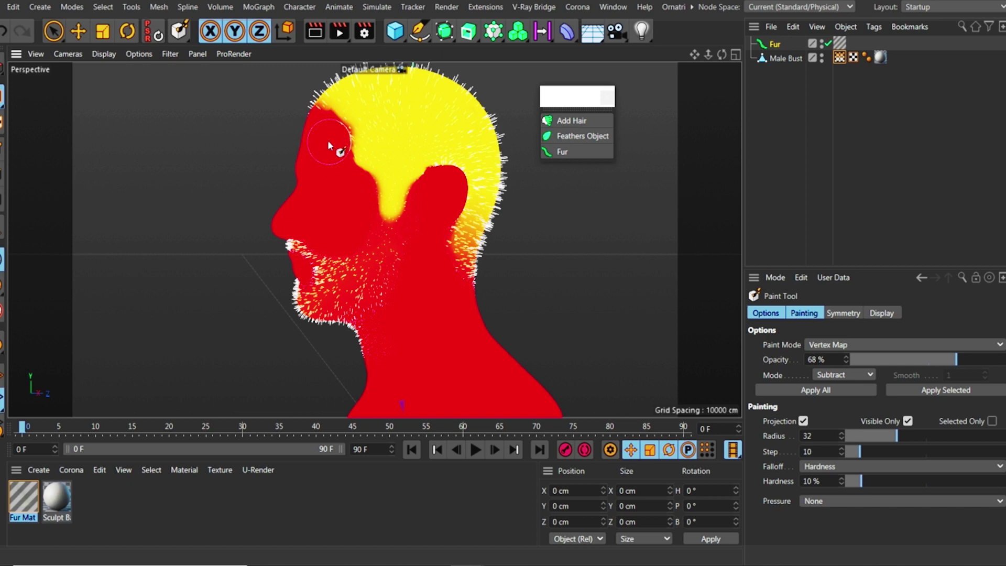
mouse_move(342, 209)
alt+mouse_down()
mouse_move(502, 219)
mouse_move(372, 231)
mouse_move(356, 215)
mouse_move(408, 222)
mouse_move(398, 219)
alt+mouse_up()
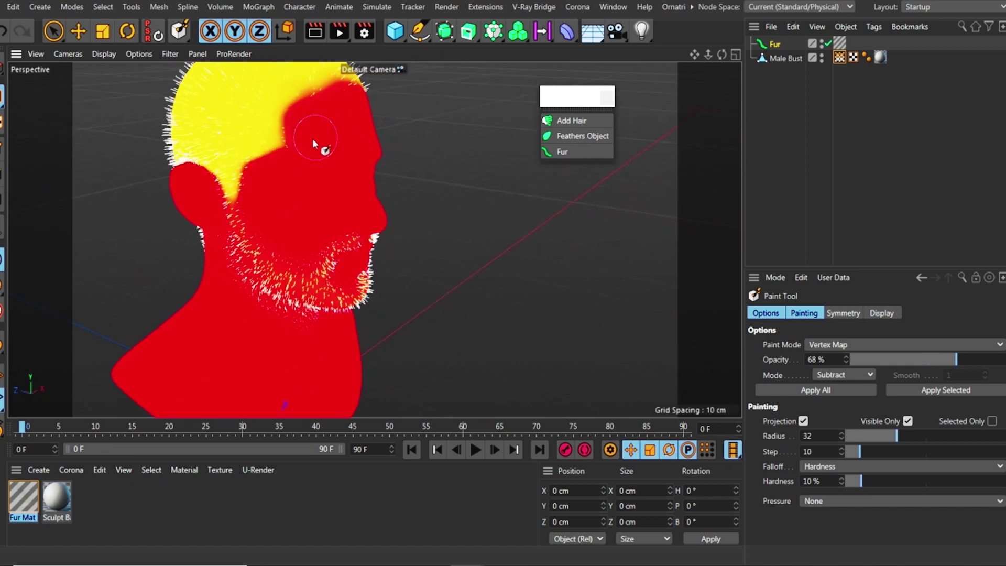
drag(304, 143, 273, 191)
- Subtract vertex map weight on the neck below the jaw on both sides to trim the beard's lower edge
mouse_move(268, 325)
alt+mouse_down()
mouse_move(205, 240)
mouse_move(312, 295)
alt+mouse_up()
alt+right_drag(305, 307, 375, 306)
alt+drag(361, 316, 261, 338)
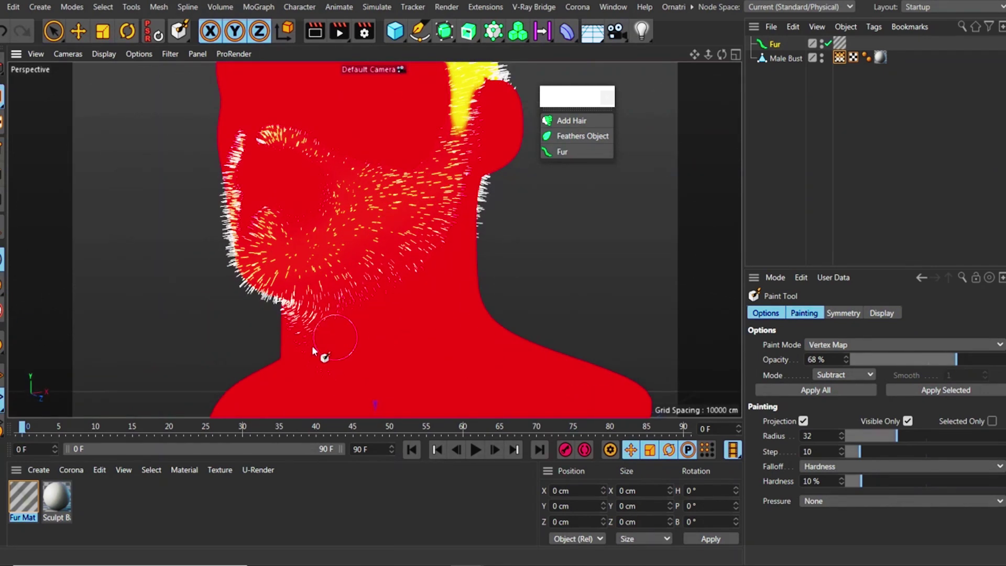
alt+drag(363, 356, 329, 366)
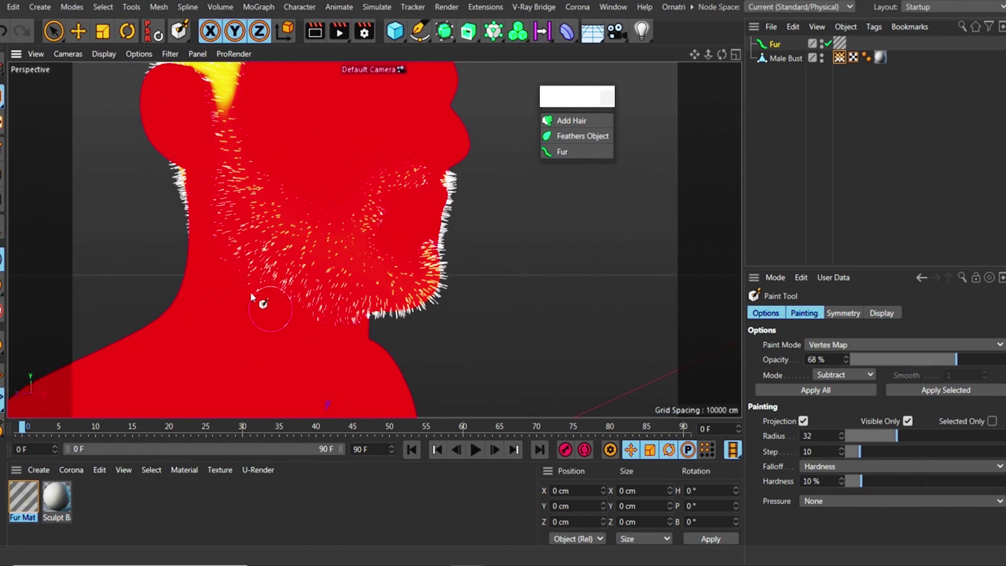
mouse_move(334, 330)
alt+mouse_down()
mouse_move(230, 274)
mouse_move(178, 272)
alt+mouse_up()
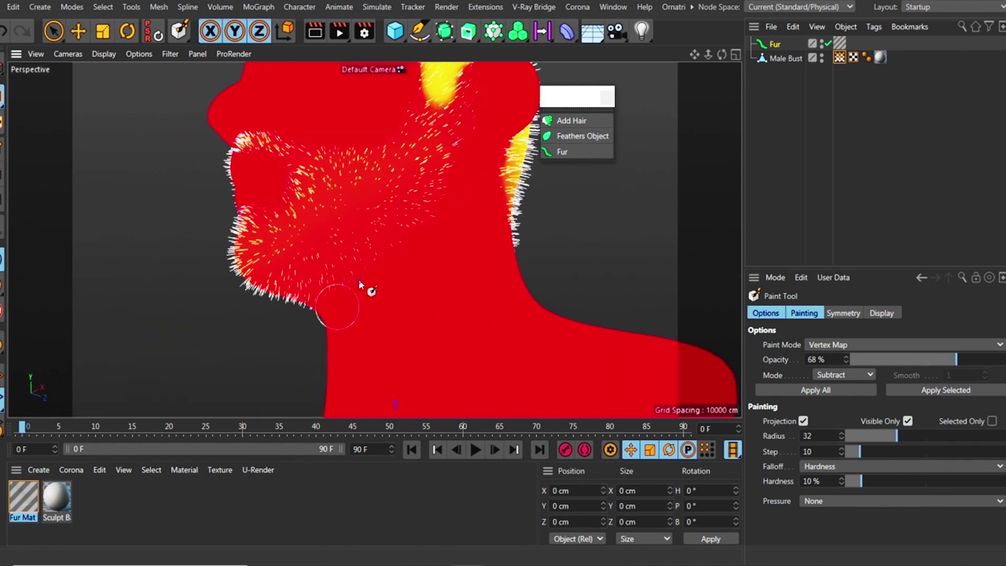
alt+drag(358, 279, 417, 270)
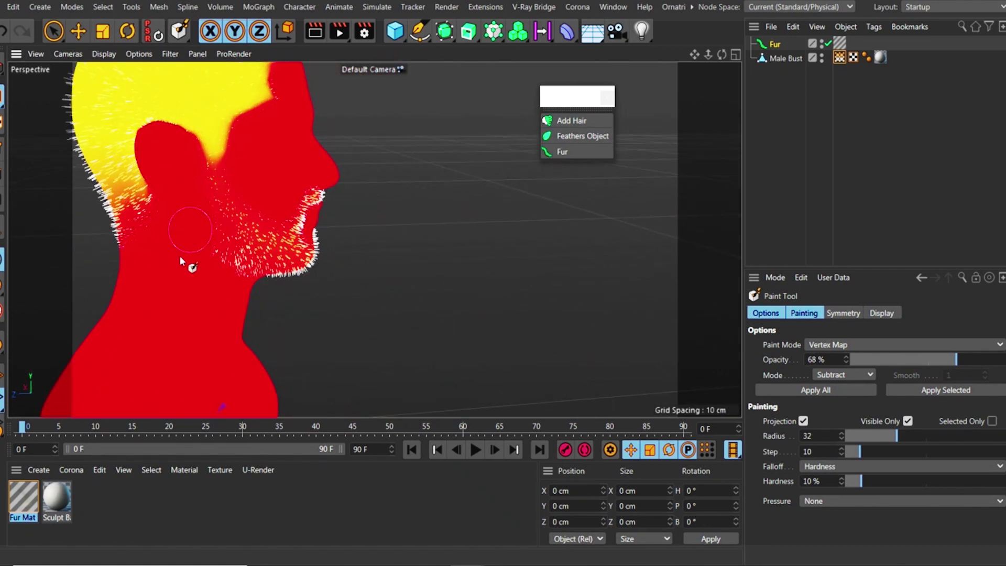
alt+right_drag(265, 301, 189, 274)
alt+middle_drag(190, 274, 296, 248)
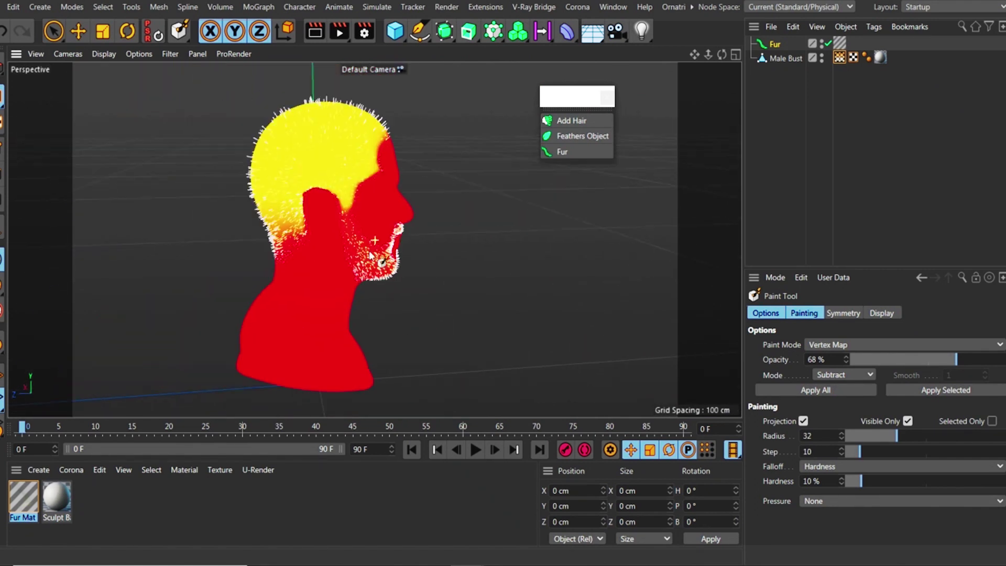
- Smooth the vertex map along the temple hairline and sideburn at 68% opacity, smooth strength 1 and radius 32
alt+drag(296, 249, 388, 242)
alt+middle_drag(387, 242, 343, 198)
mouse_move(343, 198)
alt+right_down()
mouse_move(366, 173)
mouse_move(351, 198)
alt+right_up()
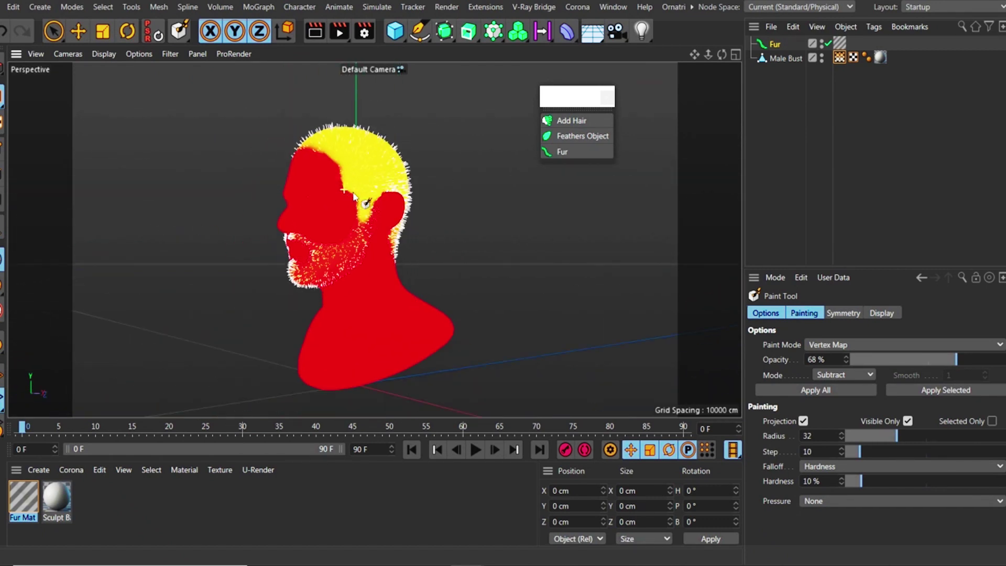
alt+drag(360, 201, 330, 204)
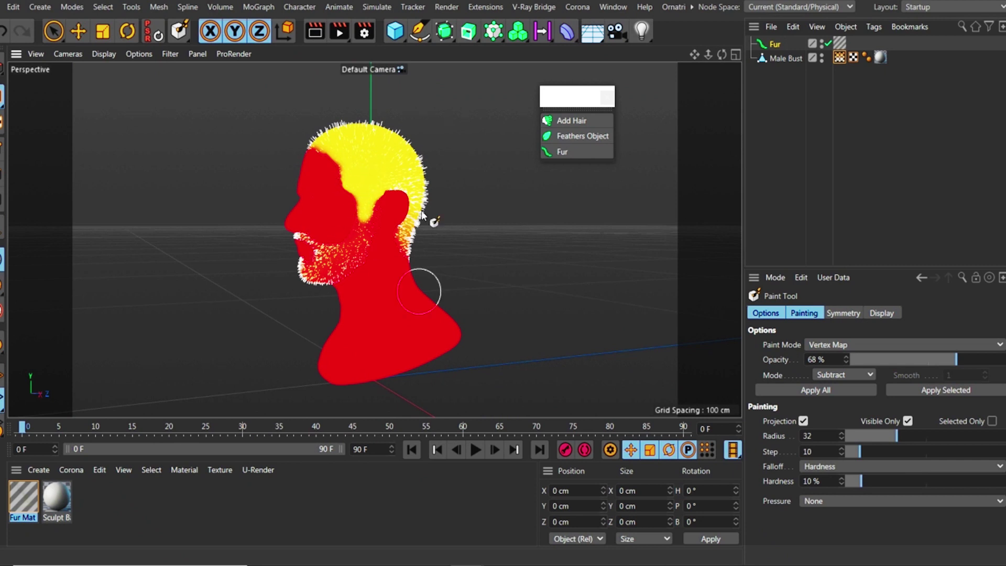
scroll(367, 226, up, 5)
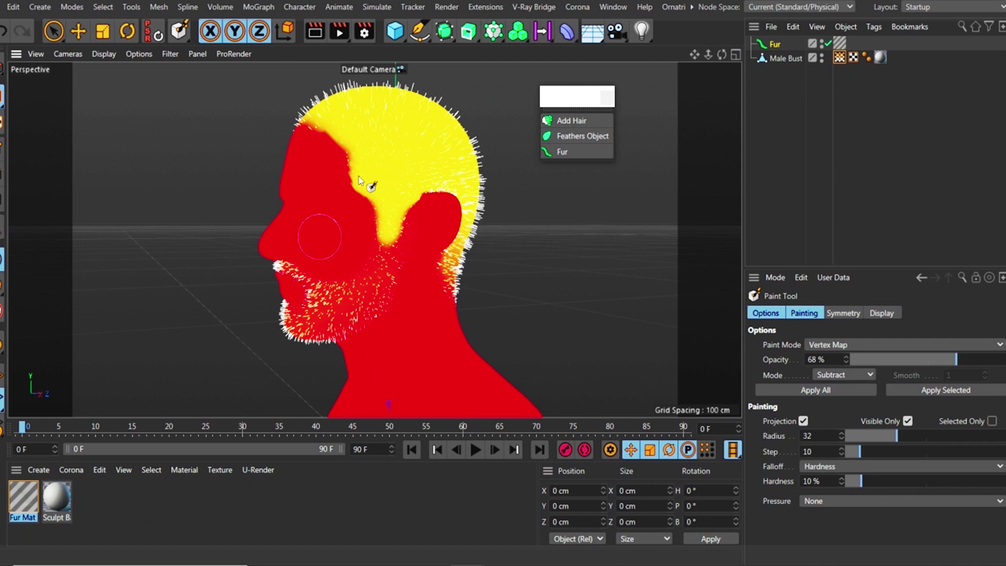
click(833, 374)
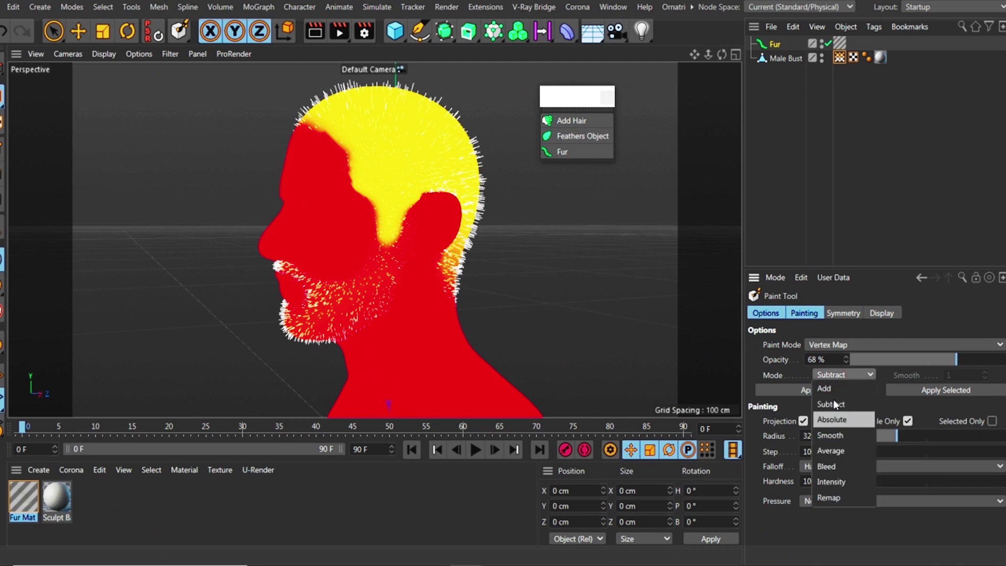
click(830, 435)
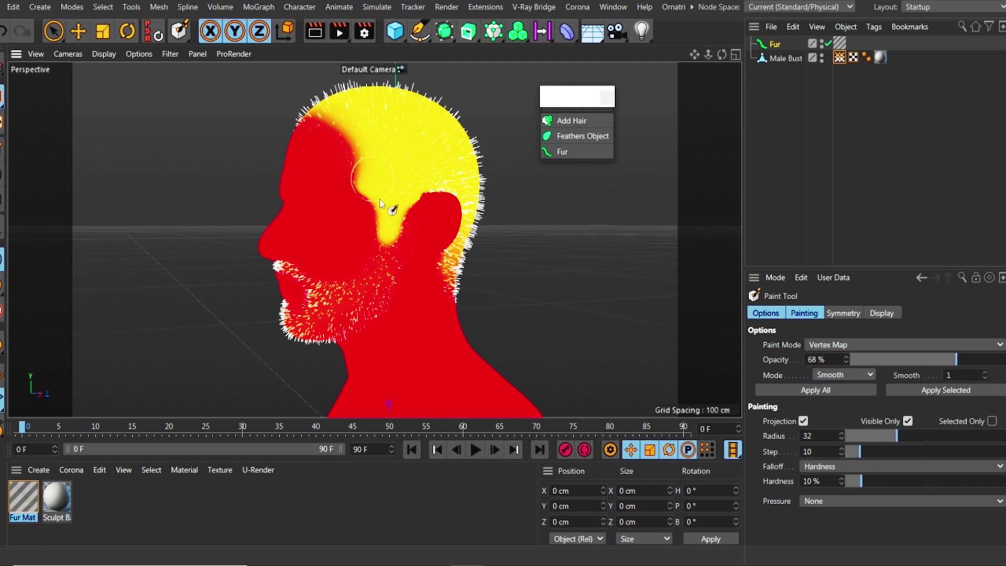
drag(389, 233, 391, 235)
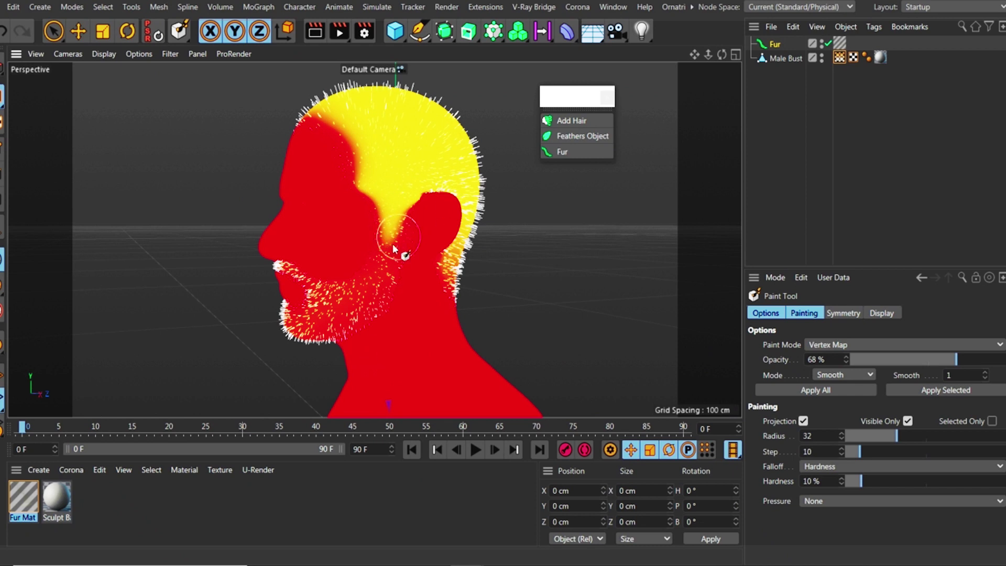
- Examine the painted vertex map and fur coverage around both sides and the back of the head
alt+drag(403, 300, 516, 287)
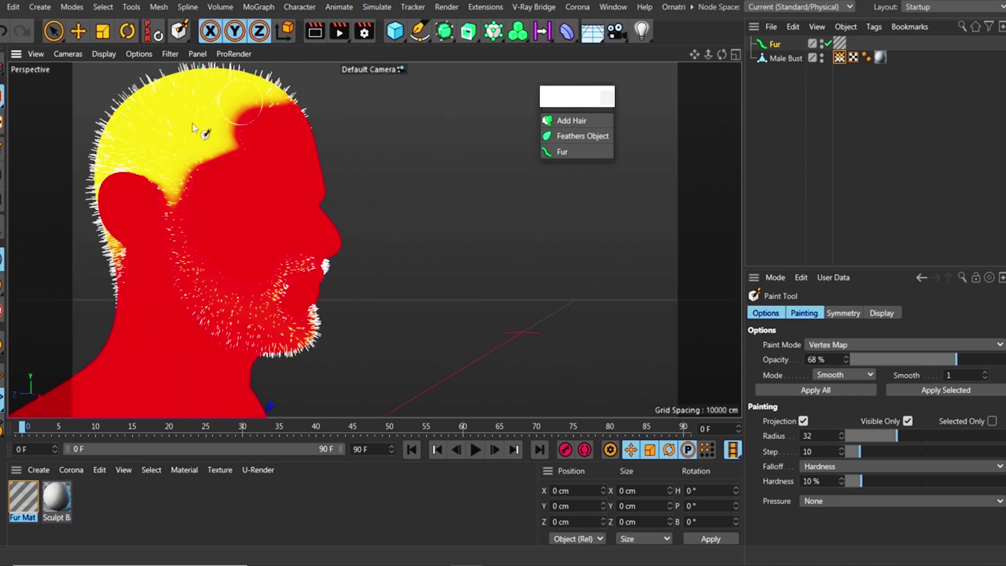
scroll(236, 223, down, 5)
alt+drag(308, 253, 191, 228)
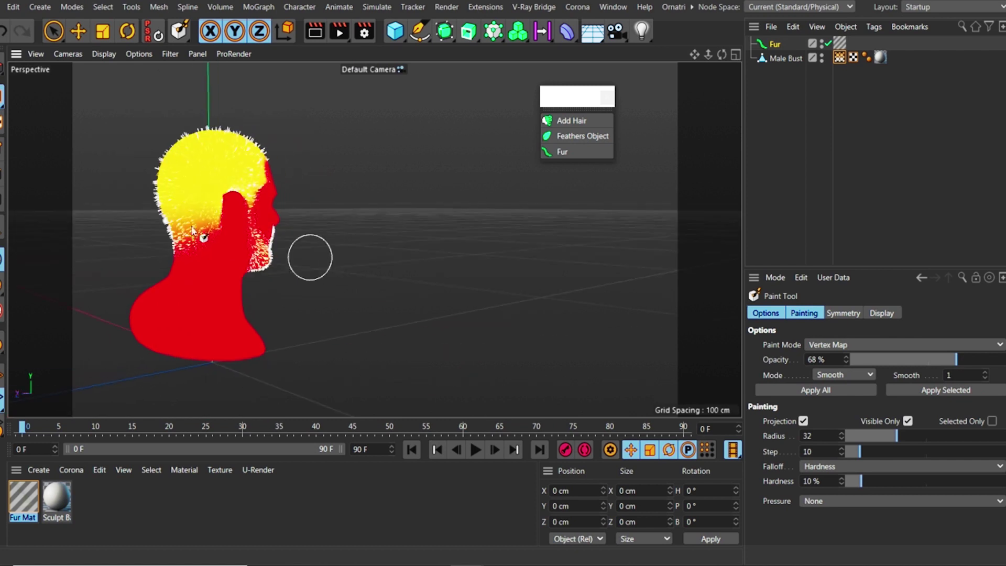
alt+drag(185, 176, 397, 200)
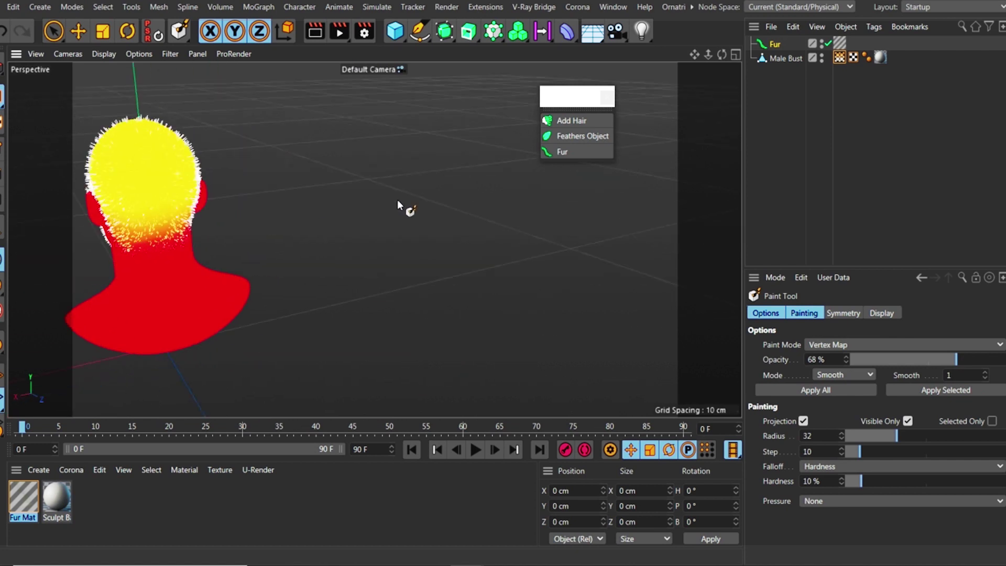
alt+drag(285, 190, 356, 193)
alt+drag(251, 170, 328, 154)
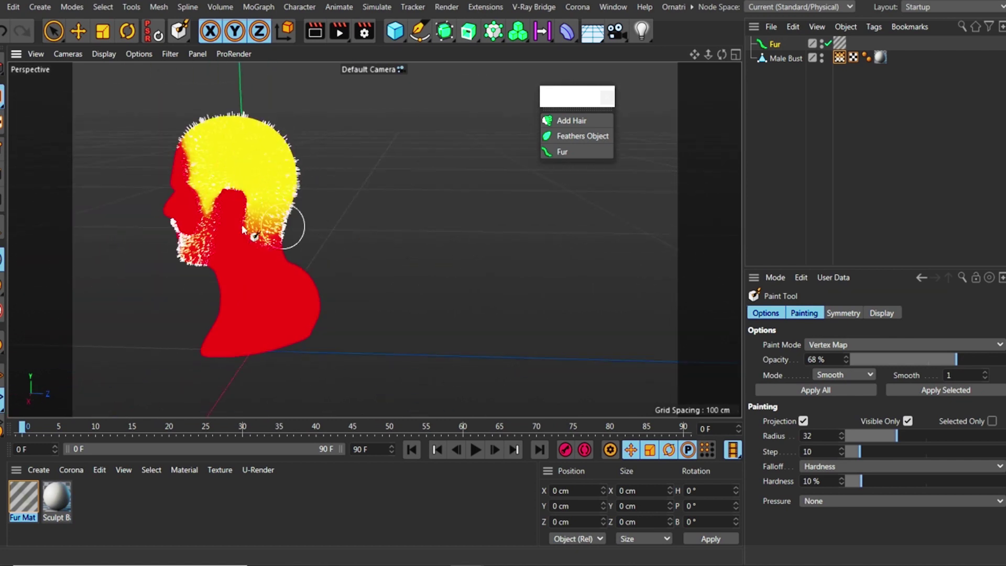
scroll(271, 193, up, 5)
scroll(256, 230, down, 4)
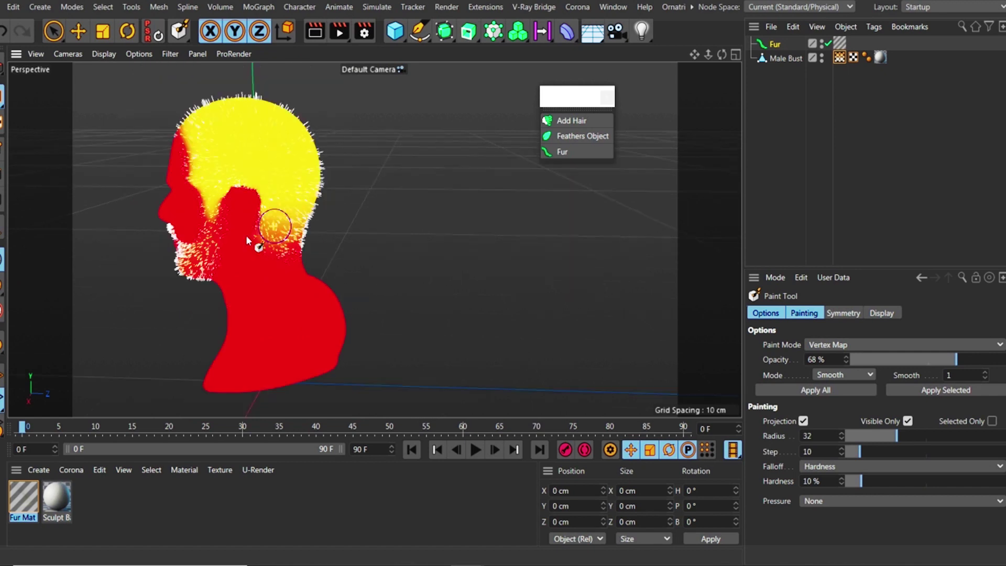
alt+drag(359, 165, 303, 185)
alt+middle_drag(286, 186, 437, 193)
alt+drag(348, 214, 324, 206)
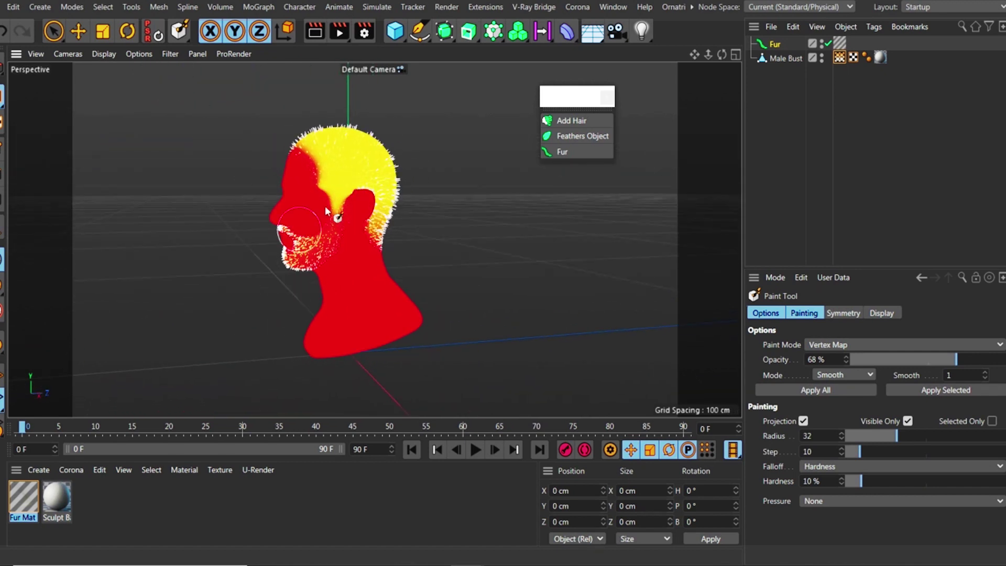
- Subtract vertex map weight along the upper forehead and temple hairline at 68% opacity and radius 32
scroll(336, 157, up, 5)
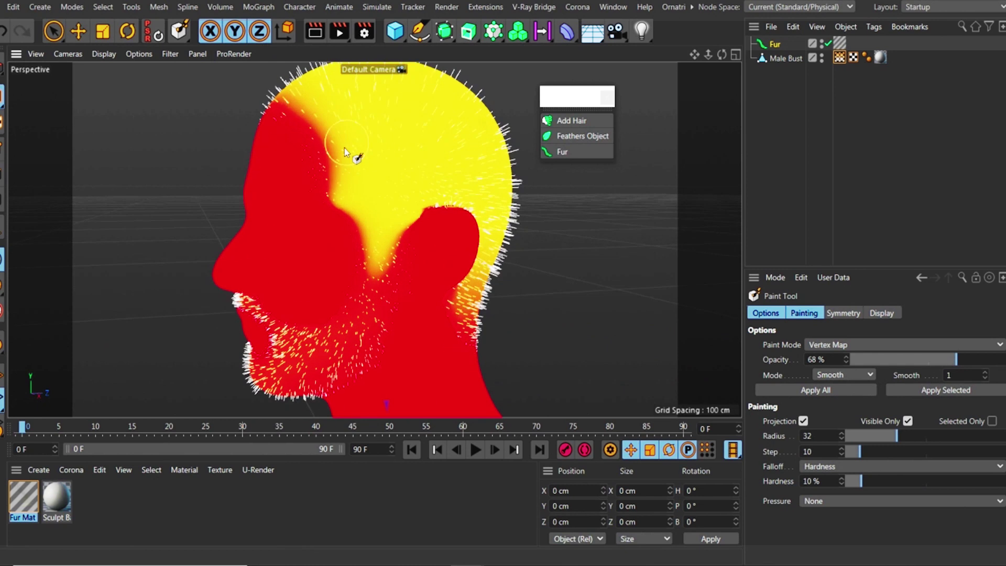
click(828, 375)
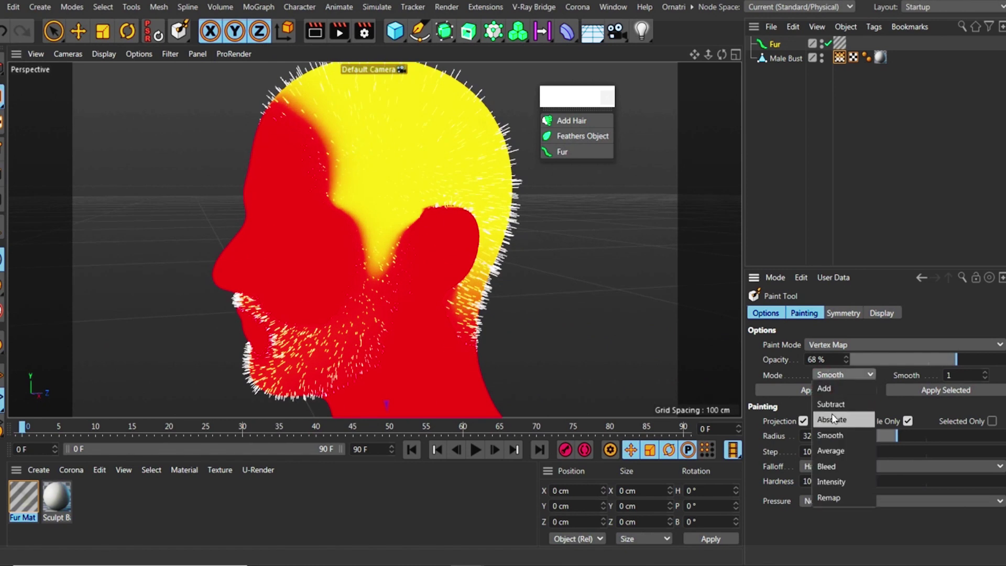
click(834, 402)
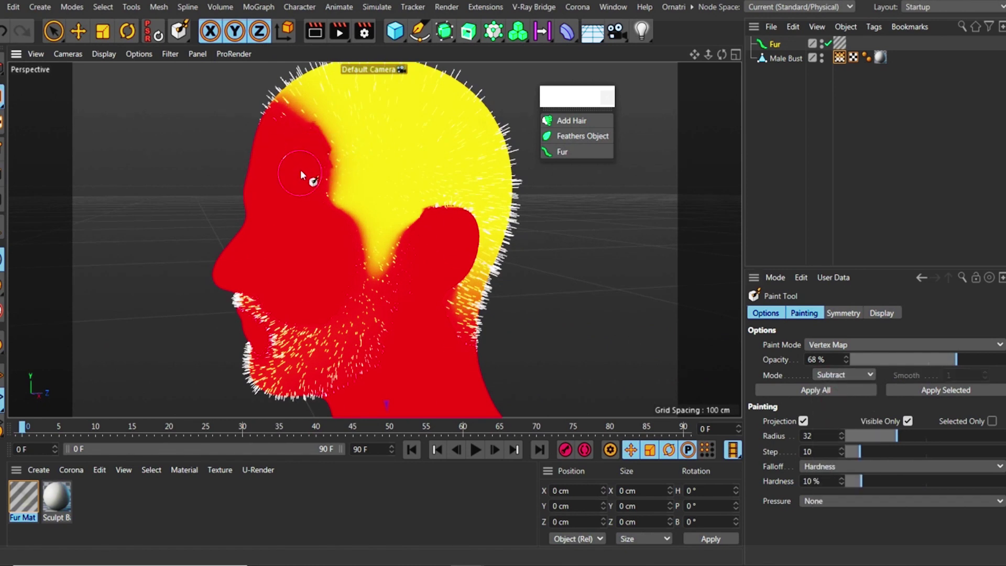
drag(262, 125, 297, 166)
scroll(344, 260, down, 5)
alt+drag(322, 214, 417, 199)
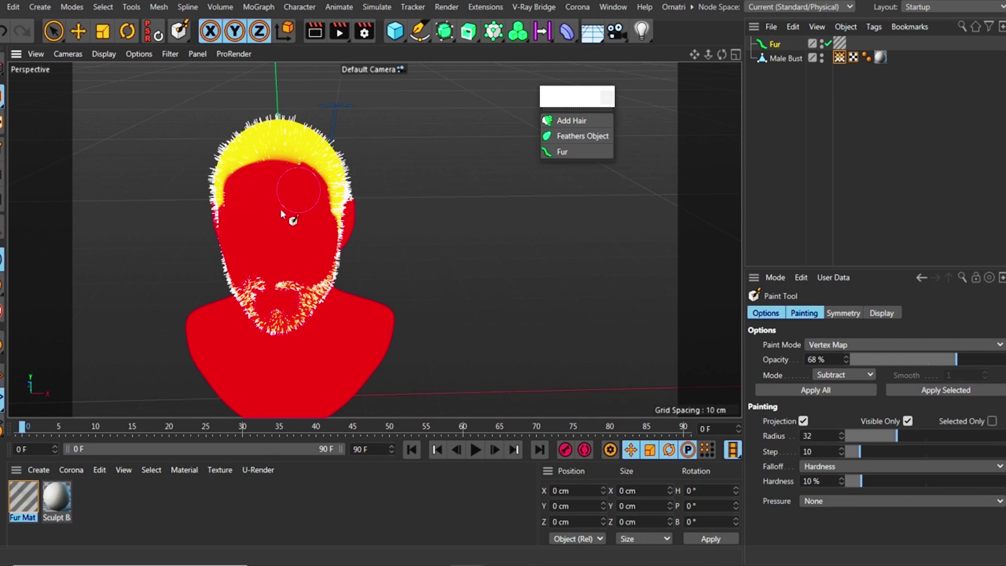
alt+drag(290, 190, 182, 212)
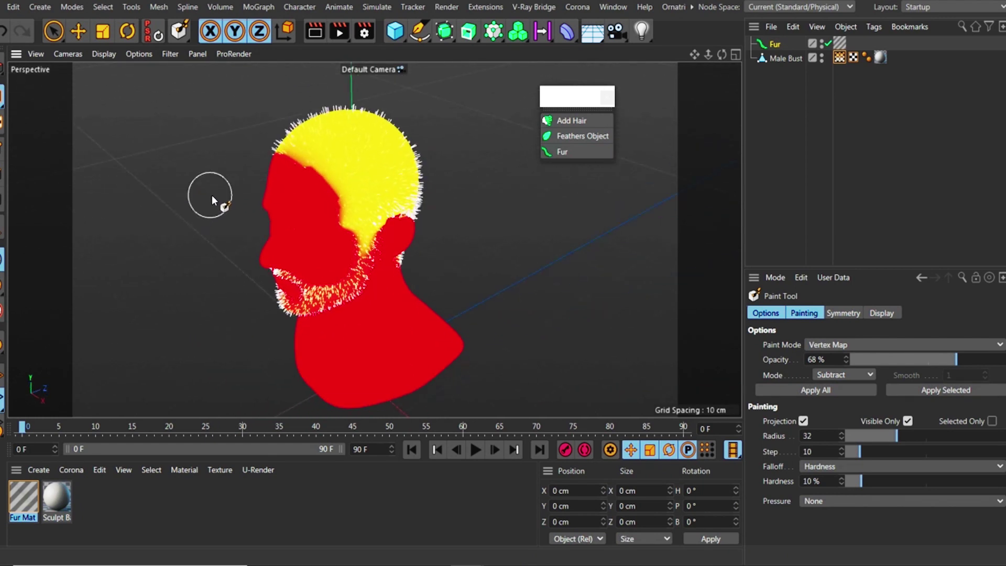
alt+drag(354, 244, 356, 194)
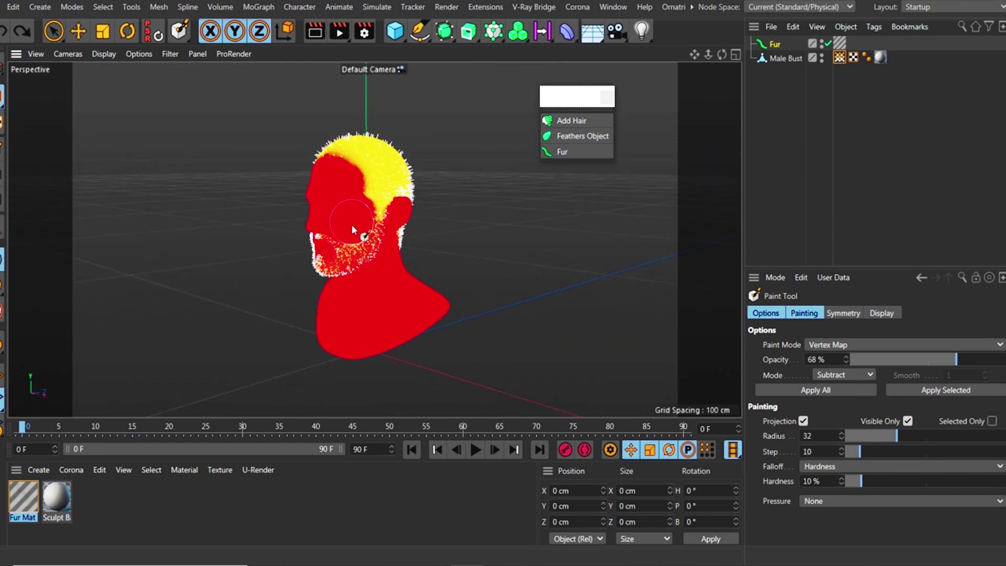